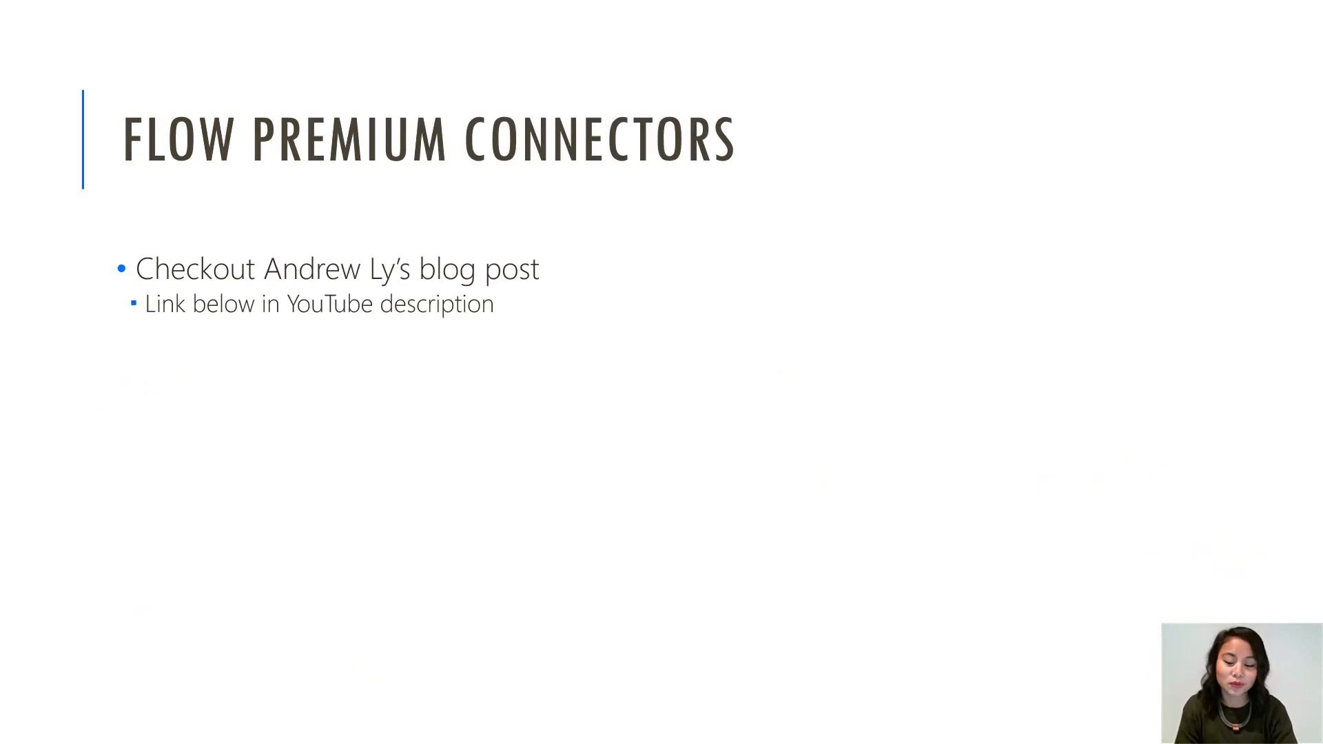
End the slide show and switch to Chrome to examine the Flow premium connectors blog post, from the plan comparison to the connector list.
key("Escape")
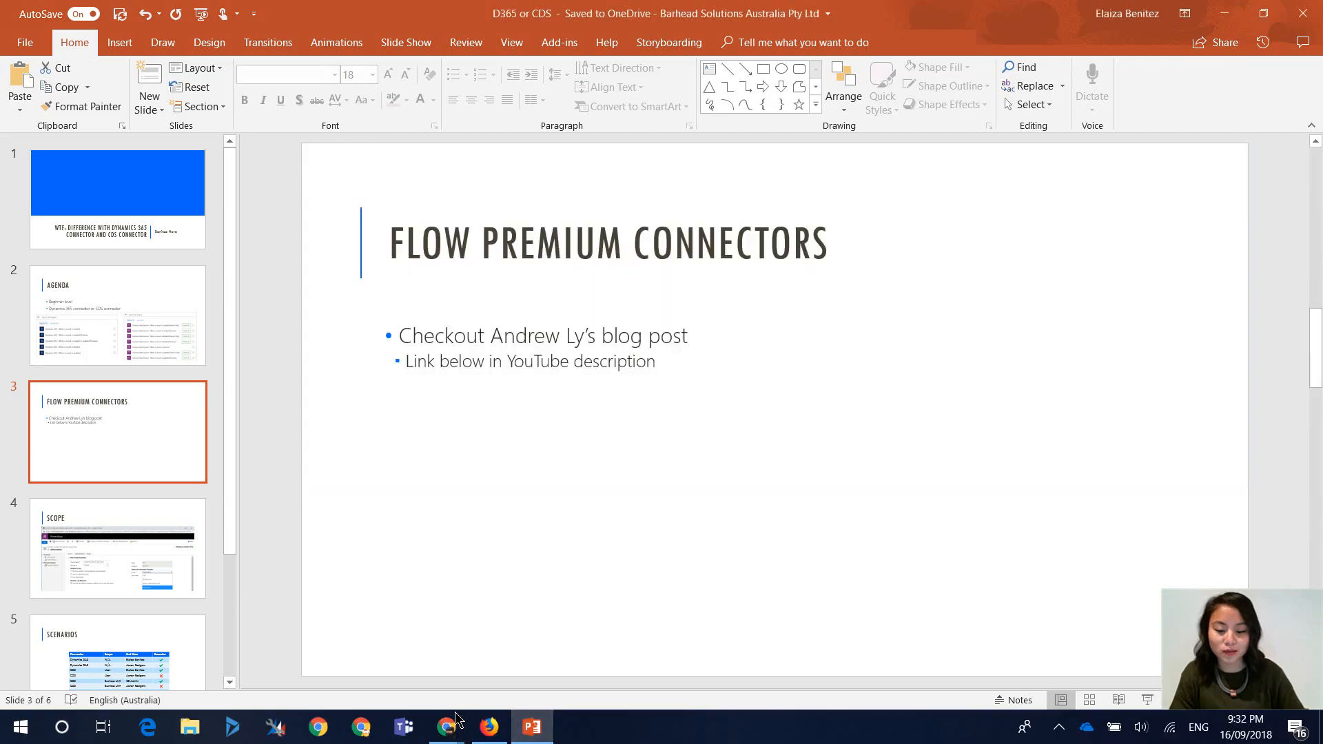
mouse_move(446, 728)
left_click(219, 656)
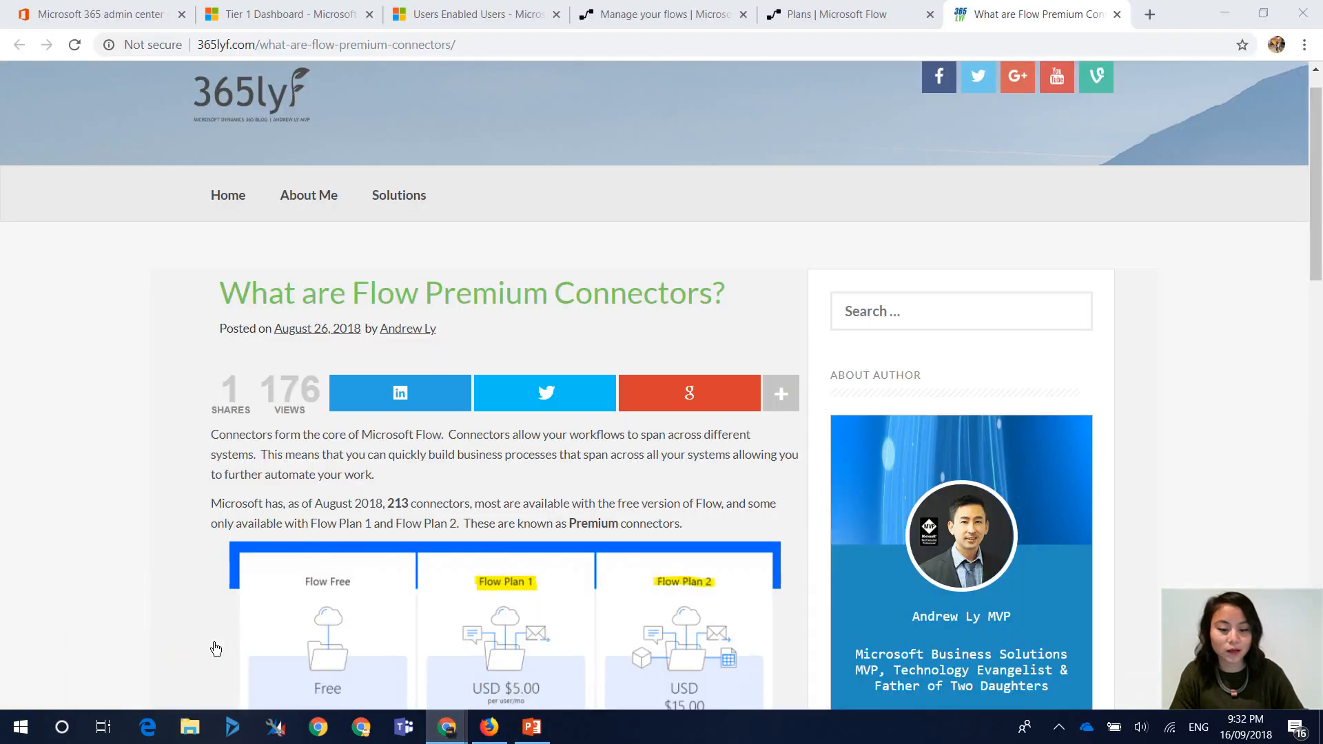
left_click_drag(1317, 159, 1320, 212)
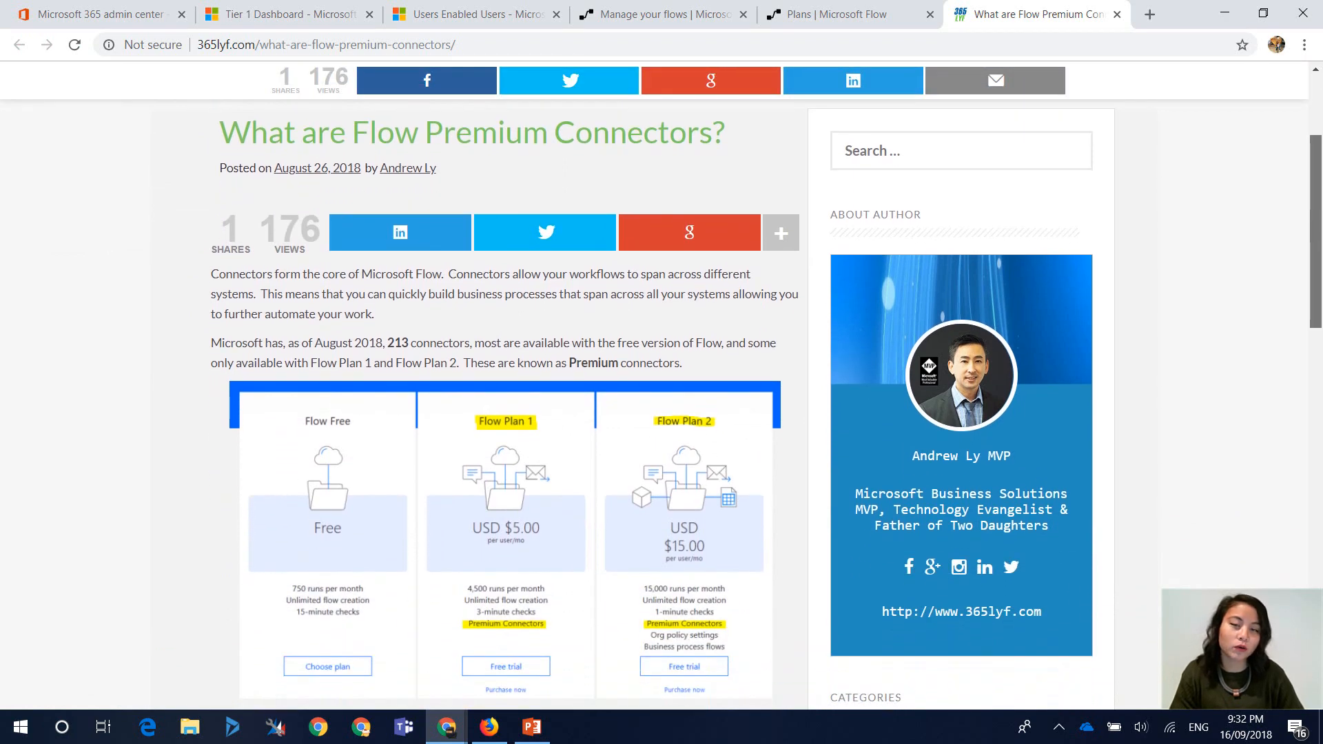
scroll(767, 406, "down", 1)
scroll(1320, 267, "down", 1)
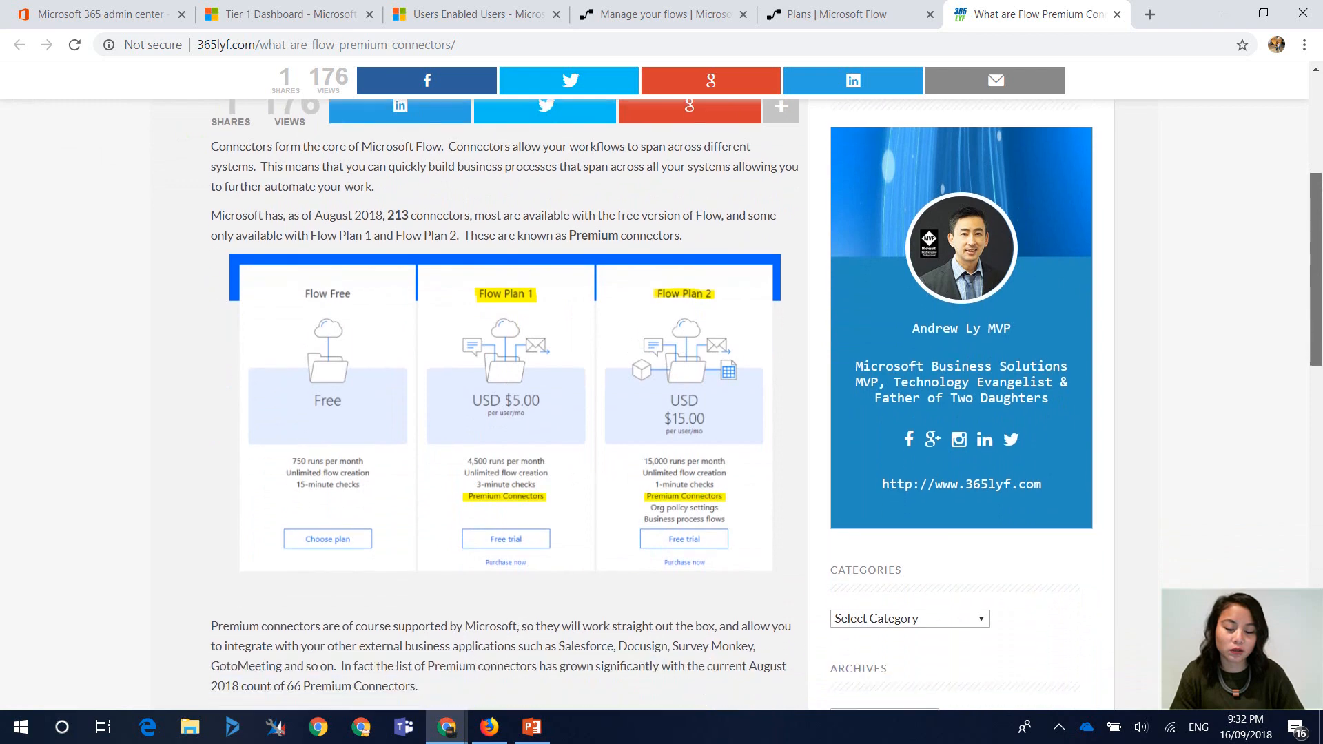
scroll(1320, 268, "down", 1)
scroll(1321, 268, "down", 3)
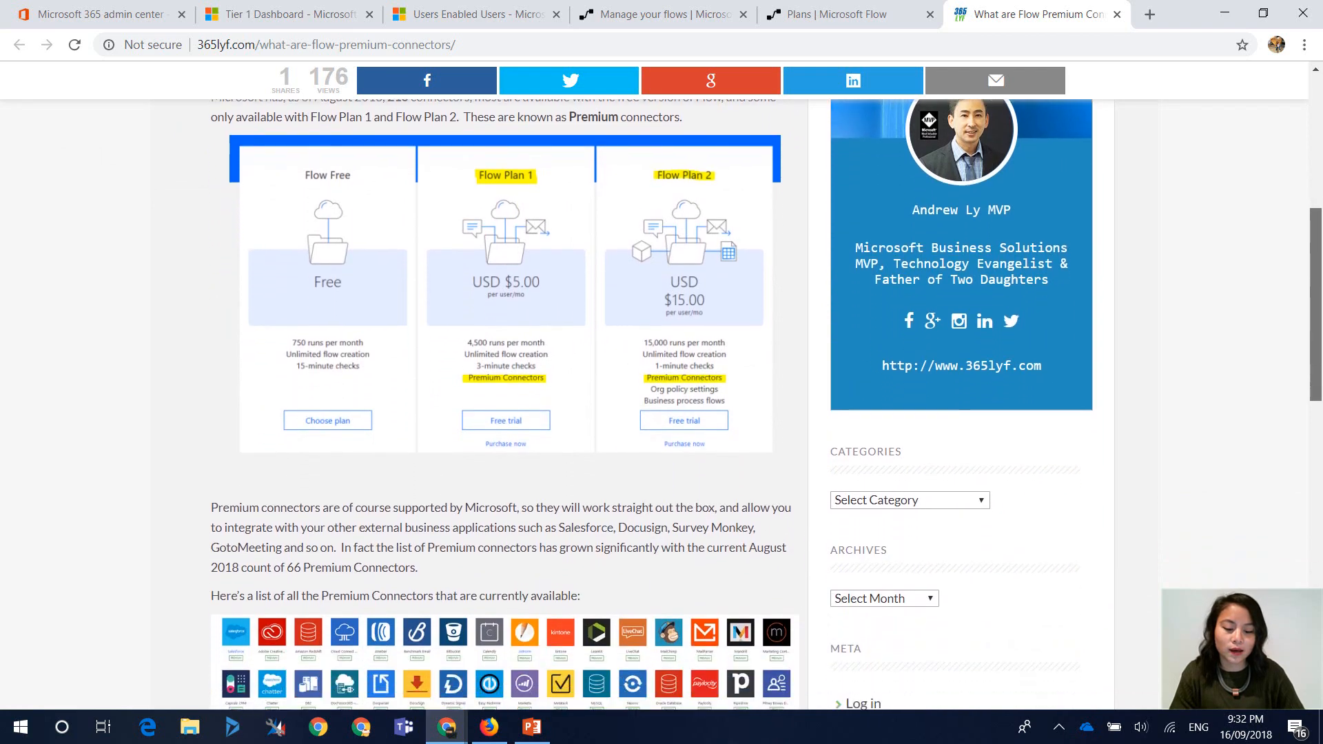
scroll(767, 405, "down", 1)
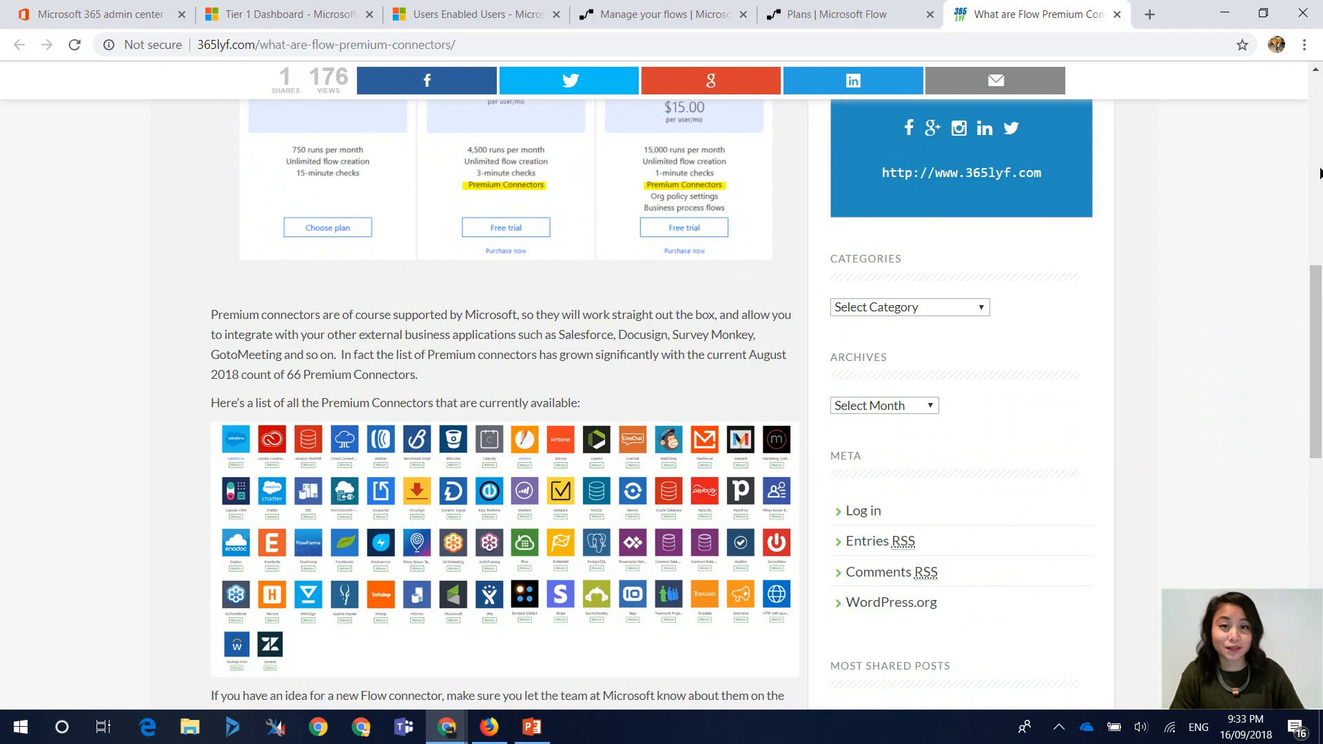
Switch back to PowerPoint and present the slides from Scope through Scenarios to Demo Time.
left_click(531, 728)
left_click(200, 544)
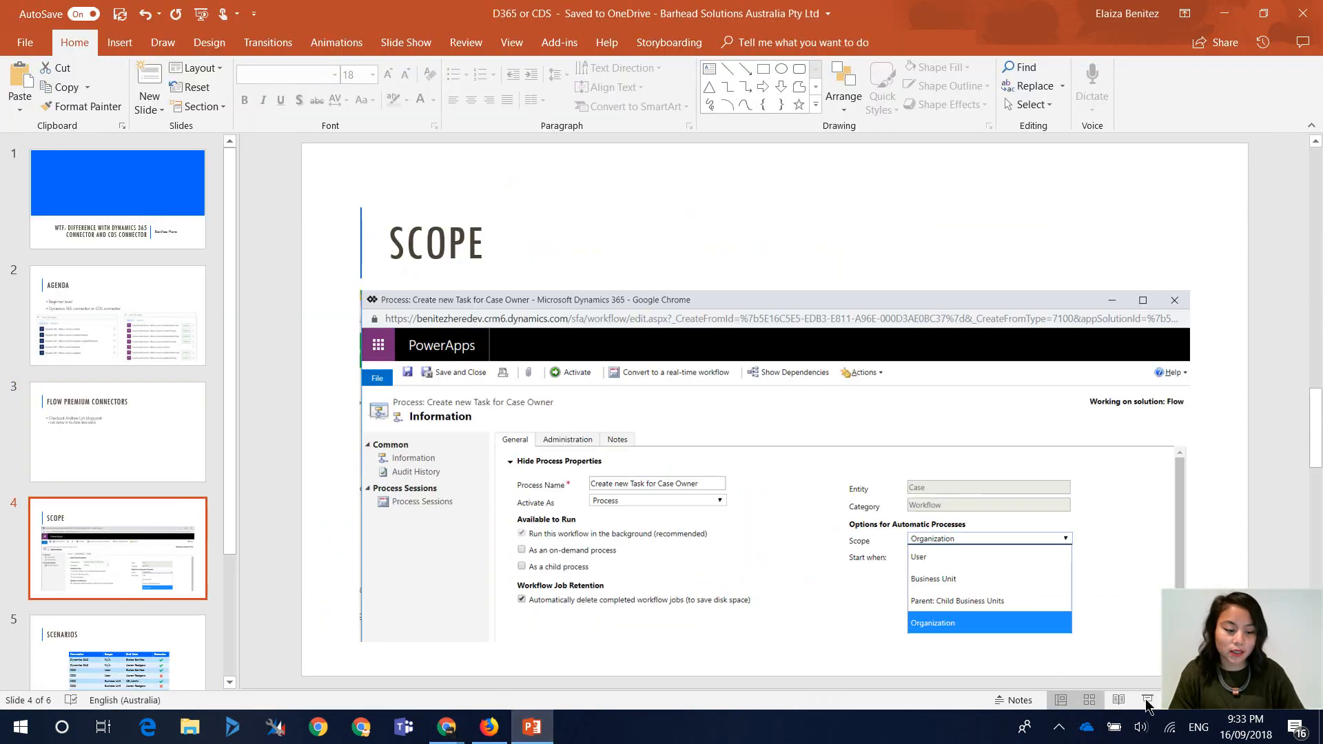
left_click(1148, 699)
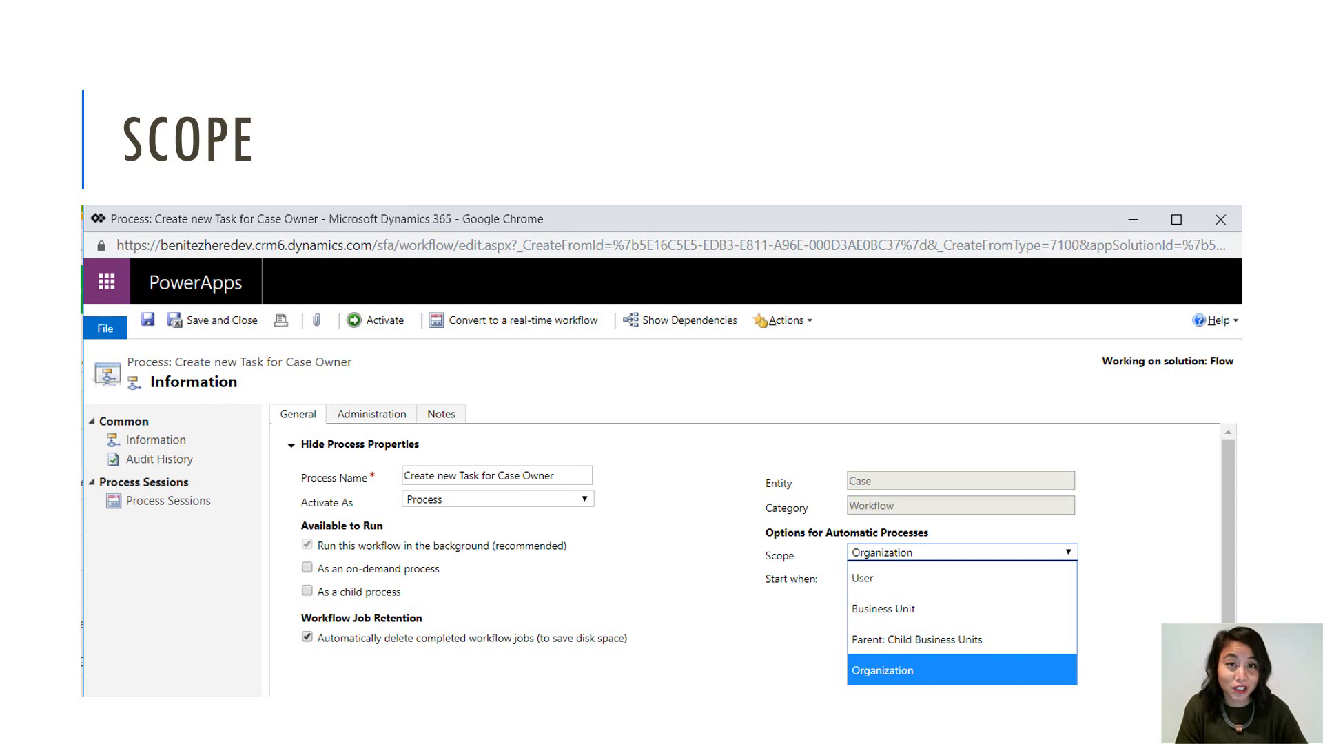
key("Right")
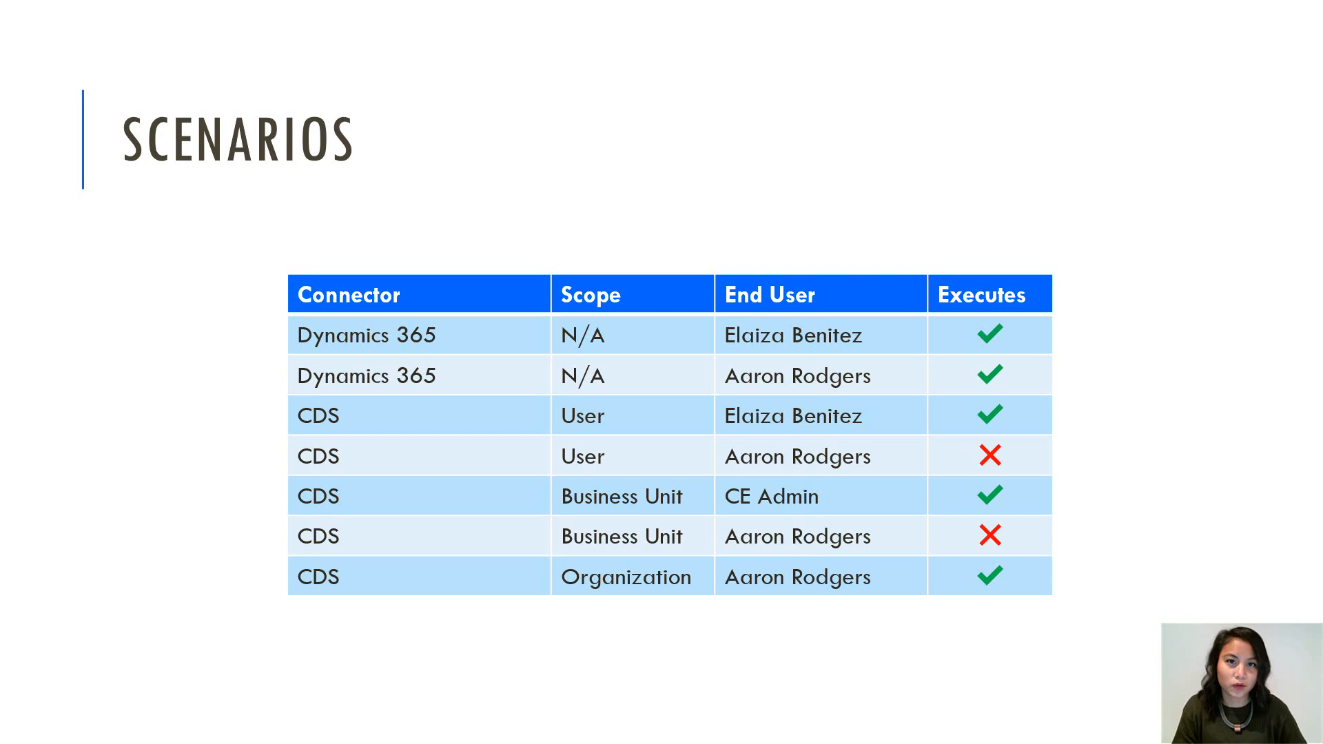
key("Right")
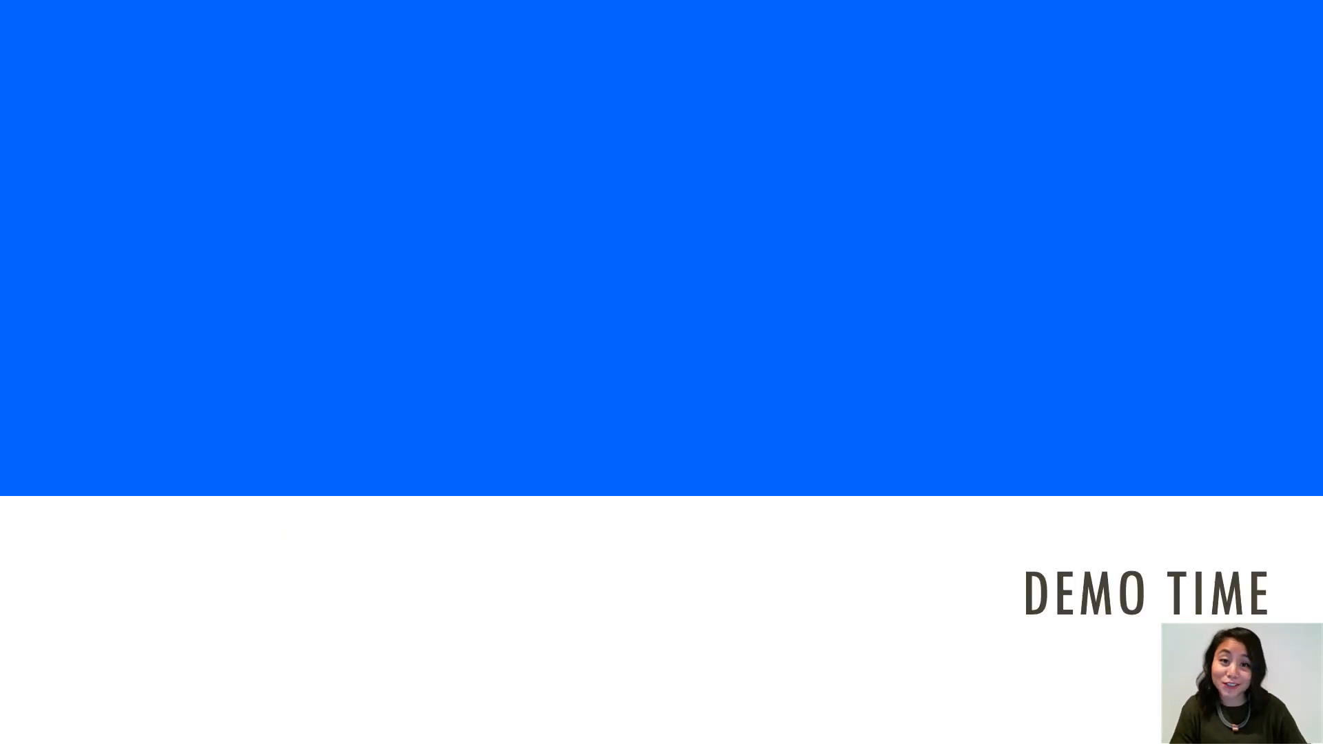
Switch to Microsoft Flow in Chrome and examine the record-created trigger of the "D365: Stark Industries - create Task for Owner" flow.
key("Escape")
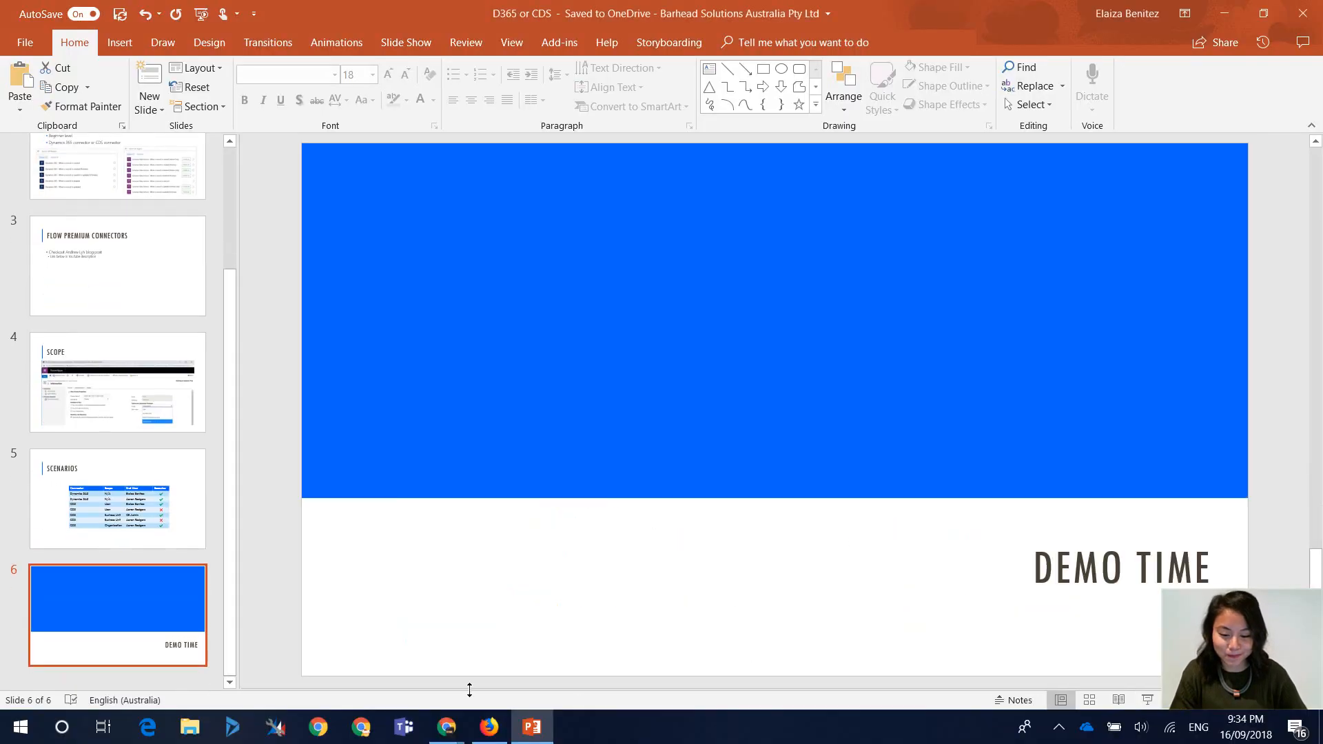
mouse_move(447, 727)
left_click(168, 655)
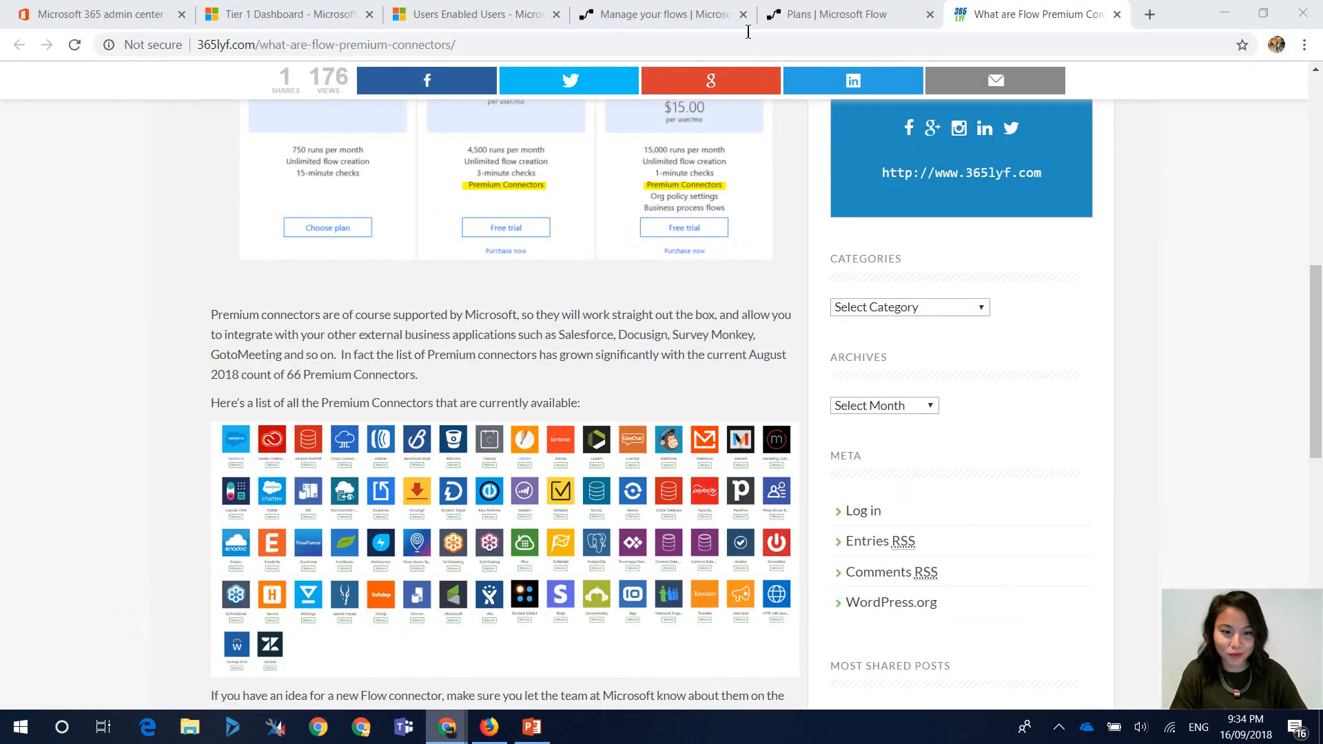
left_click(655, 15)
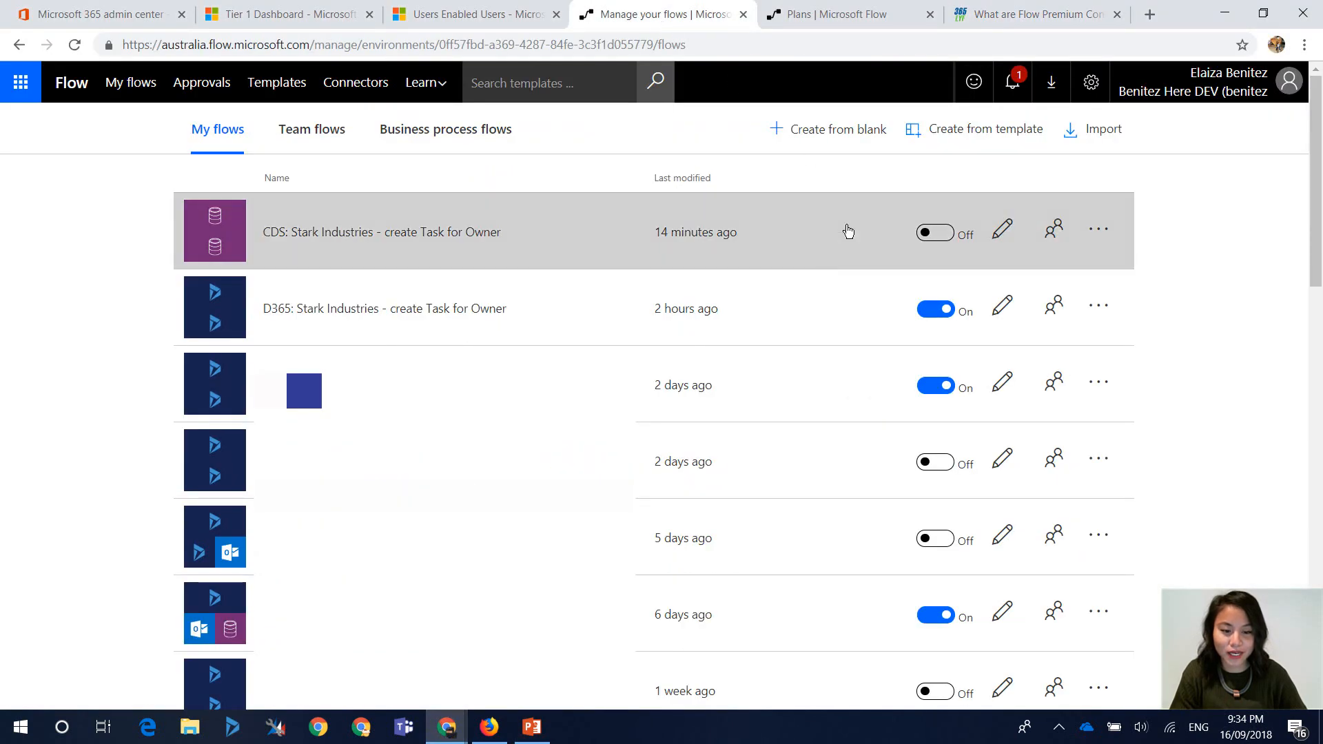
left_click(997, 314)
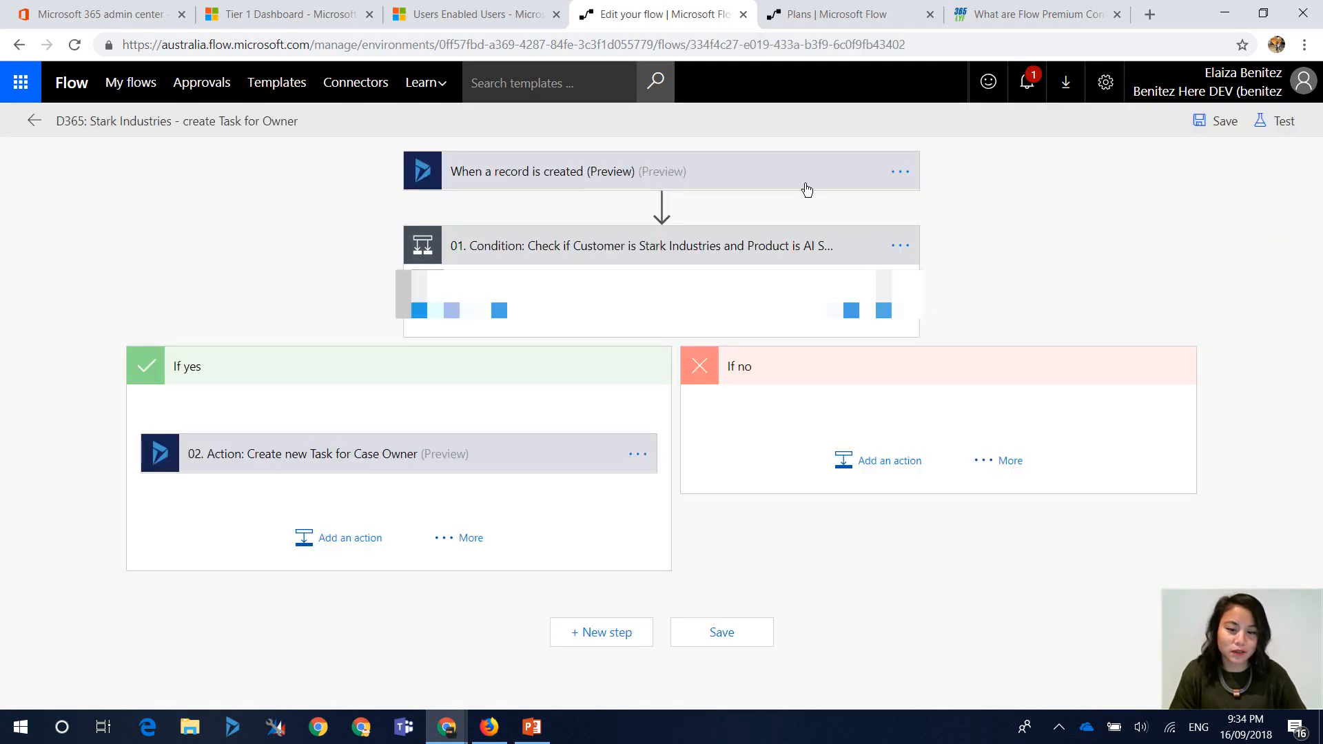
left_click(715, 170)
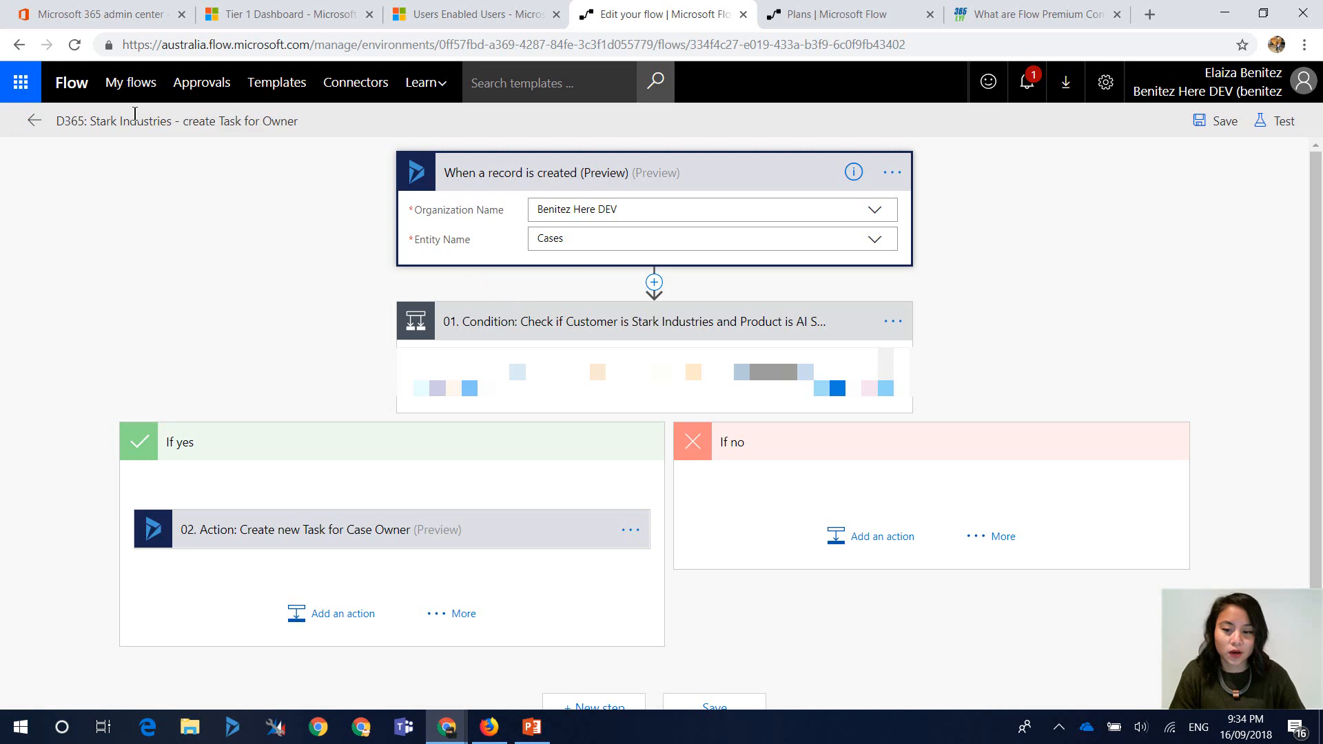
left_click(38, 121)
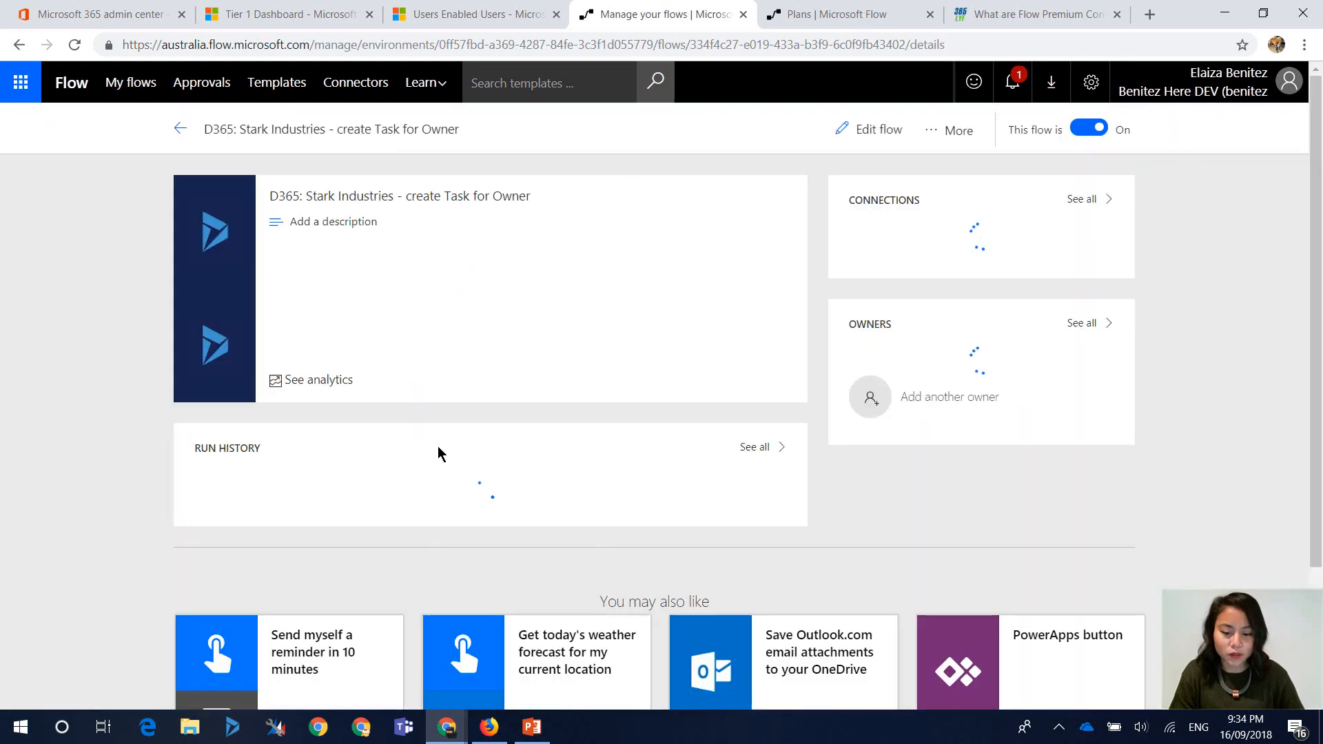
Start a new case in the Dynamics 365 Customer Service Hub, titled "D365:" followed by the end user's first name.
mouse_move(447, 730)
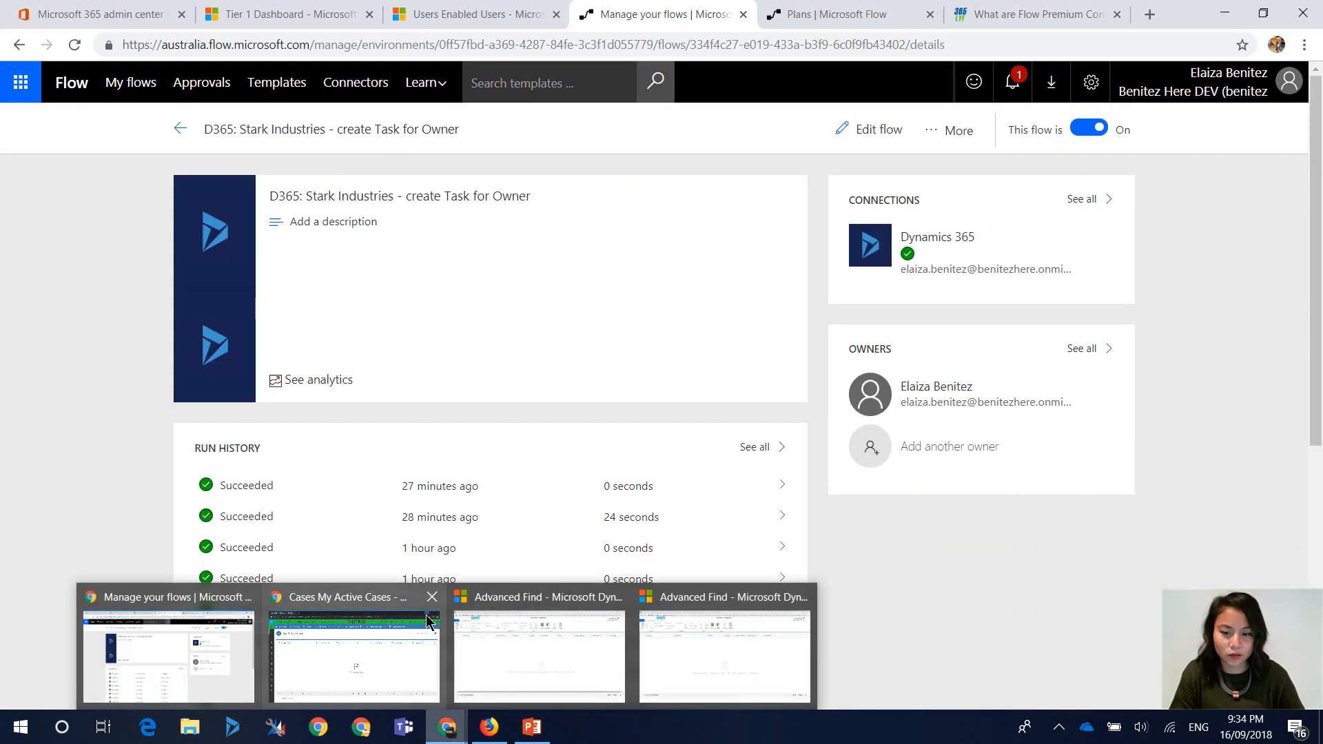
mouse_move(428, 624)
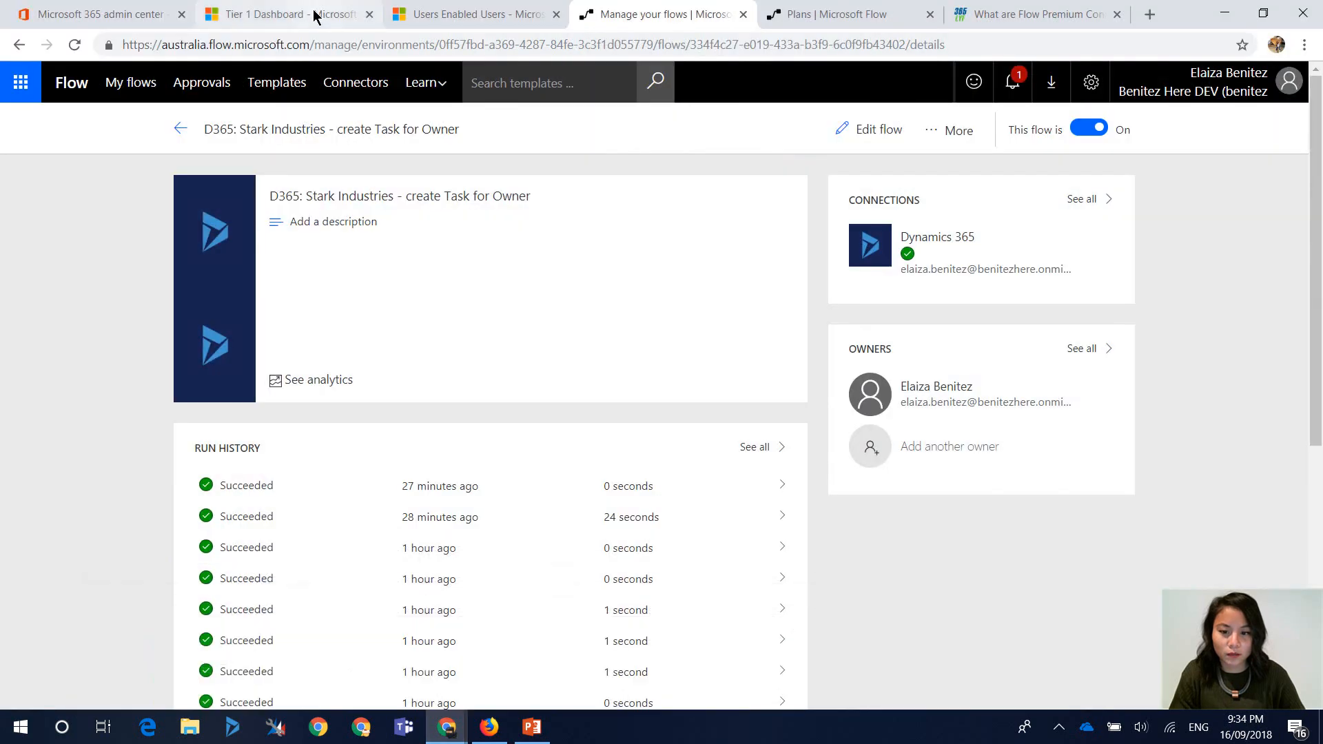
left_click(313, 14)
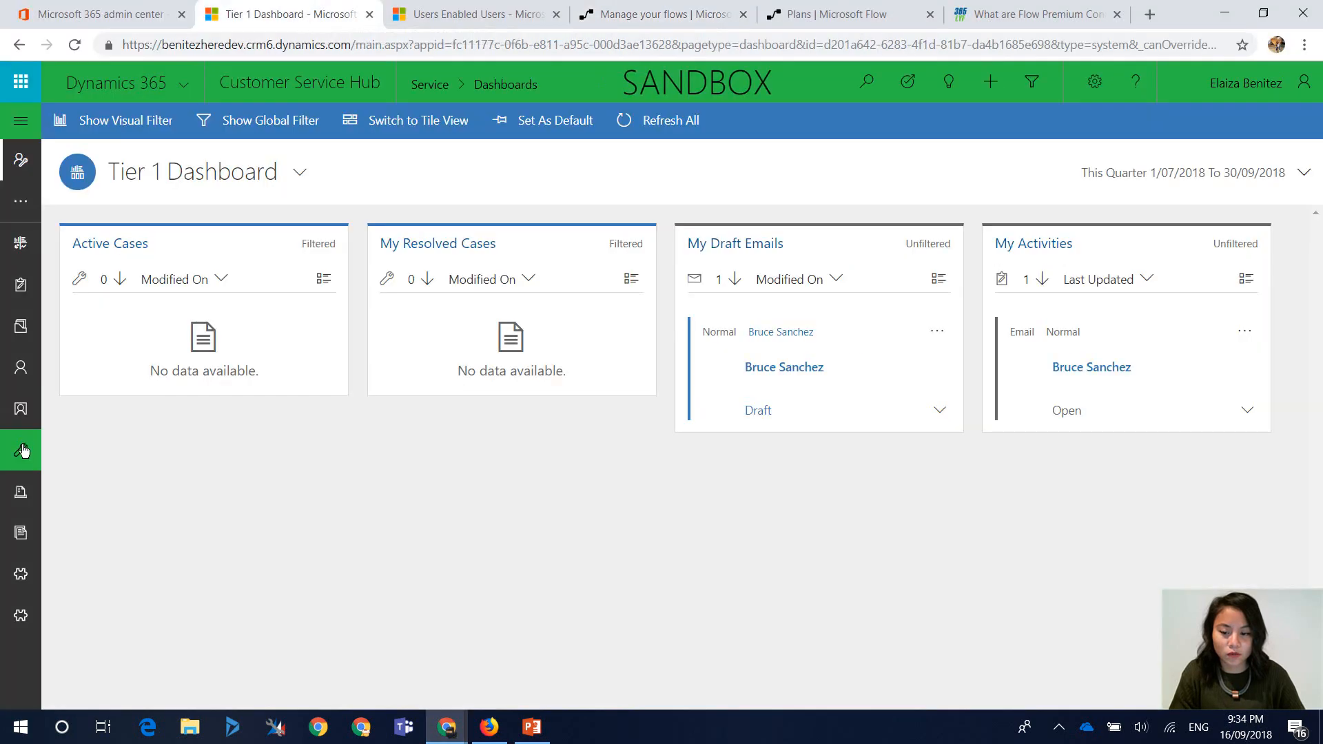
left_click(31, 423)
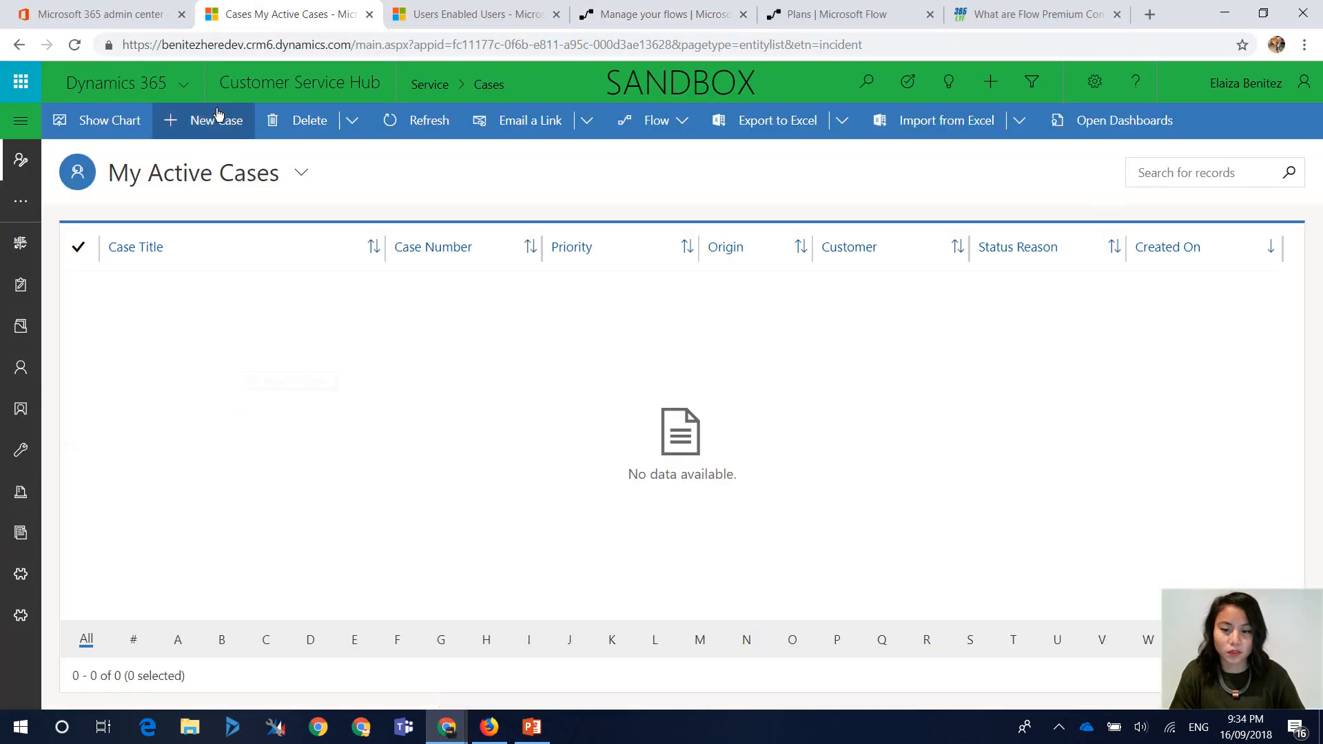
left_click(211, 127)
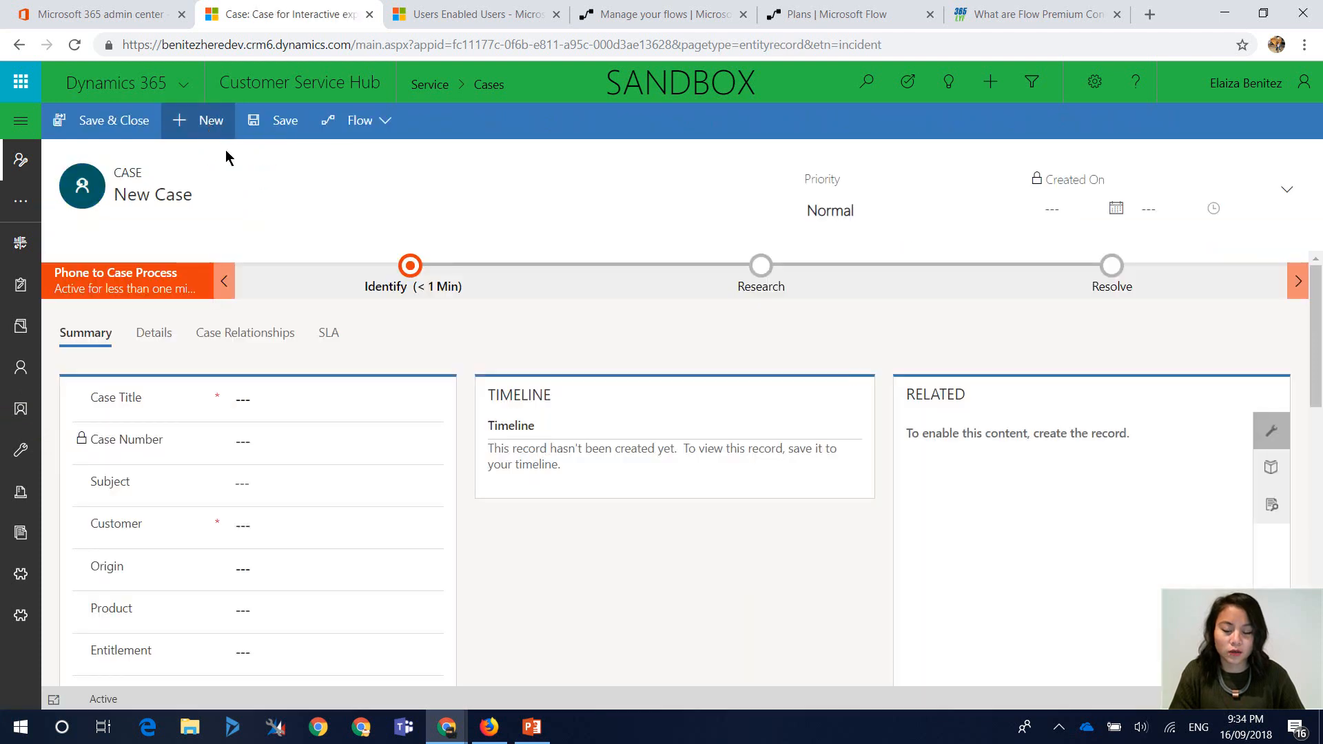
left_click(307, 402)
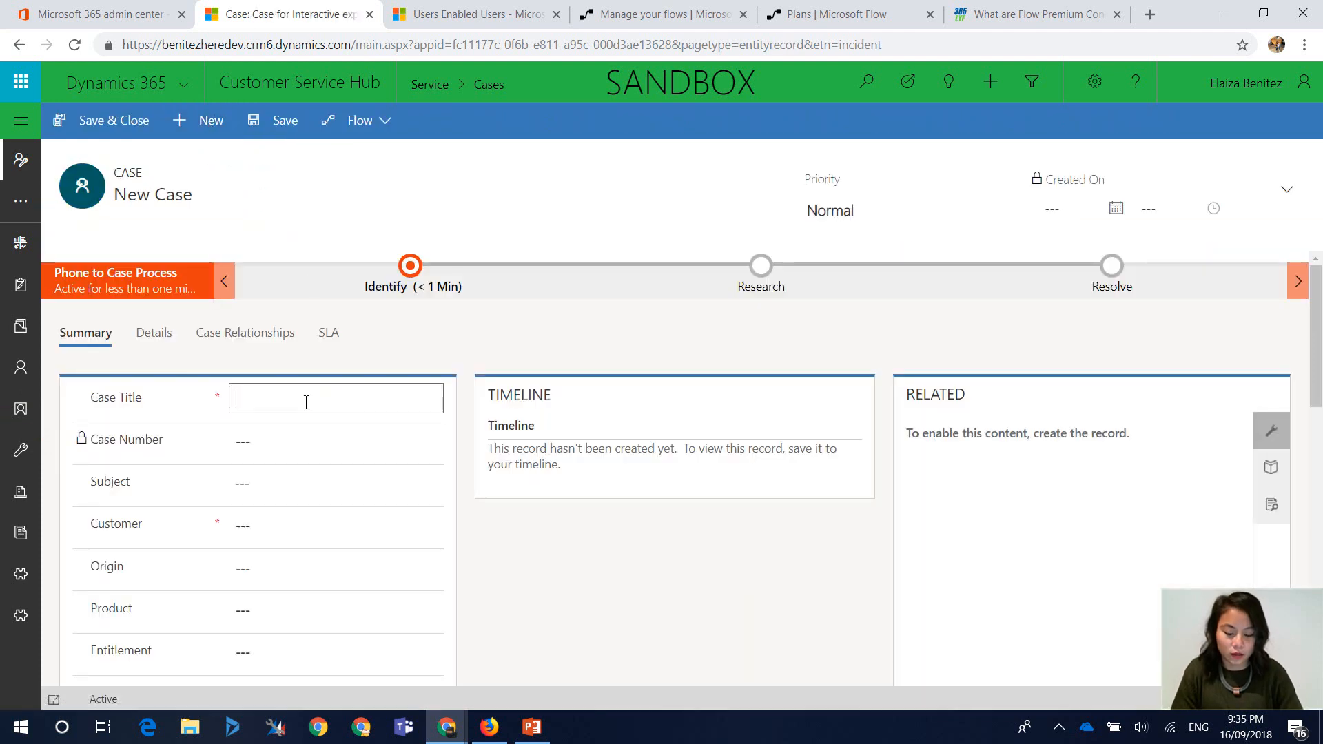
type("D365")
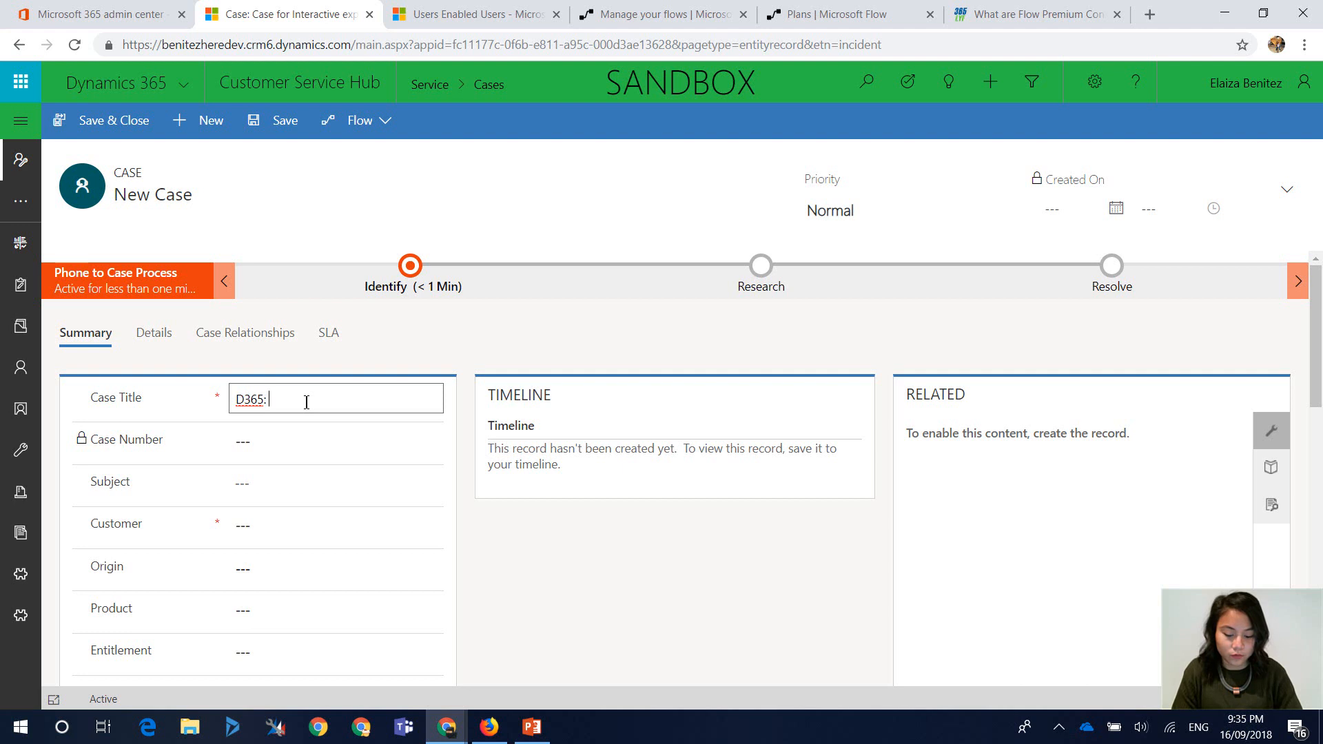
type(": Elaiza")
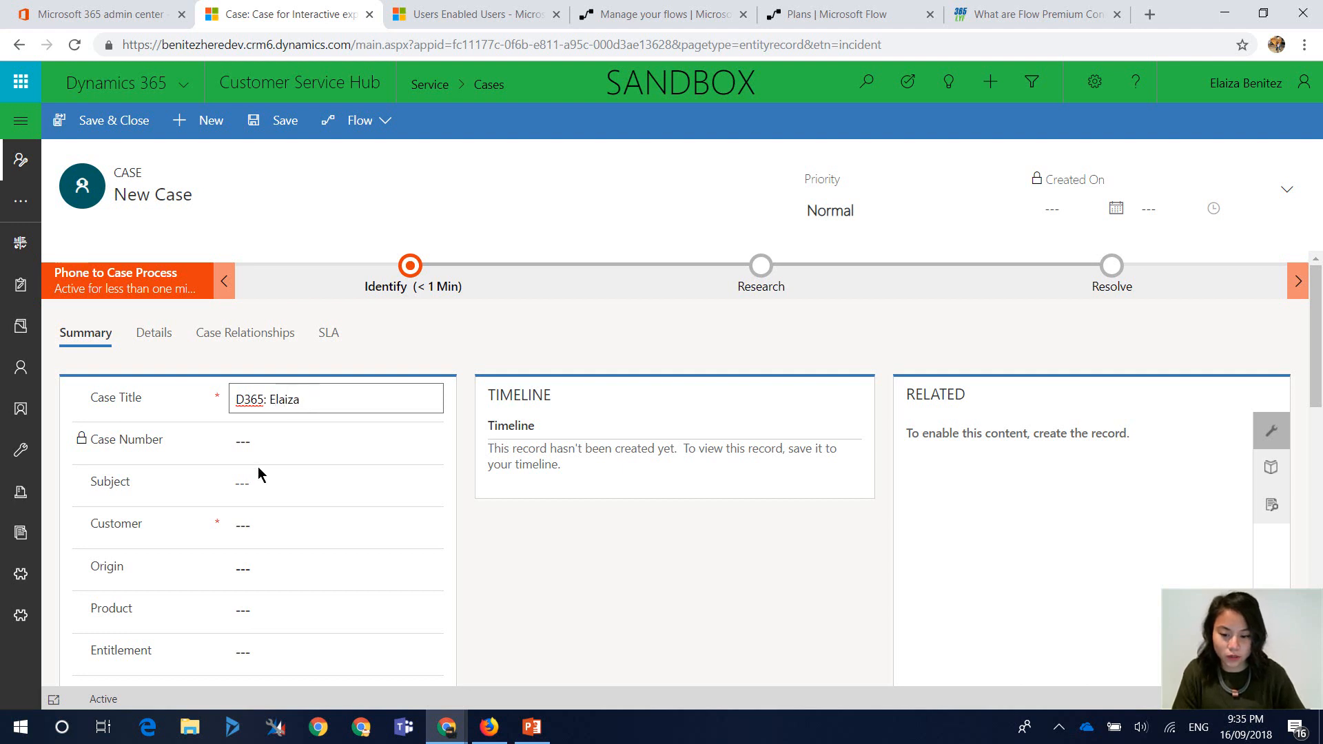
Set the case's customer to Stark Industries and its product to AI Support.
left_click(260, 538)
type("Star")
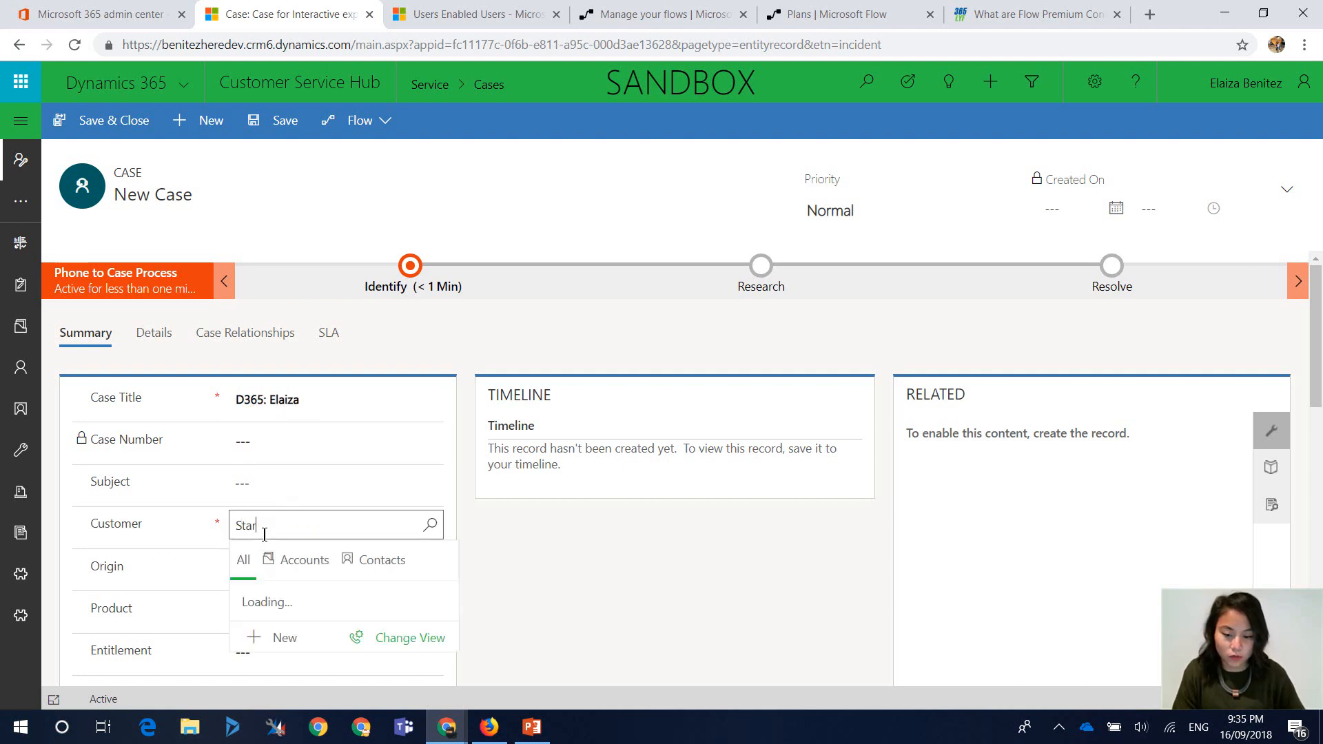
left_click(279, 605)
scroll(327, 579, "down", 4)
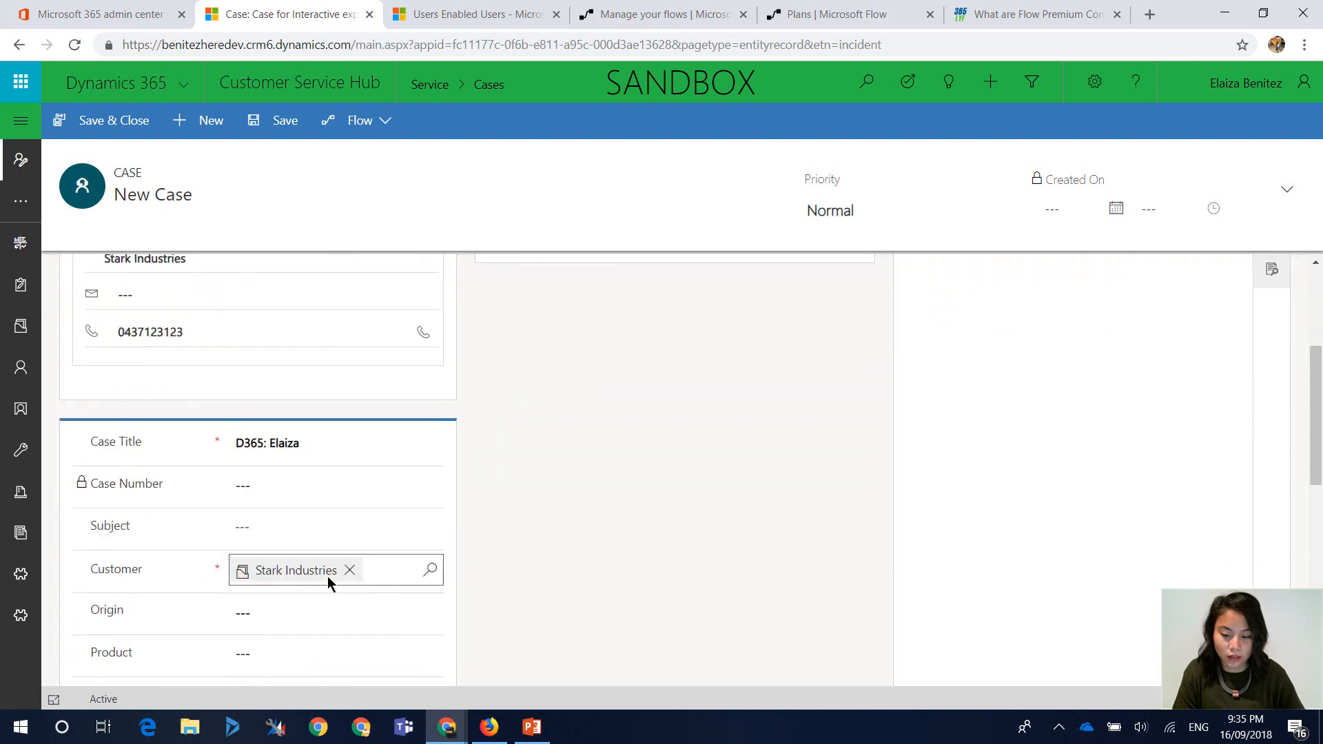
left_click(432, 549)
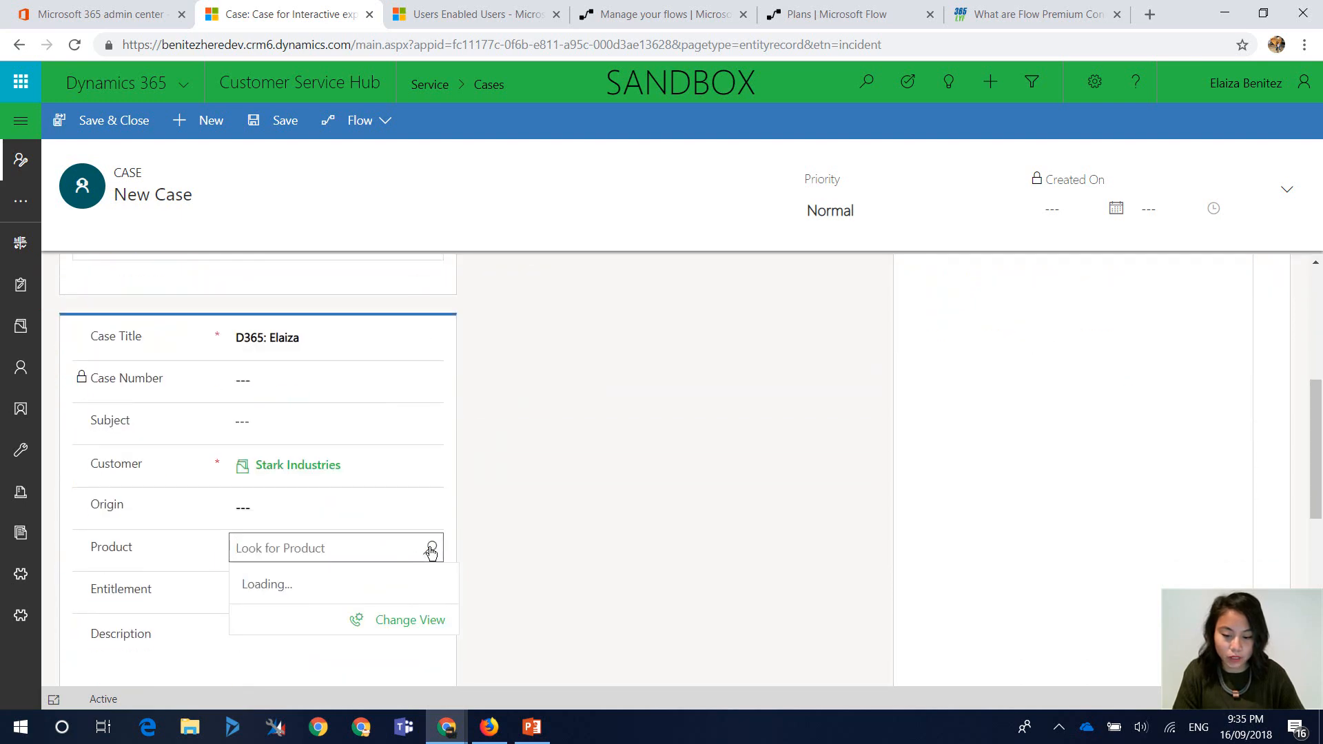
left_click(368, 587)
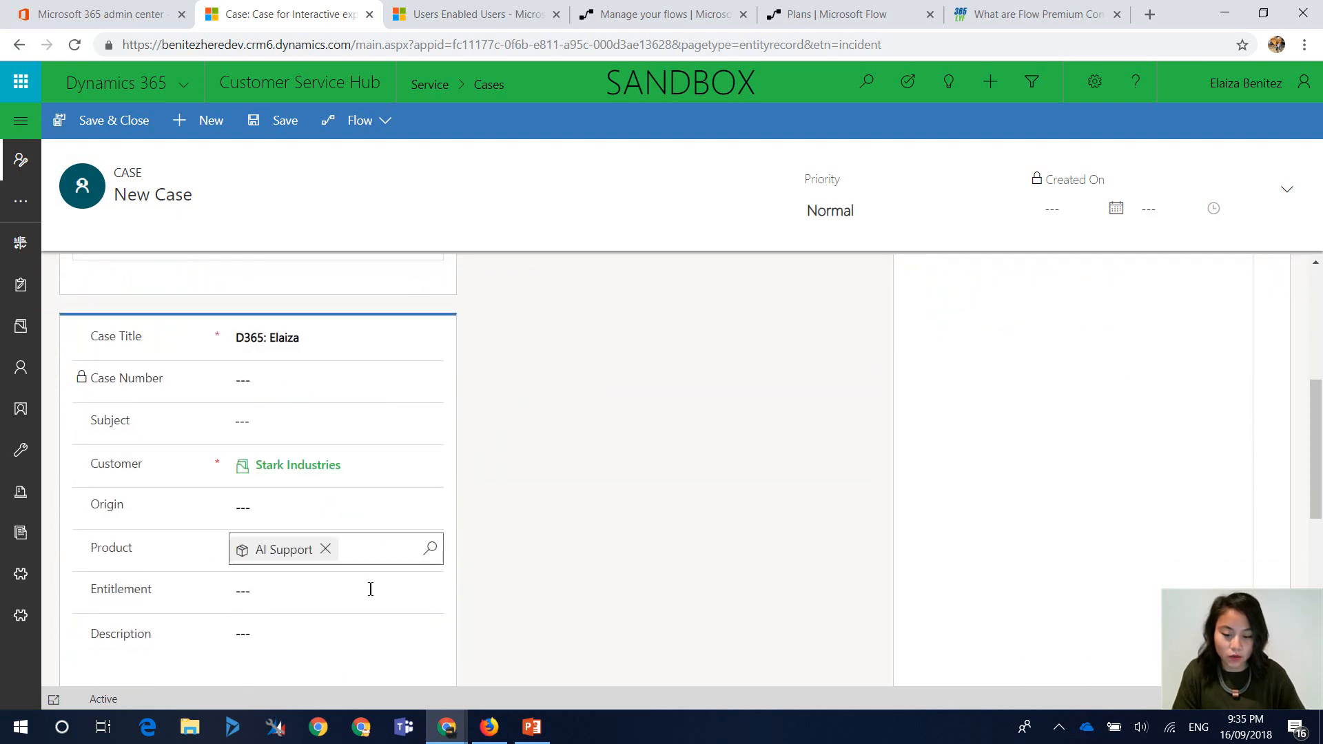
Enter "asdfasdf" as the case description and save the case.
left_click(372, 634)
type("asdfasdf")
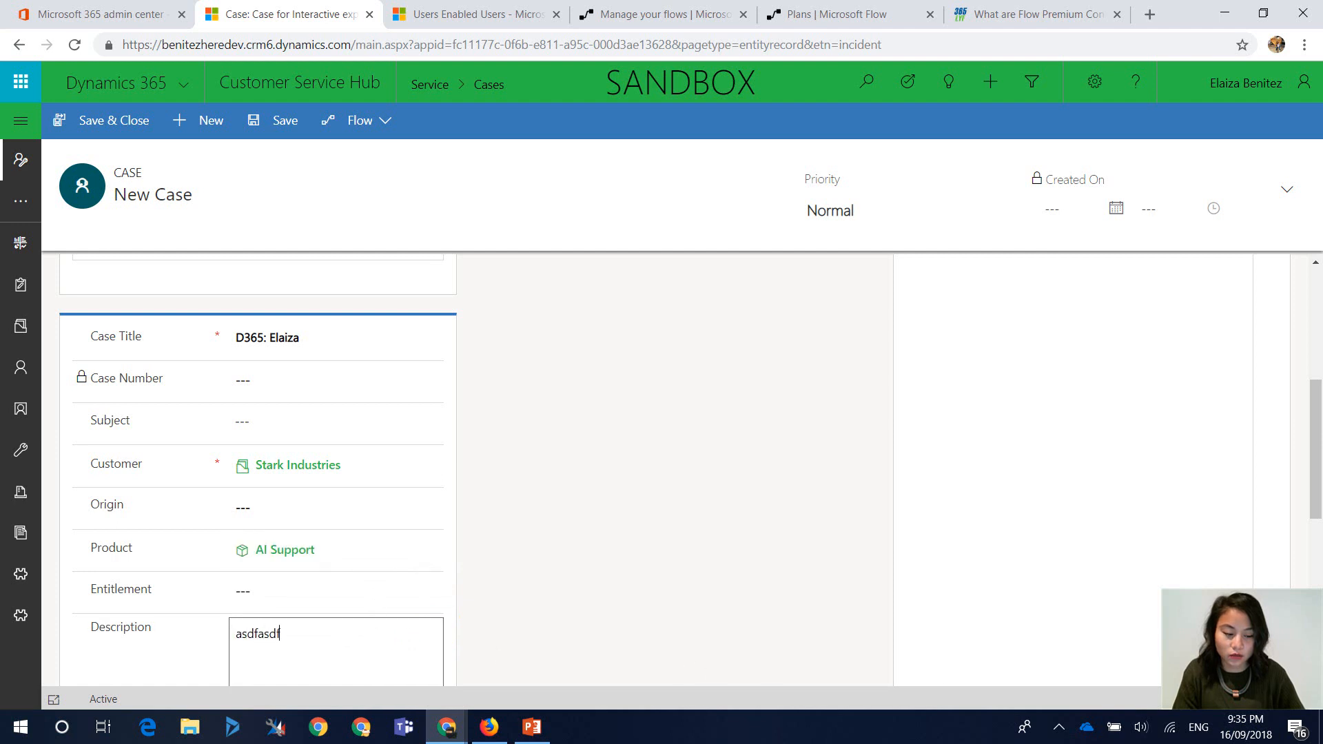
key("ctrl+s")
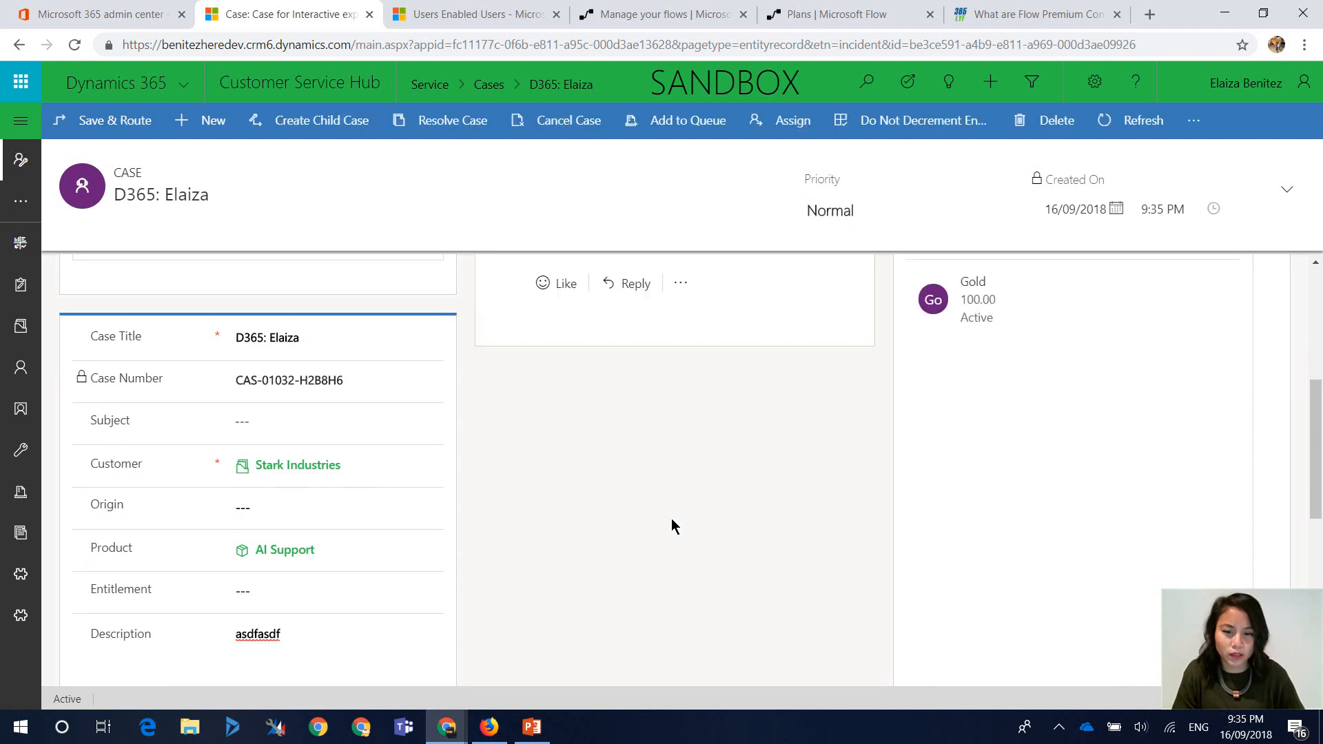
Refresh the D365 flow's run history in Microsoft Flow and examine the details of the most recent run.
left_click(648, 15)
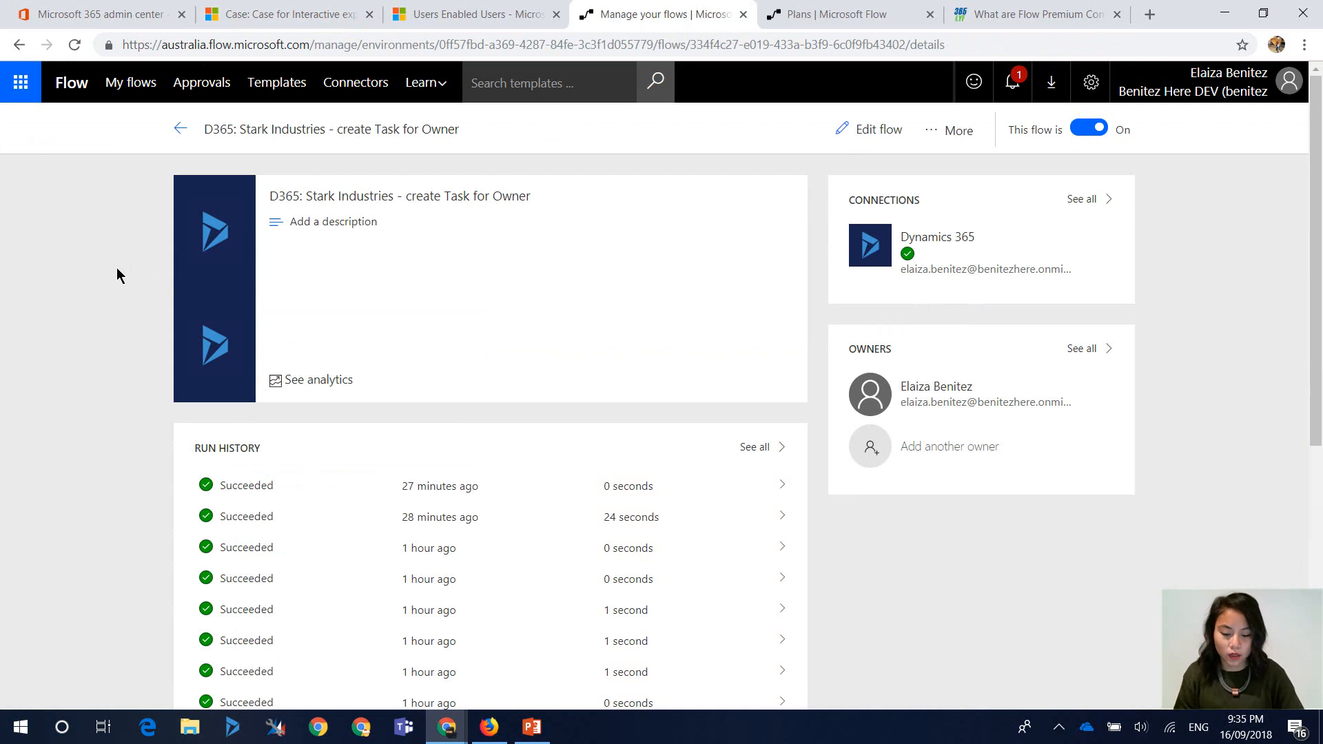
key("F5")
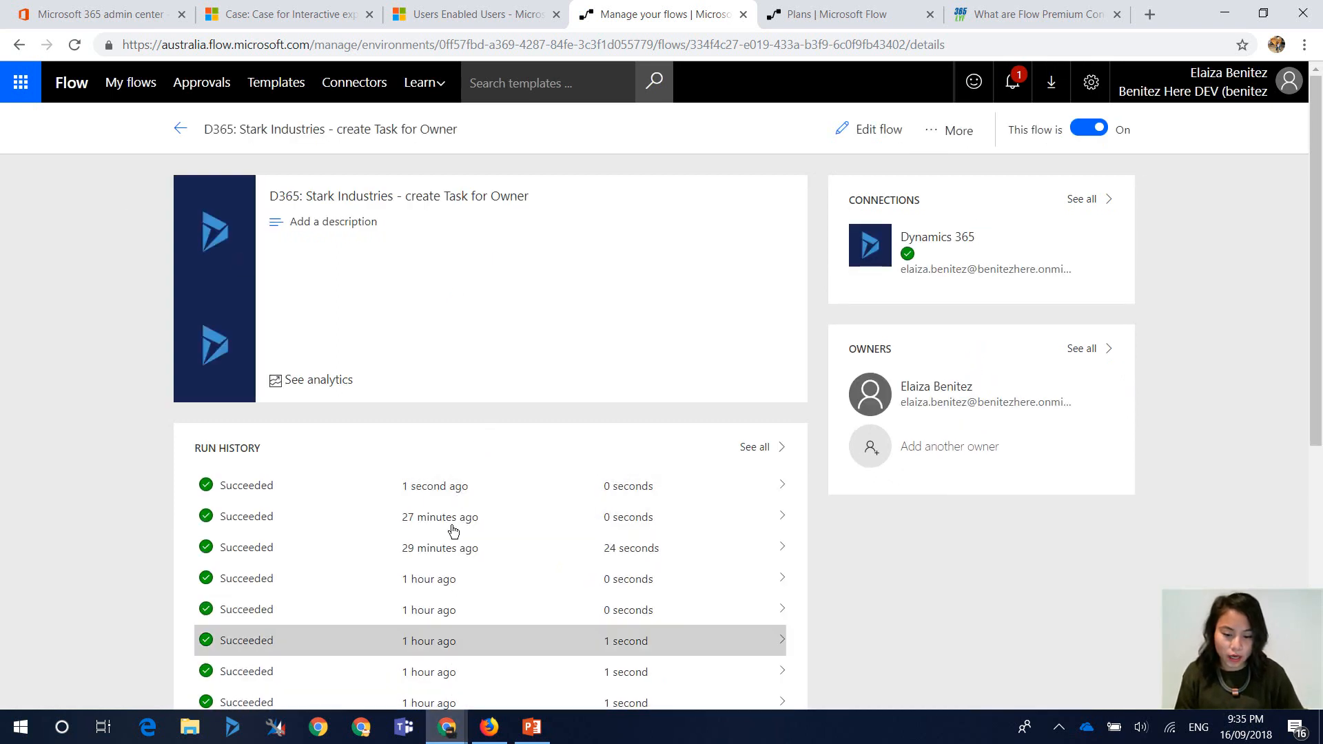
left_click(444, 490)
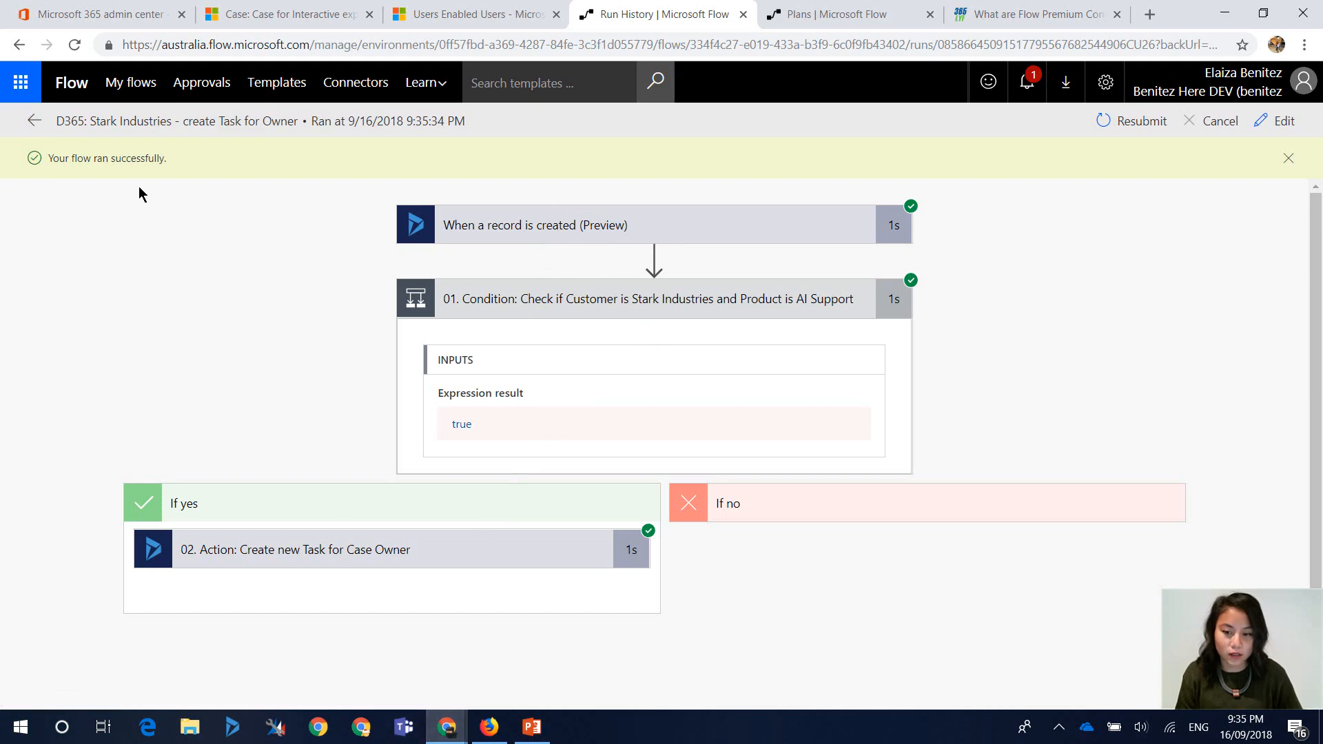
left_click(33, 121)
Switch to the Advanced Find window for cases and refresh its results to check the new case.
mouse_move(447, 727)
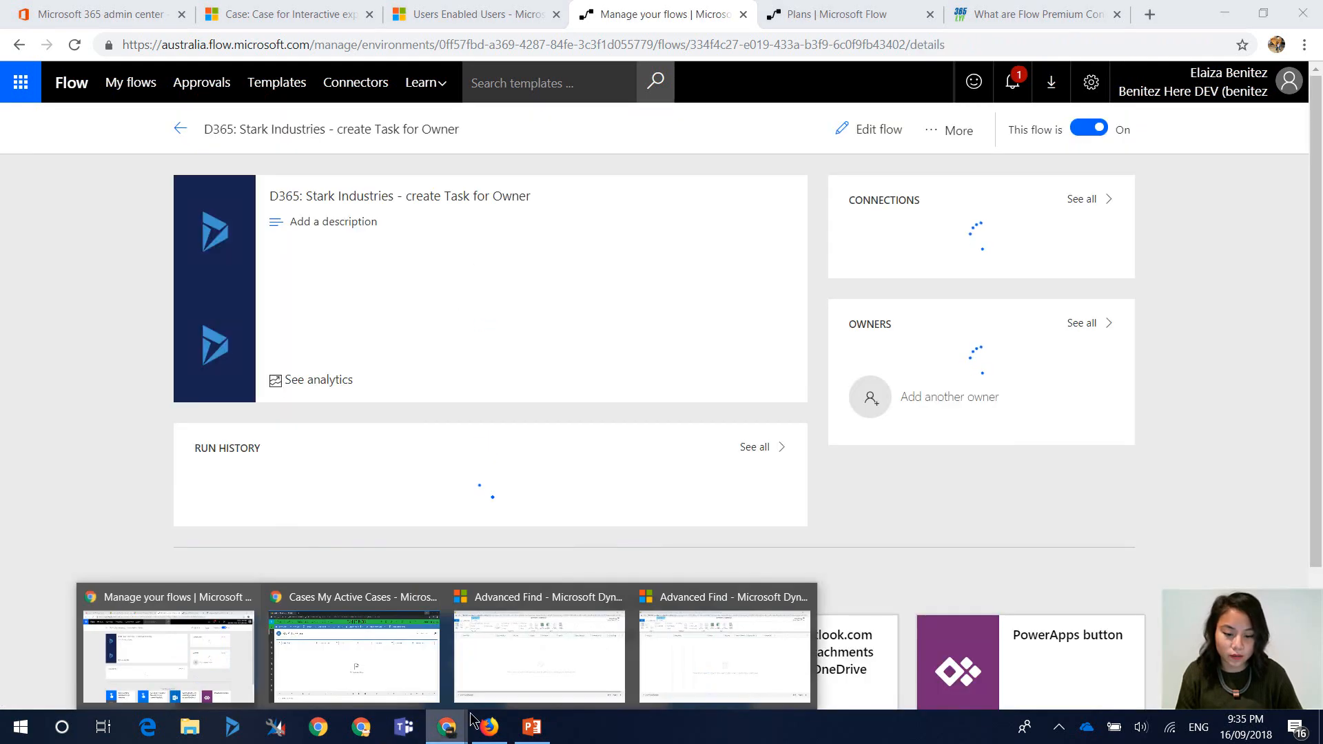
left_click(493, 665)
left_click(1304, 191)
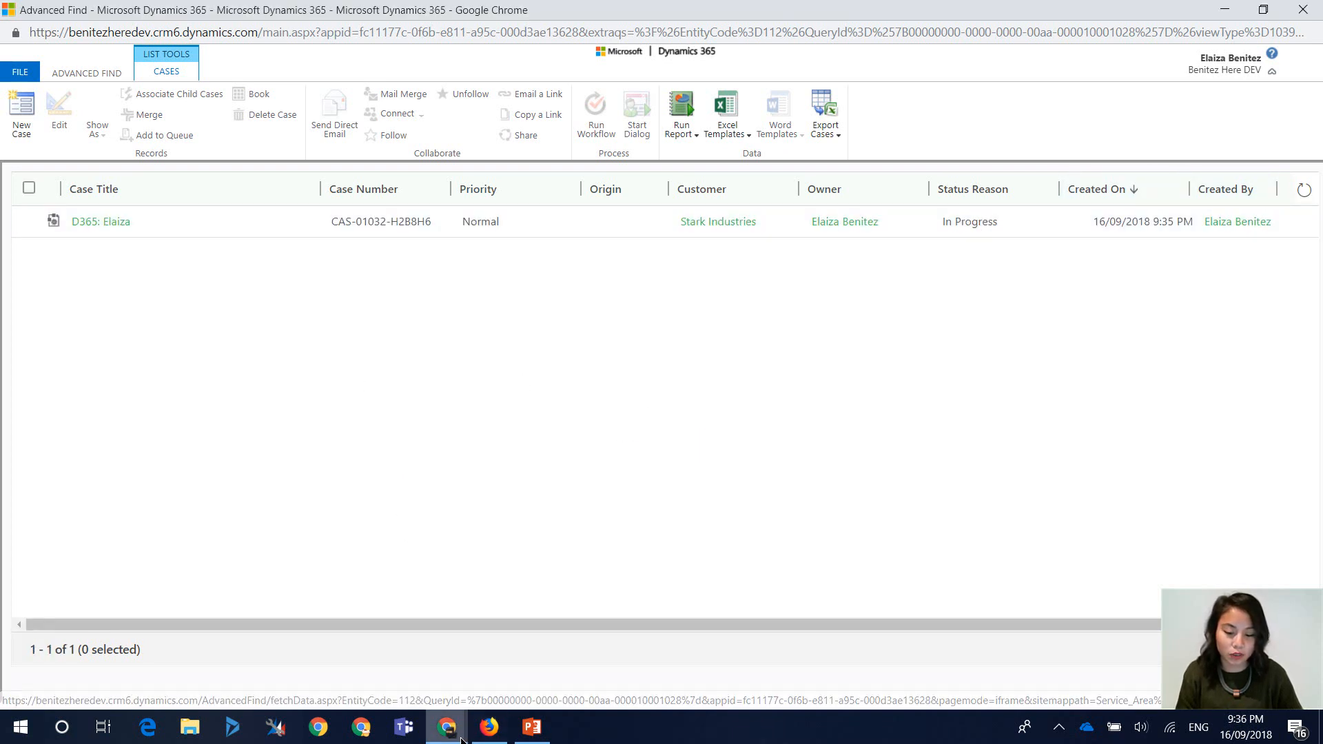
Switch to the Advanced Find window for tasks and refresh its results to check for the task created by the flow.
mouse_move(447, 727)
left_click(614, 655)
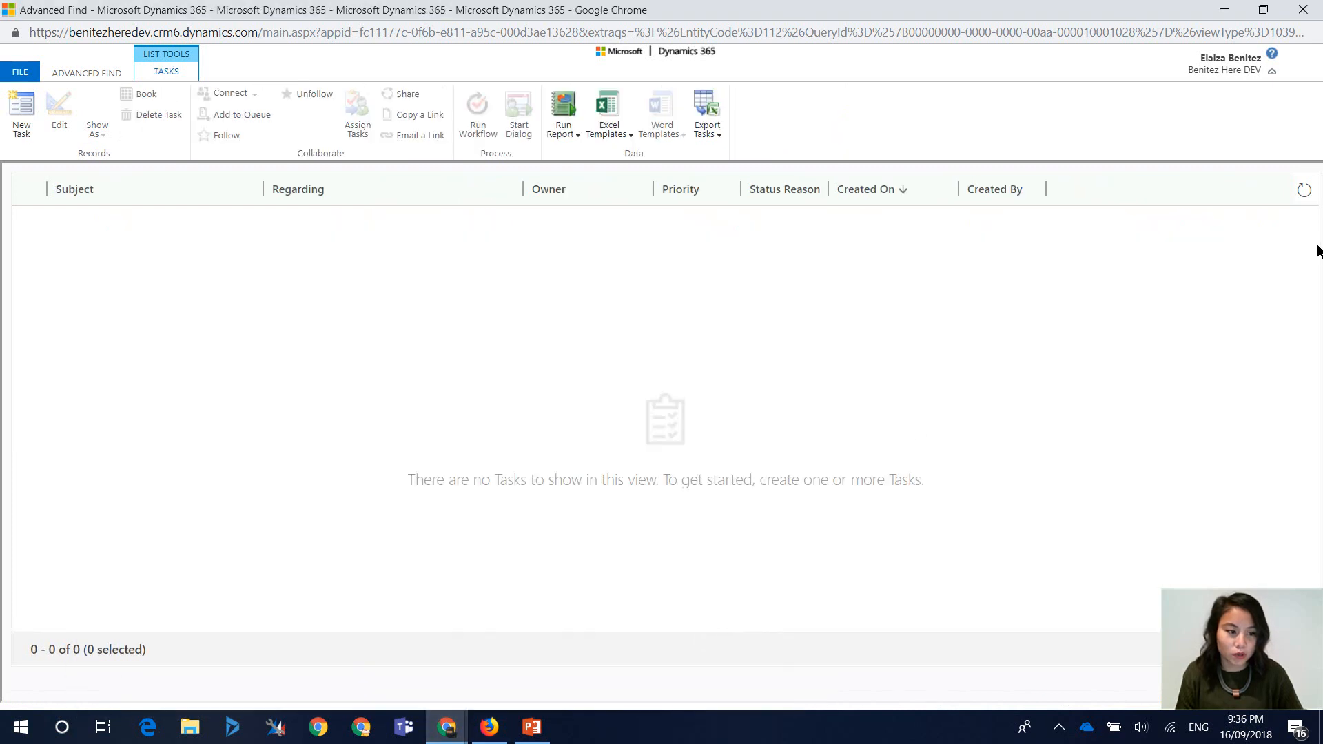
left_click(1305, 192)
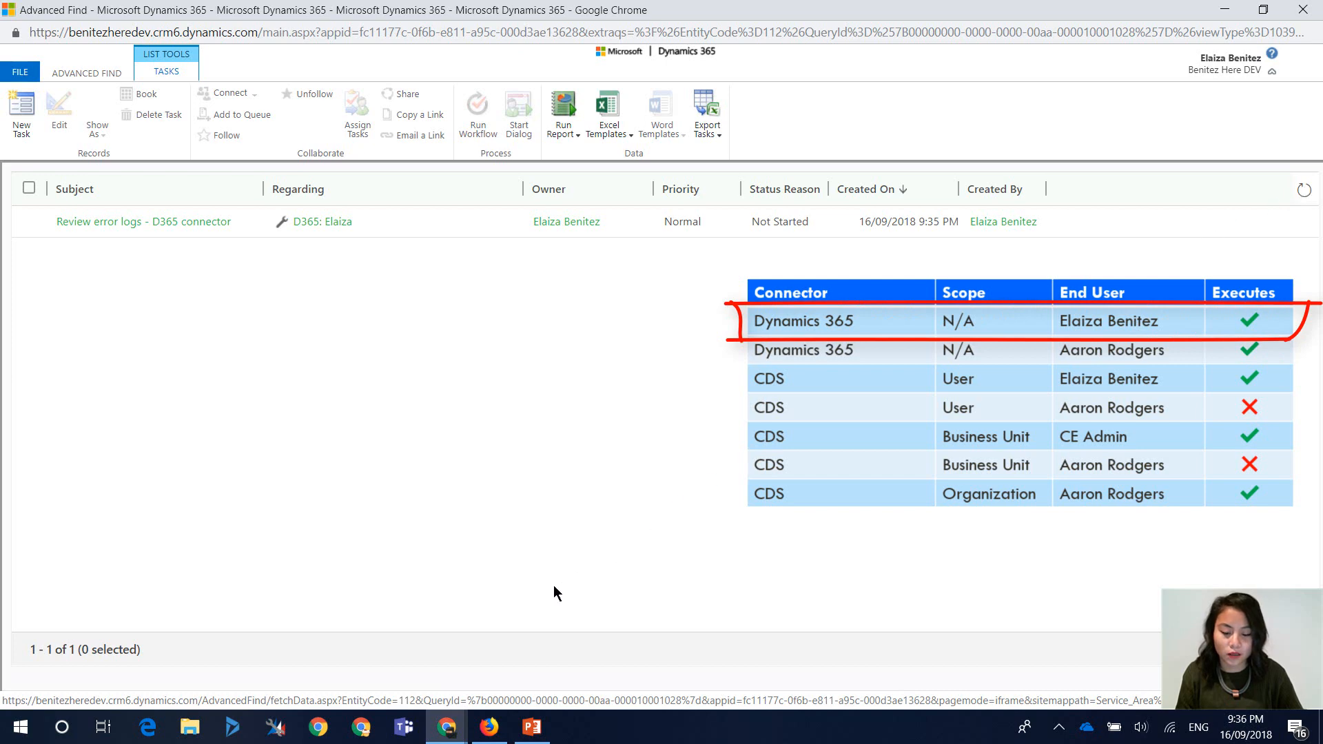
In the second user's Dynamics 365 window, start a new case titled "D365:" followed by that user's first name.
mouse_move(450, 737)
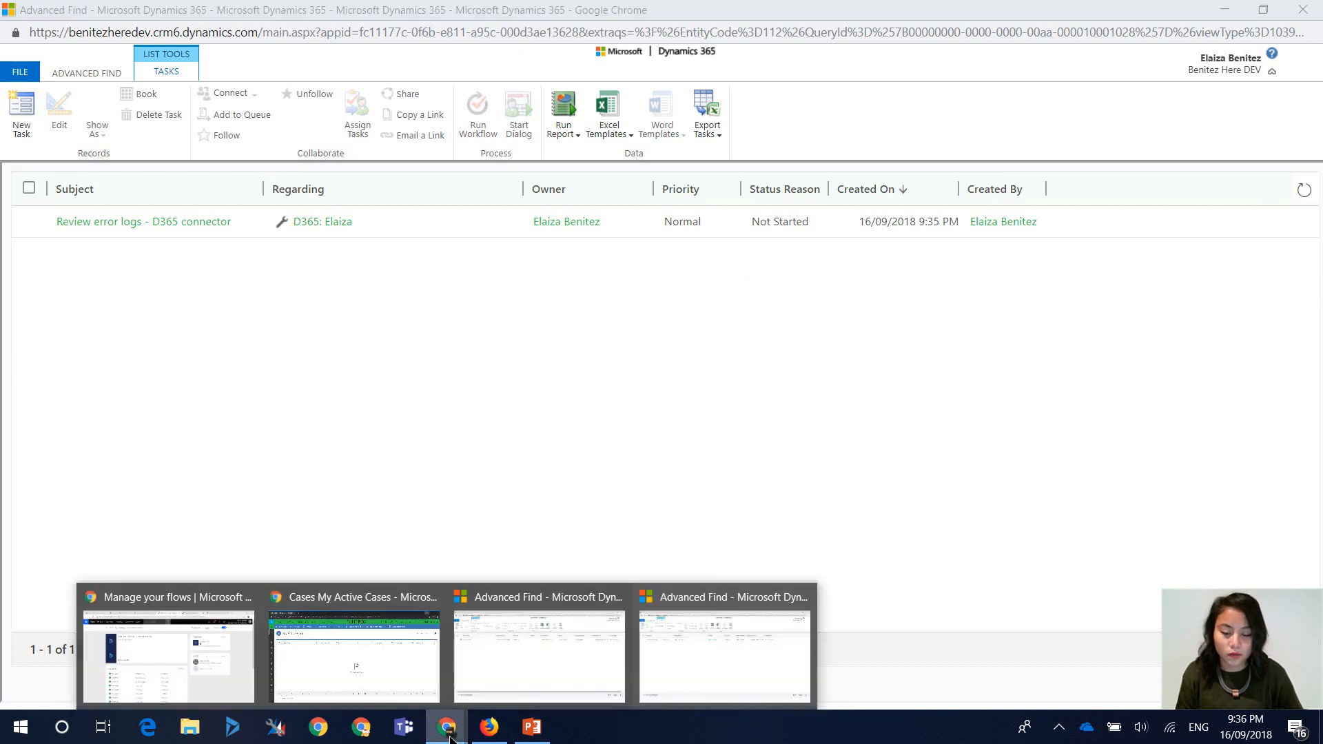
left_click(345, 662)
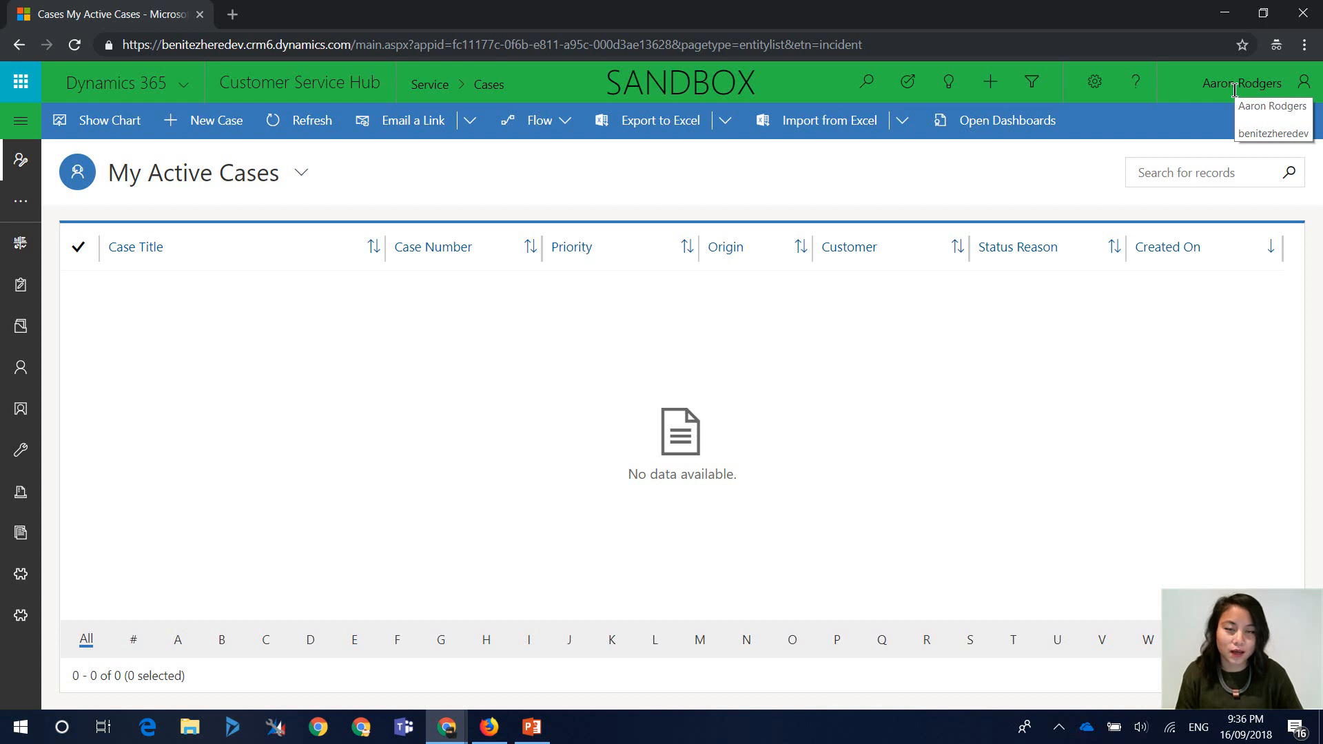
left_click(207, 122)
left_click(279, 405)
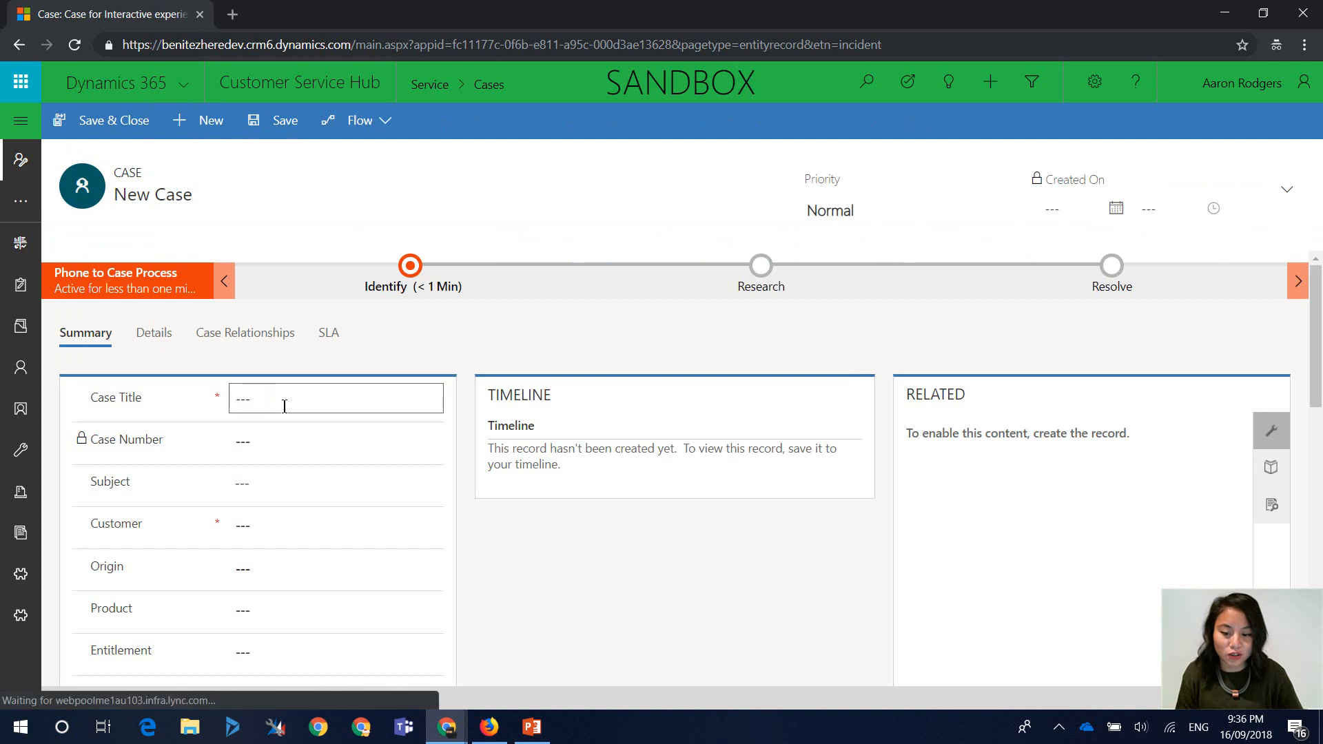
type("D365")
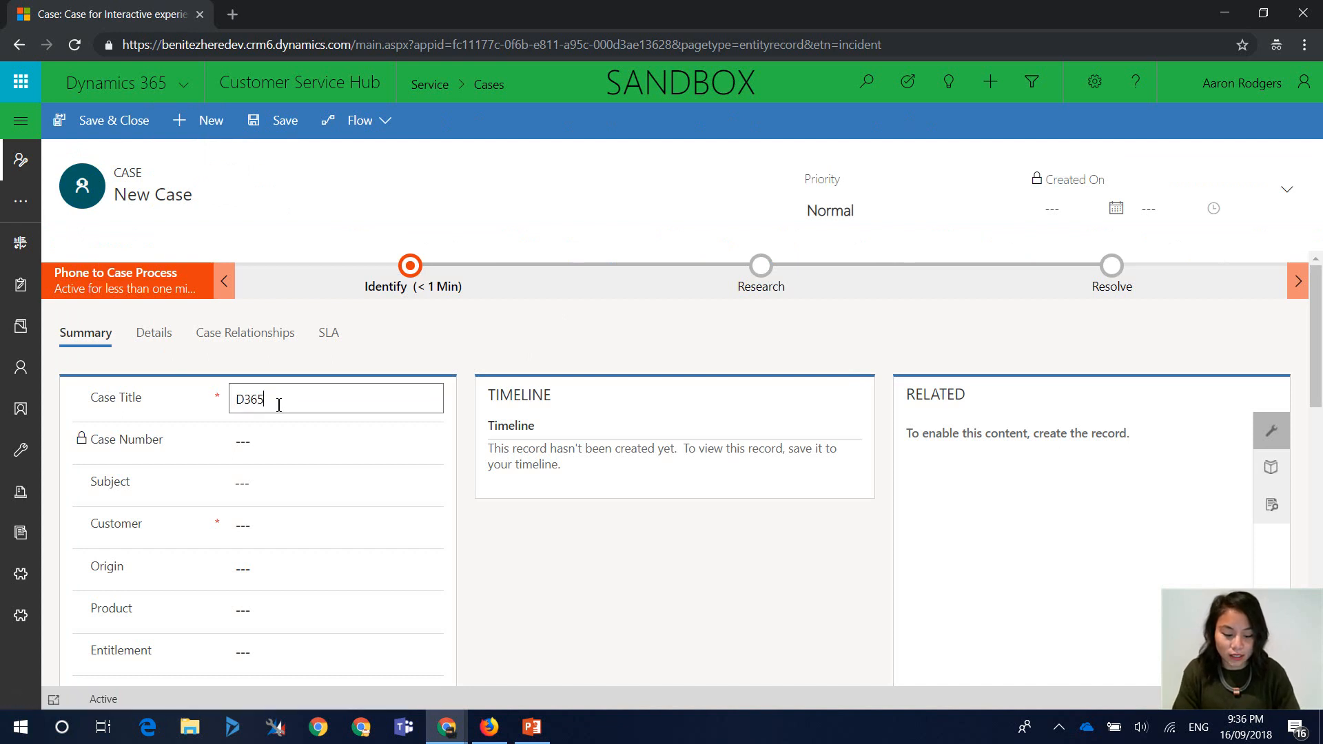
type(": Aaron")
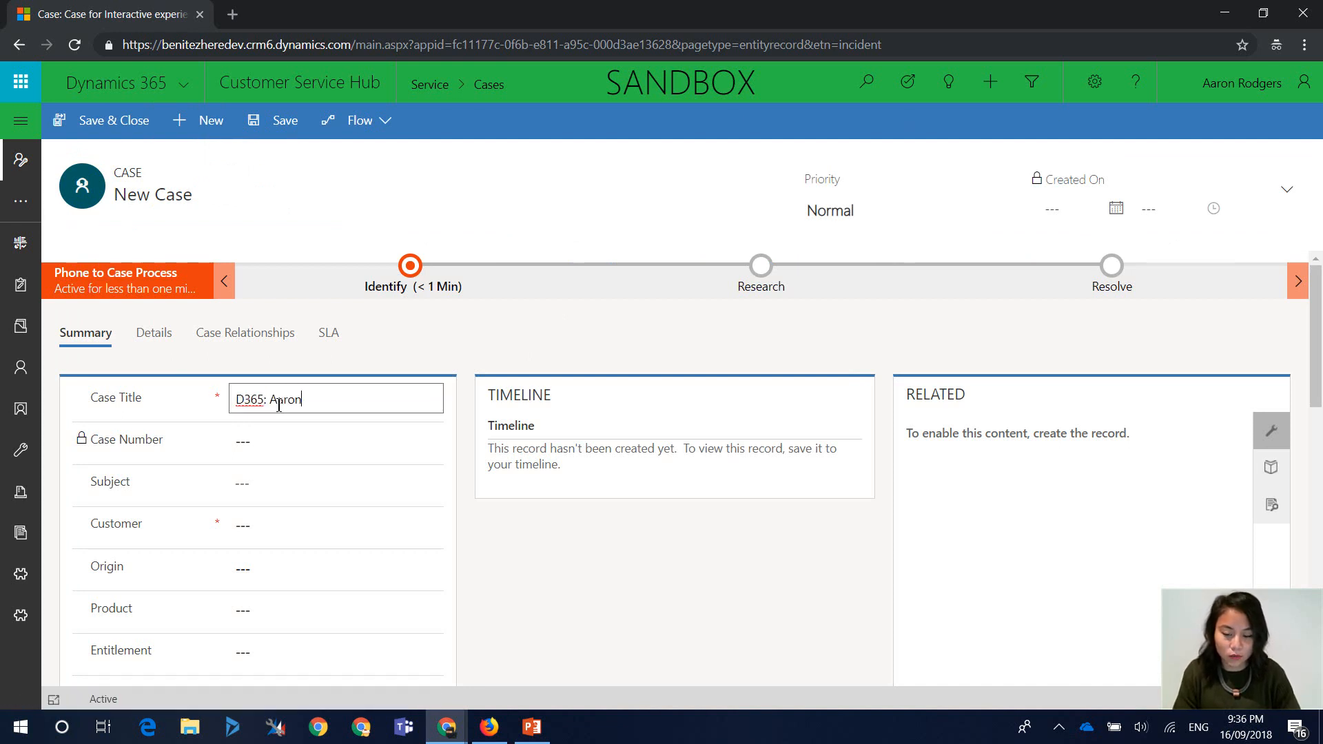
Set the case's customer to Stark Industries and its product to AI Support, and save the case.
left_click(267, 520)
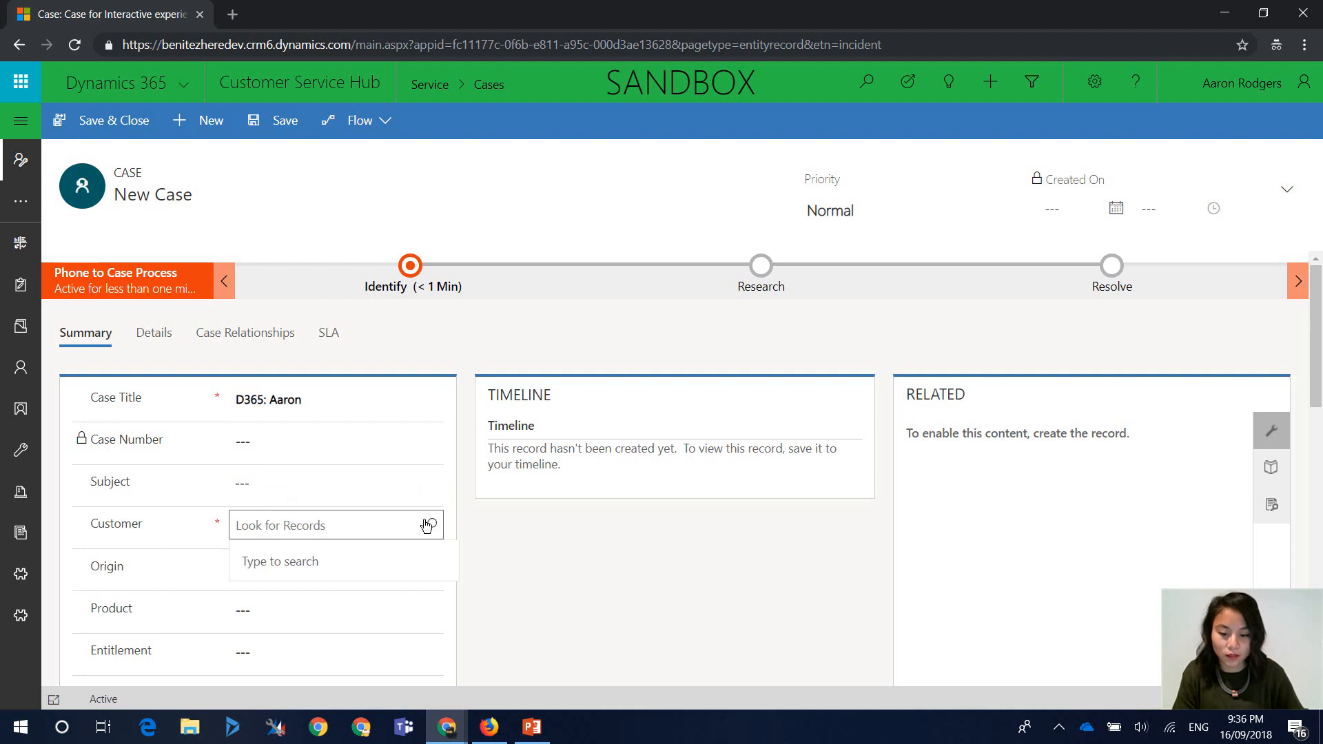
left_click(429, 524)
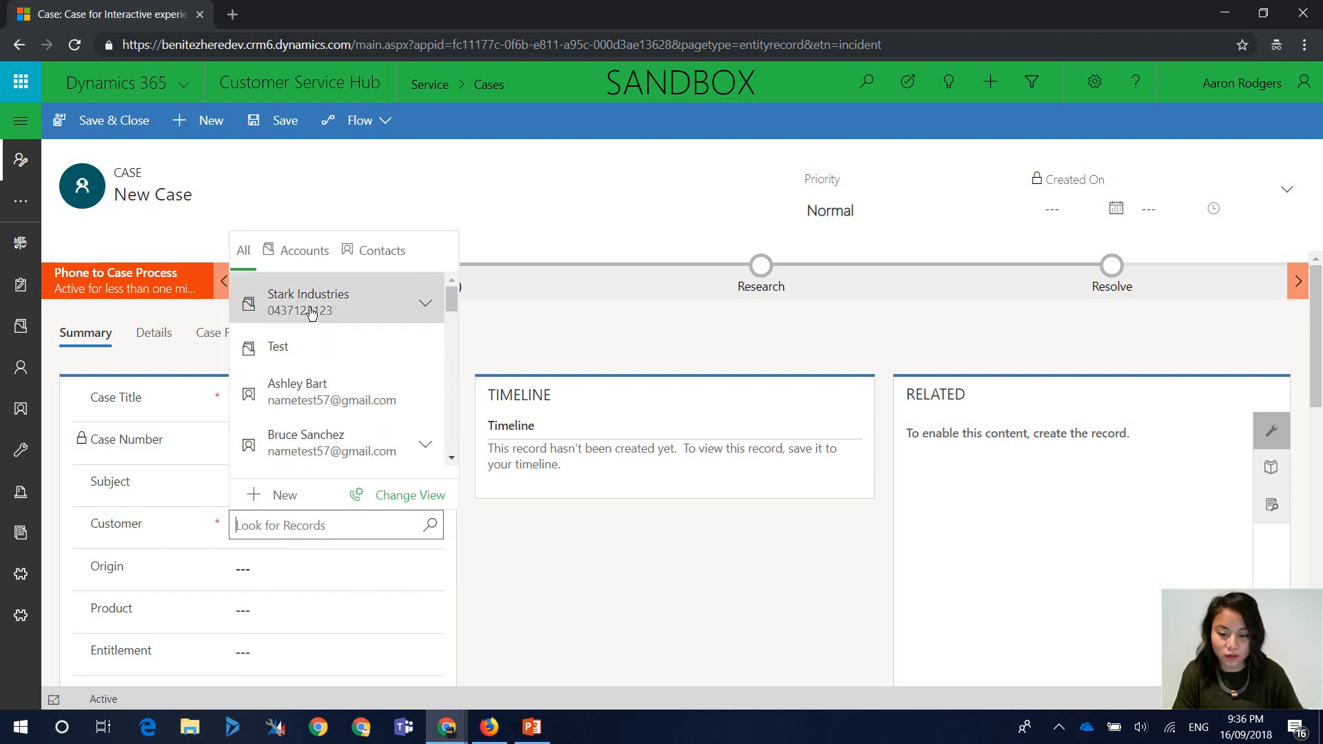
left_click(310, 301)
scroll(547, 556, "down", 5)
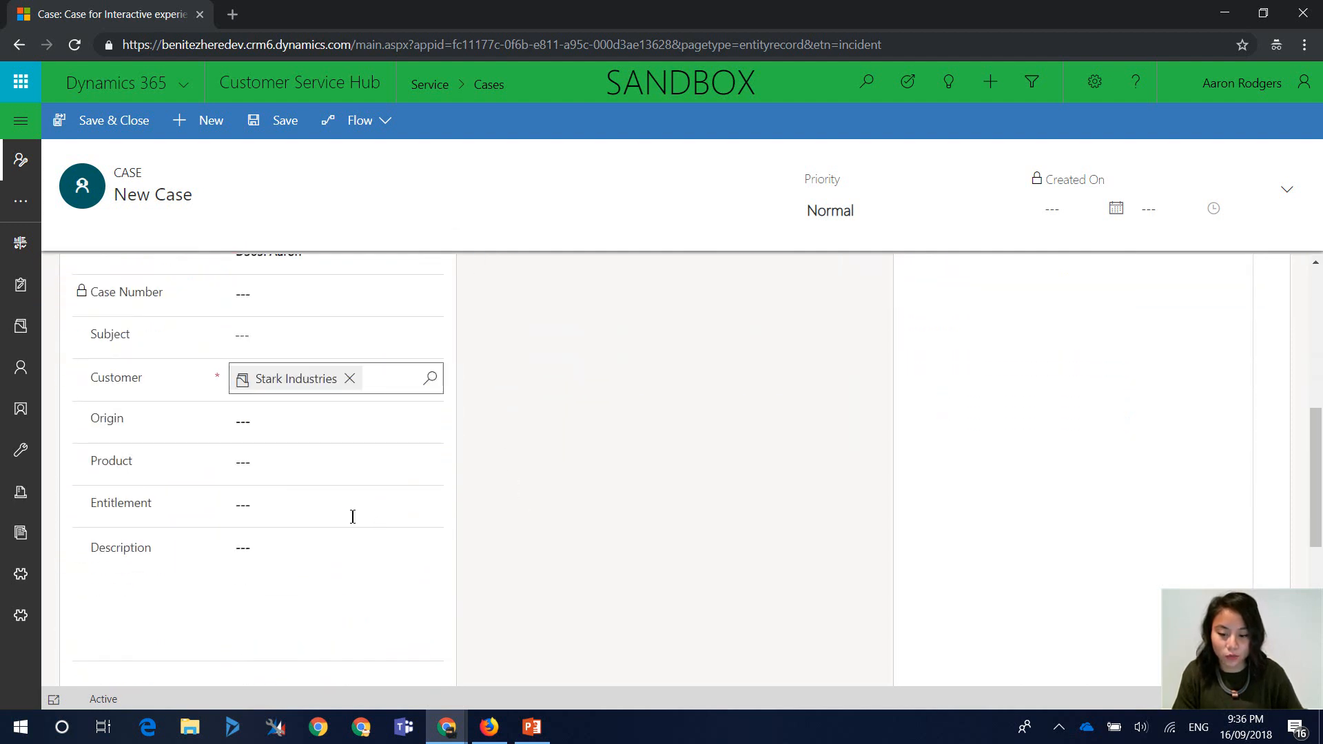
left_click(324, 463)
type("Ai Supp")
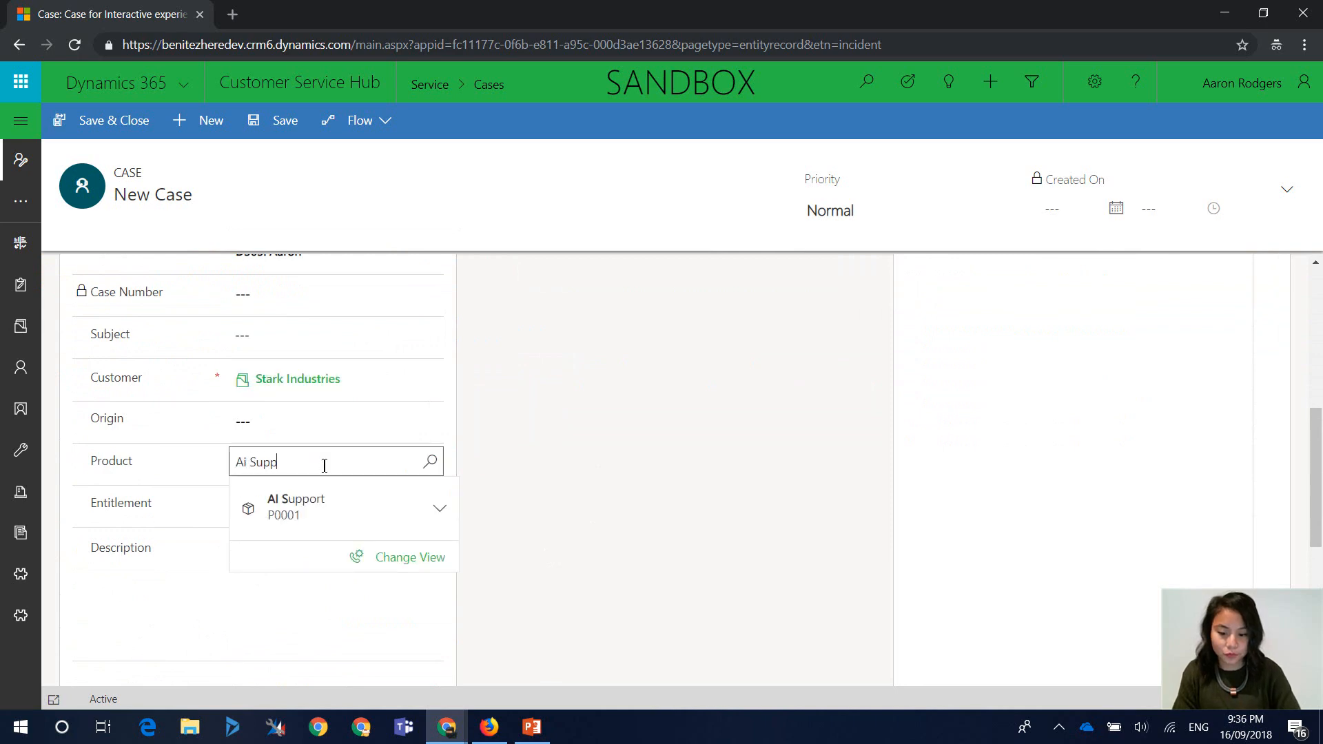
left_click(314, 497)
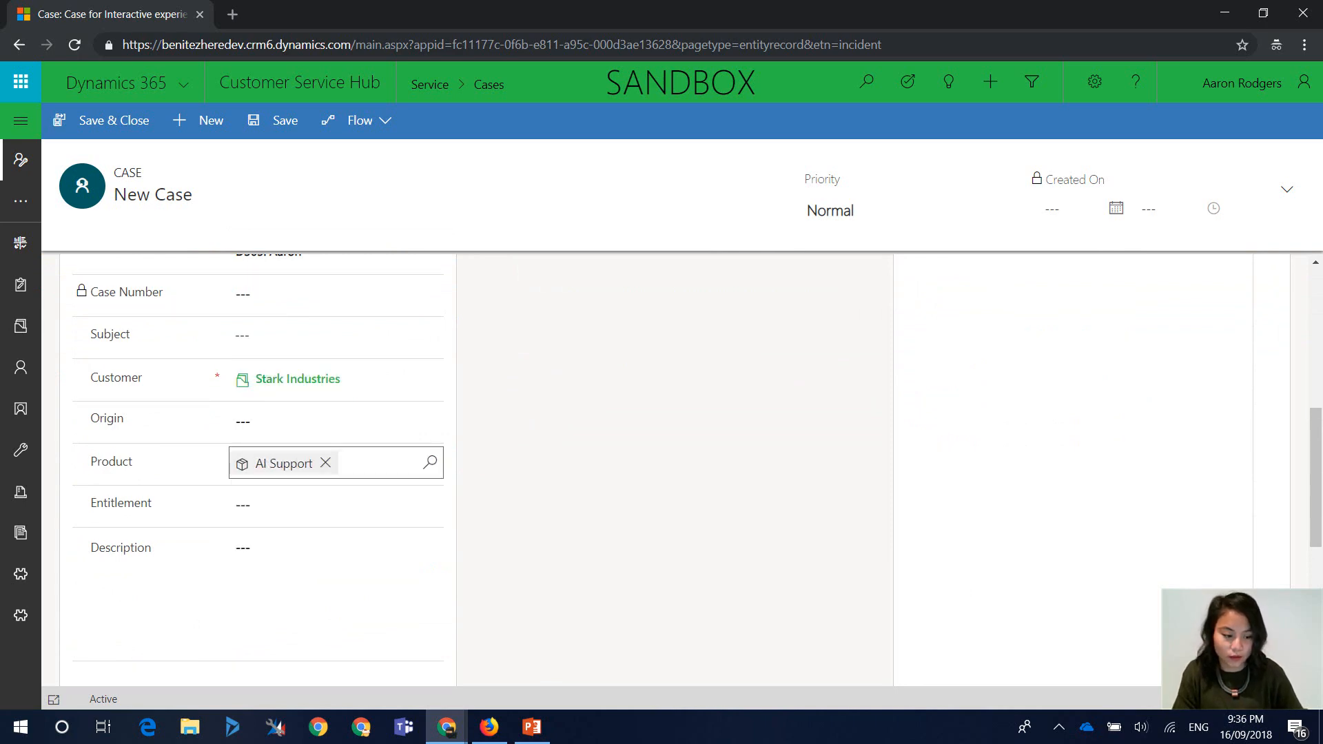
key("ctrl+s")
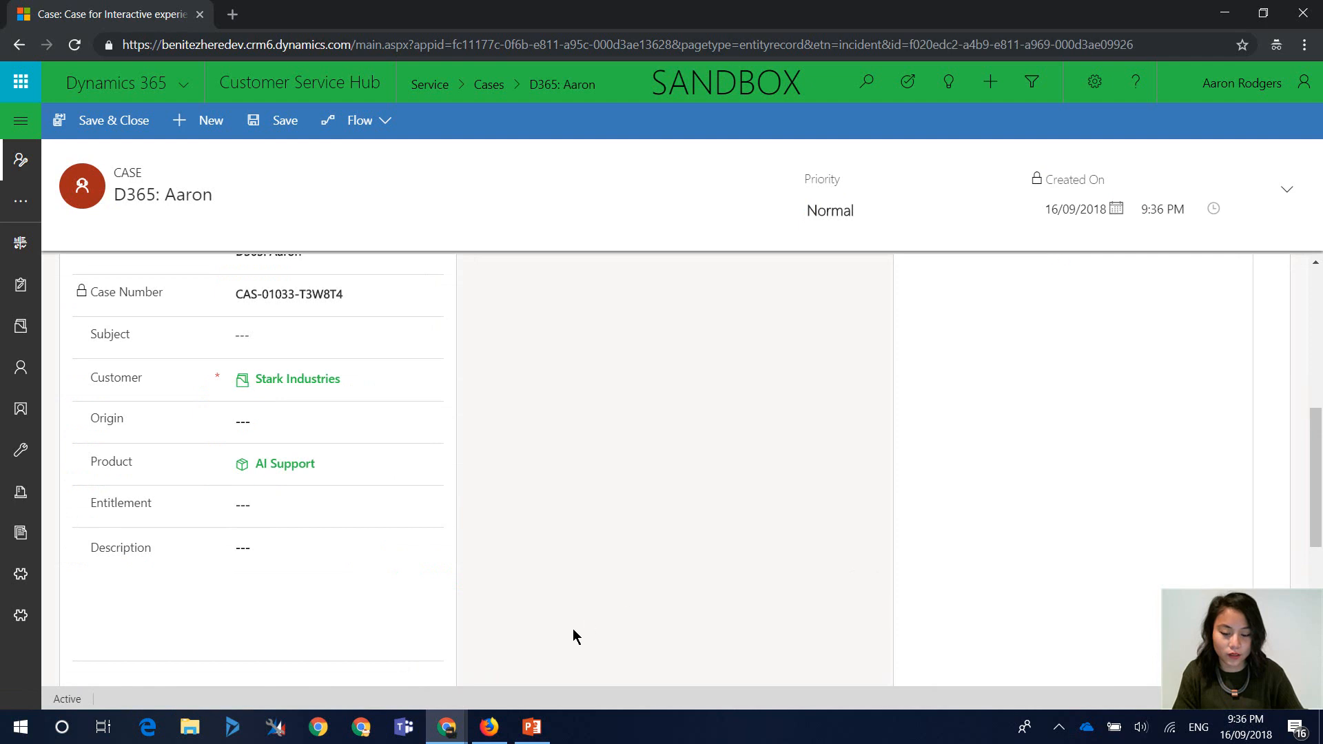
Switch to Microsoft Flow and refresh the D365 flow's page to check its run history for the second user's case.
mouse_move(448, 732)
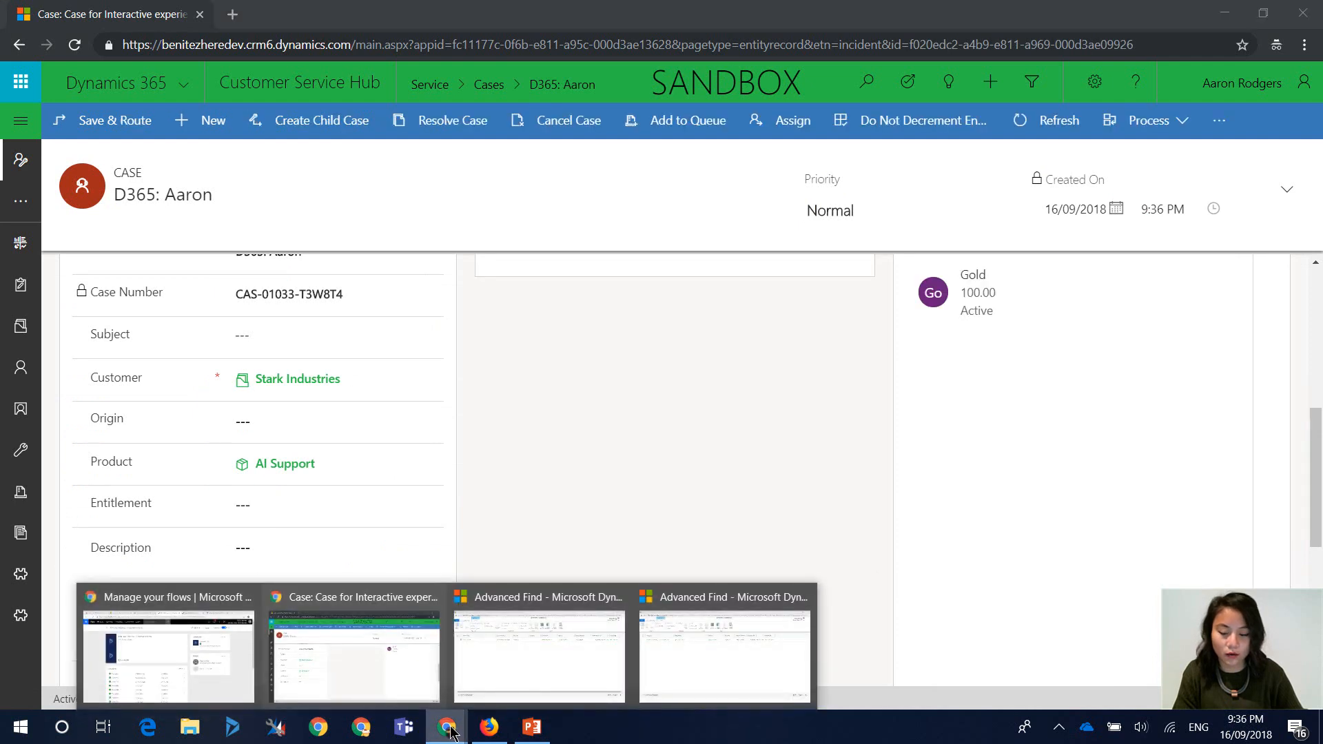
left_click(210, 663)
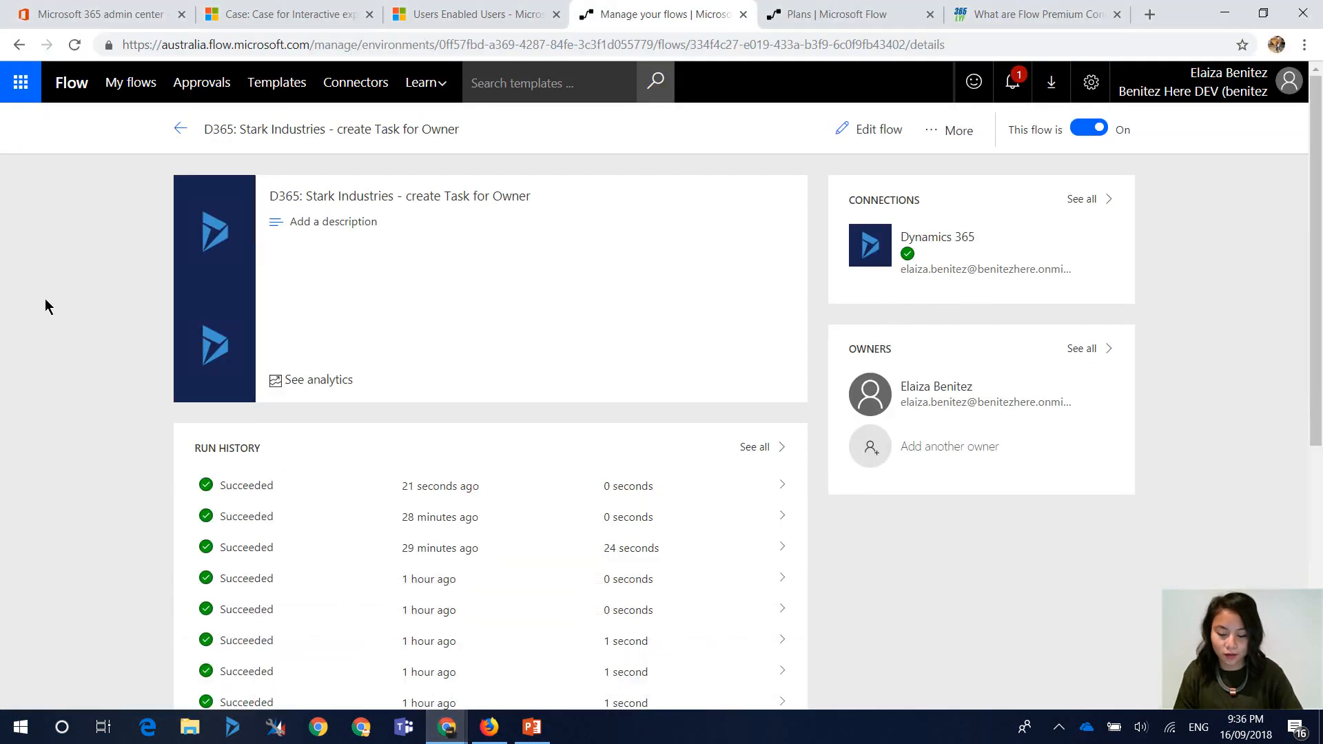
key("F5")
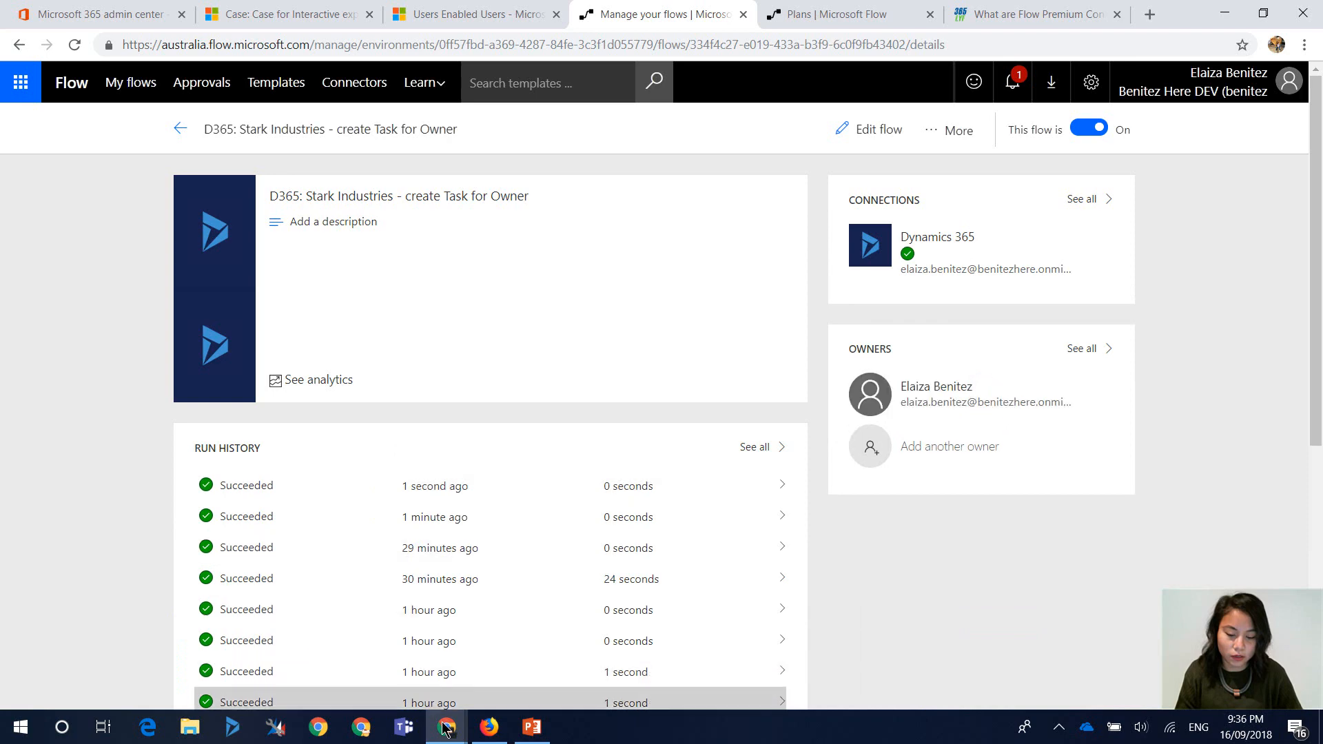
Refresh the Advanced Find results for cases and for tasks to check the second user's case and its task.
mouse_move(447, 727)
left_click(481, 660)
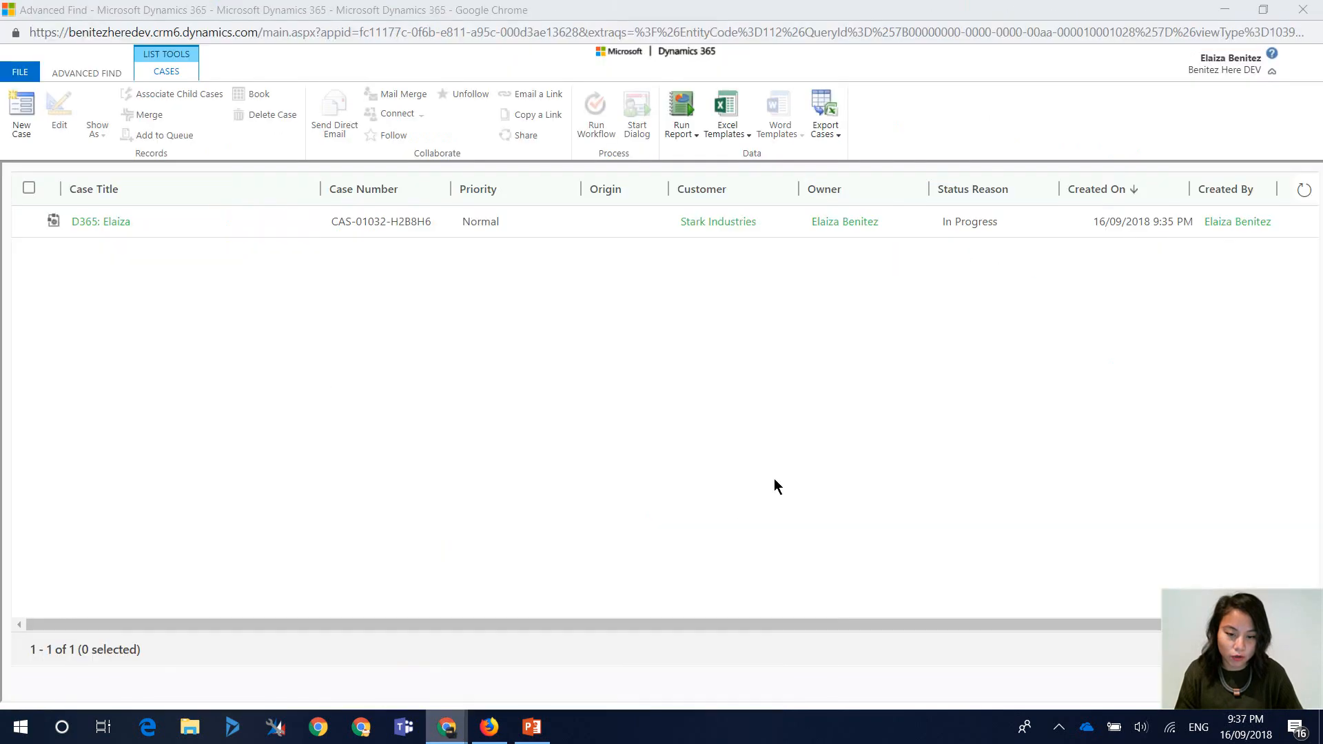
left_click(1304, 191)
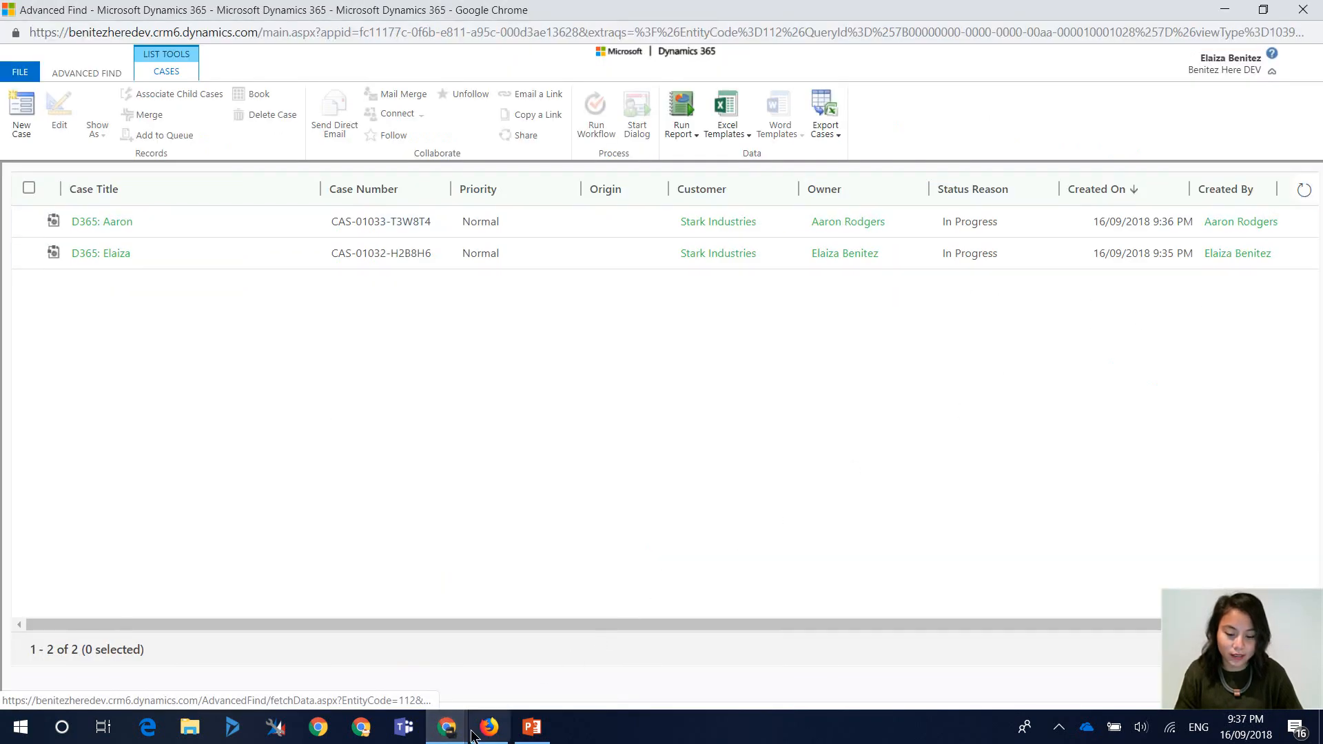
mouse_move(446, 727)
left_click(659, 663)
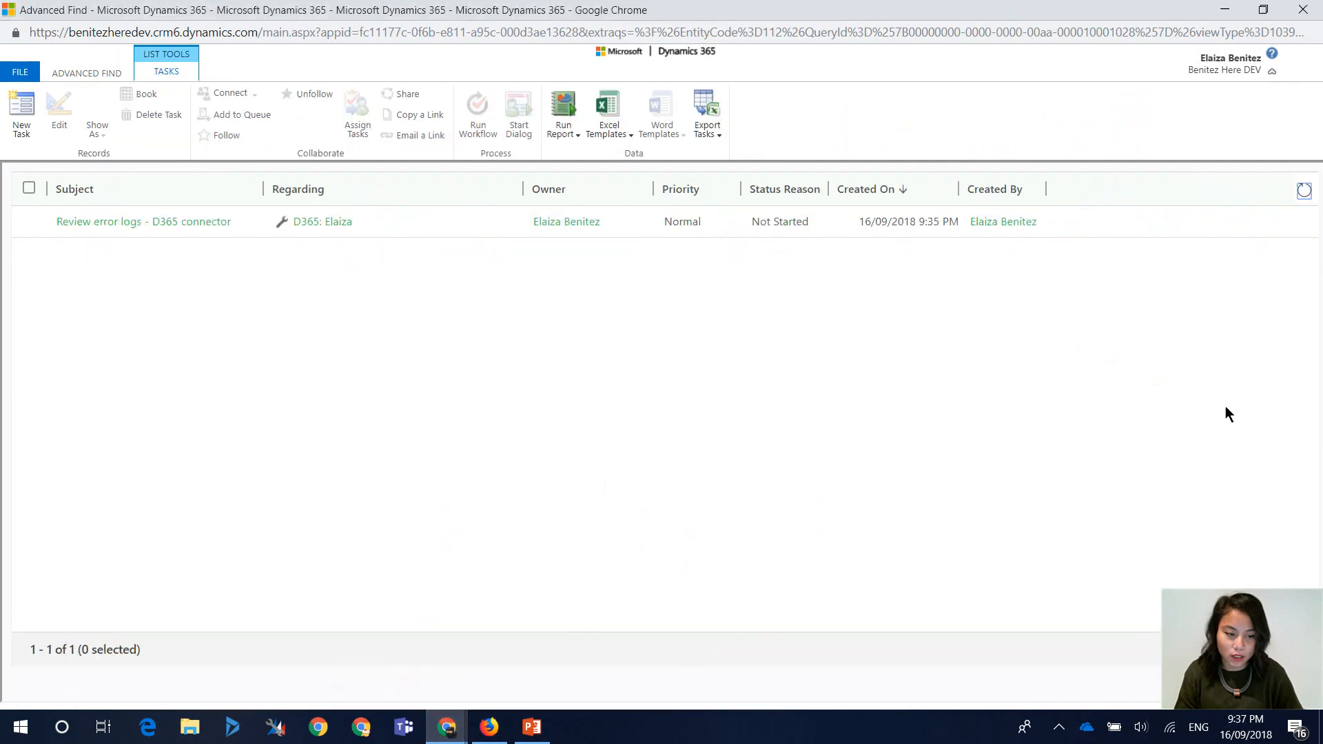
left_click(1304, 191)
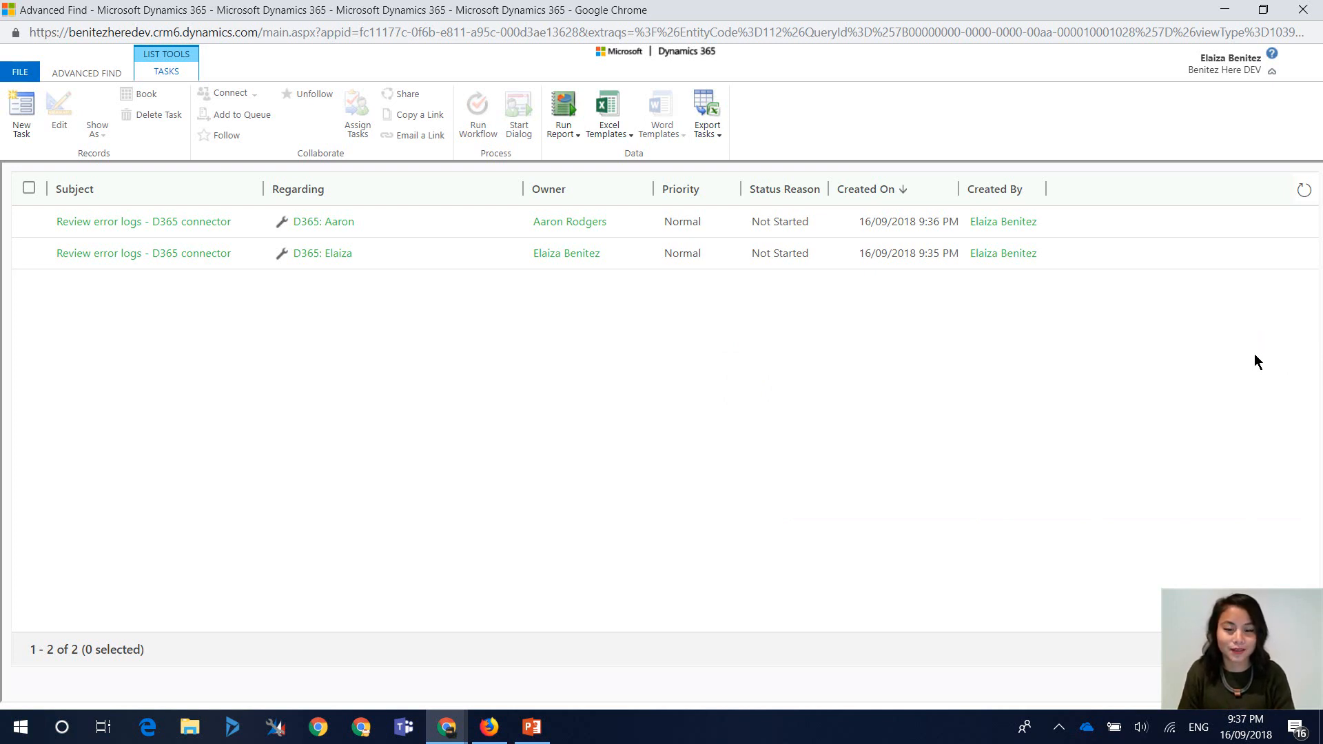
Minimize both Advanced Find windows, return to the flow list, and turn the D365 Stark Industries flow off and the CDS one on.
left_click(1225, 10)
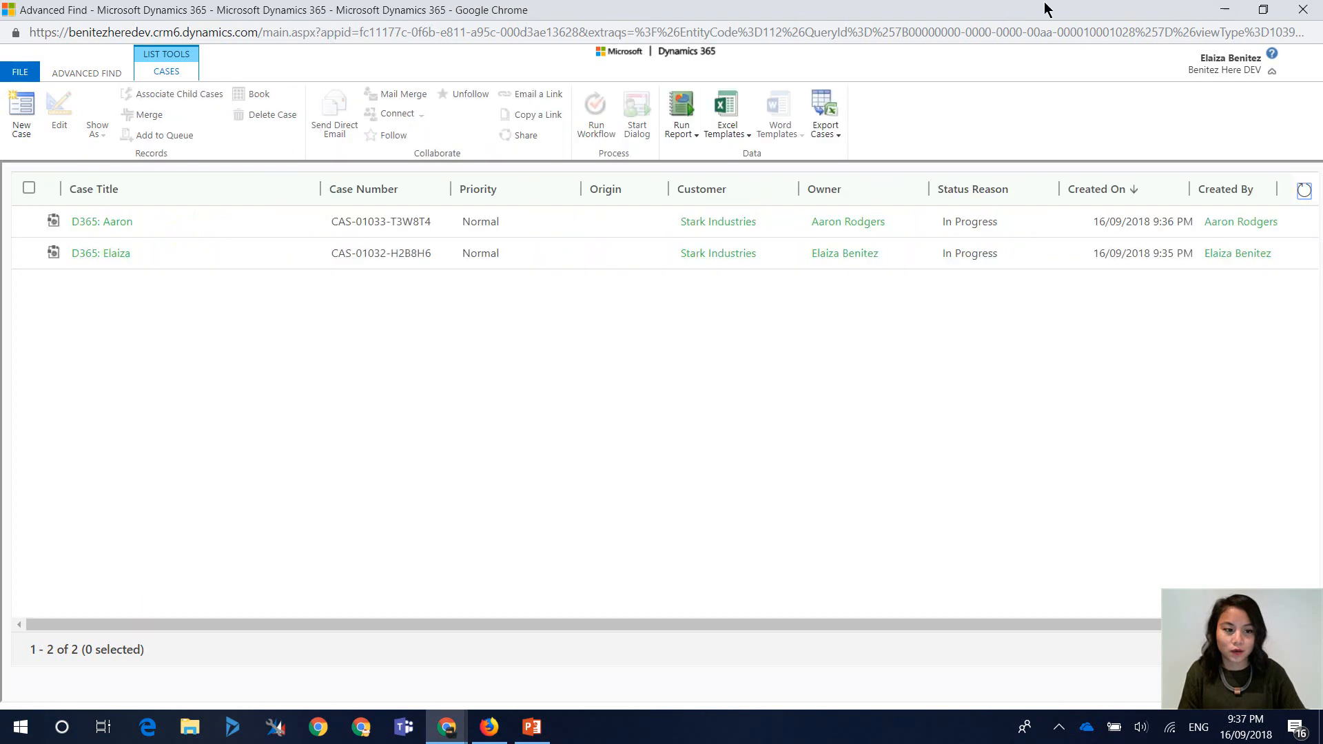
left_click(1225, 10)
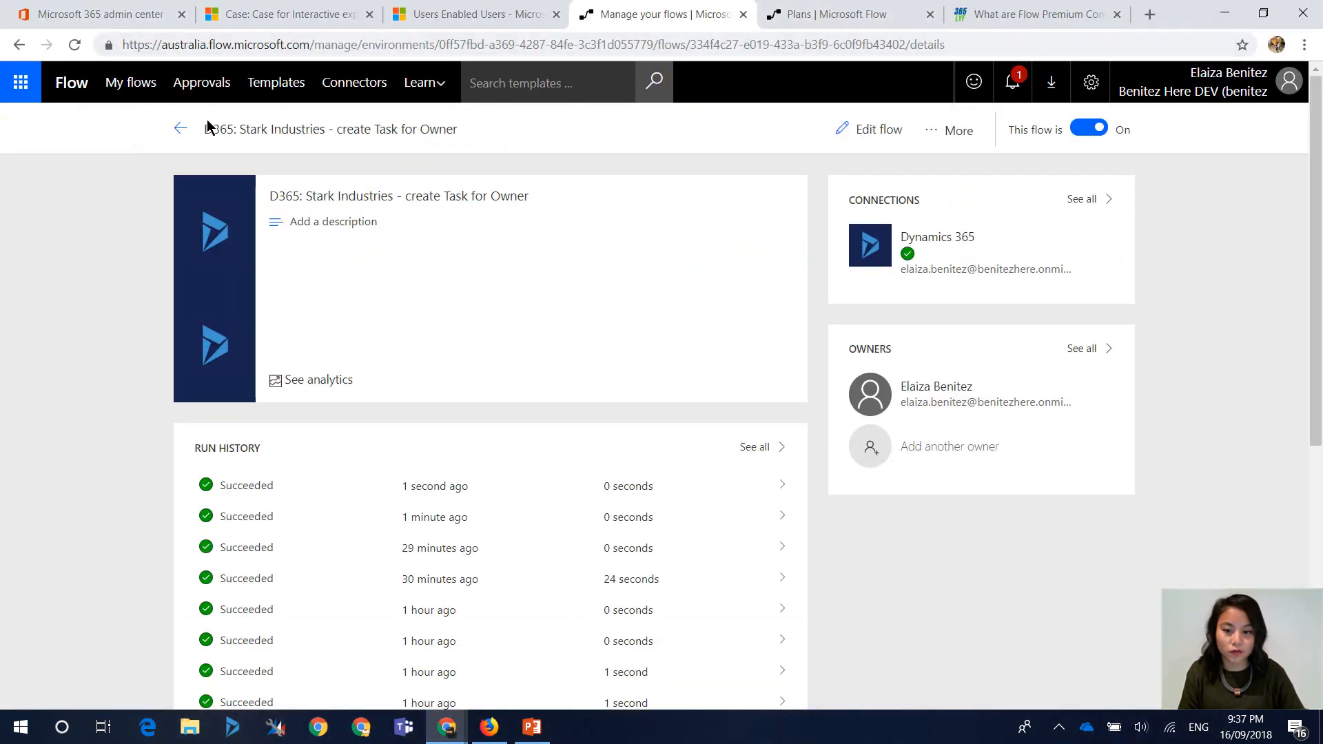
left_click(182, 129)
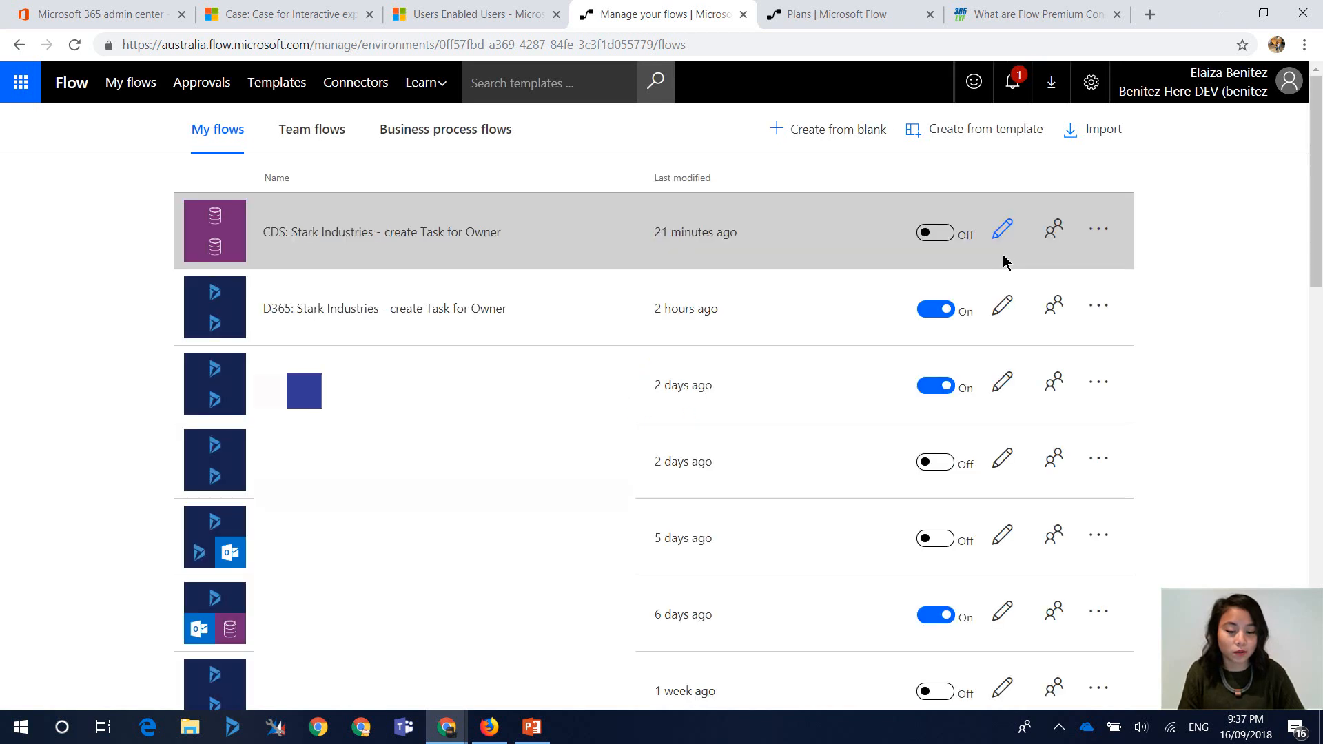
left_click(937, 308)
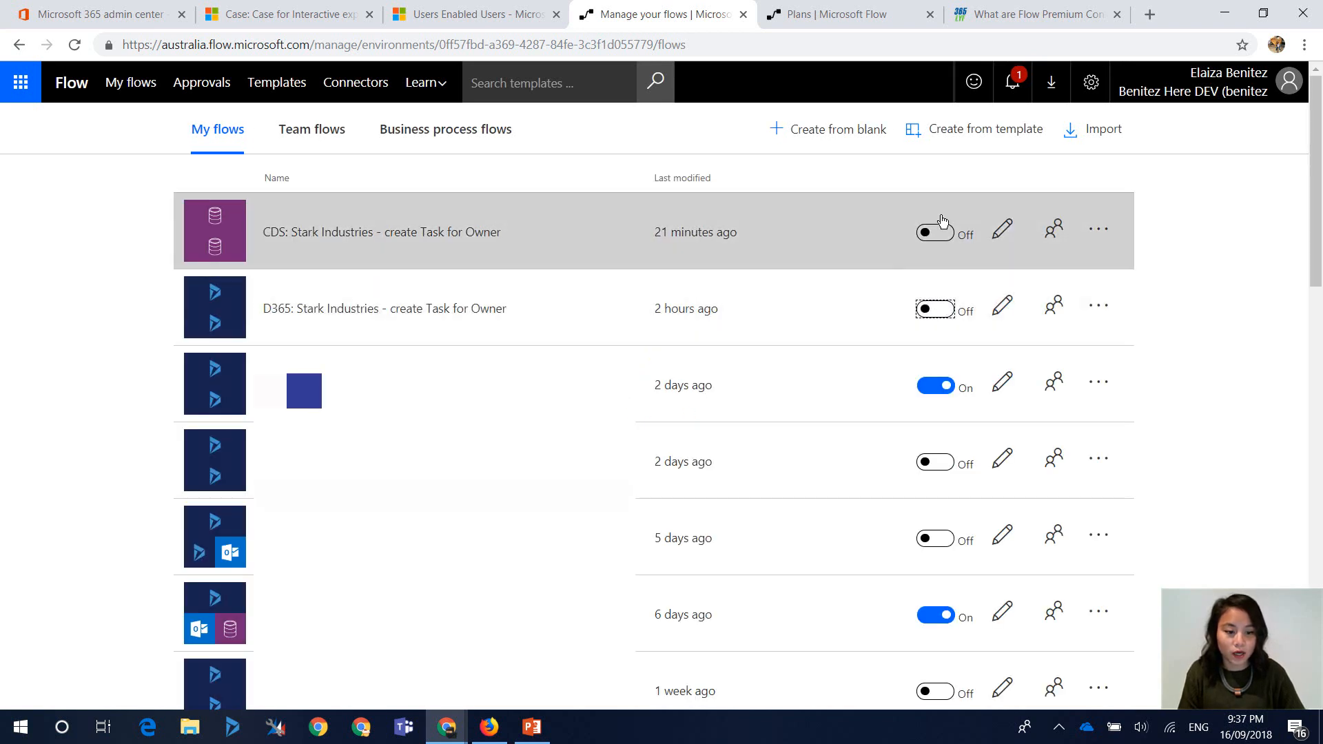
left_click(941, 229)
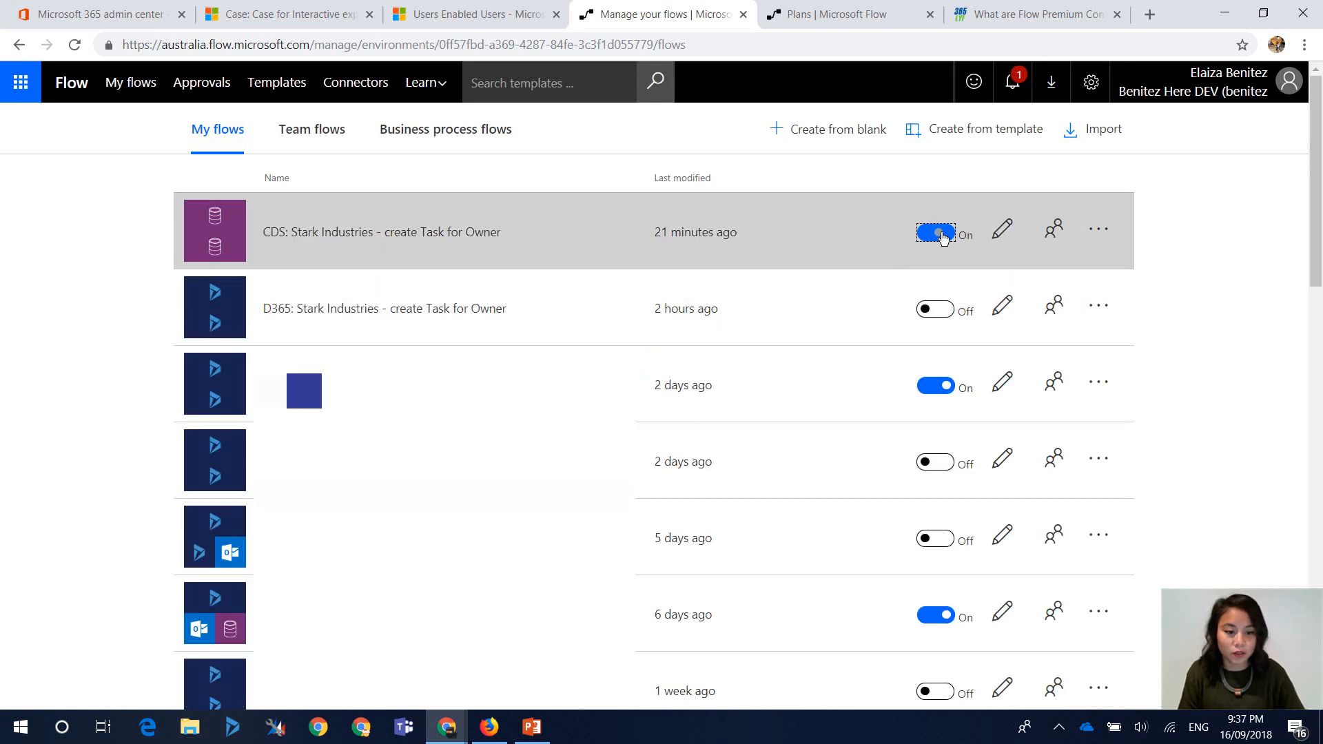
Edit the CDS Stark Industries flow, set the scope of its record-created trigger to User, and save the flow.
left_click(1003, 232)
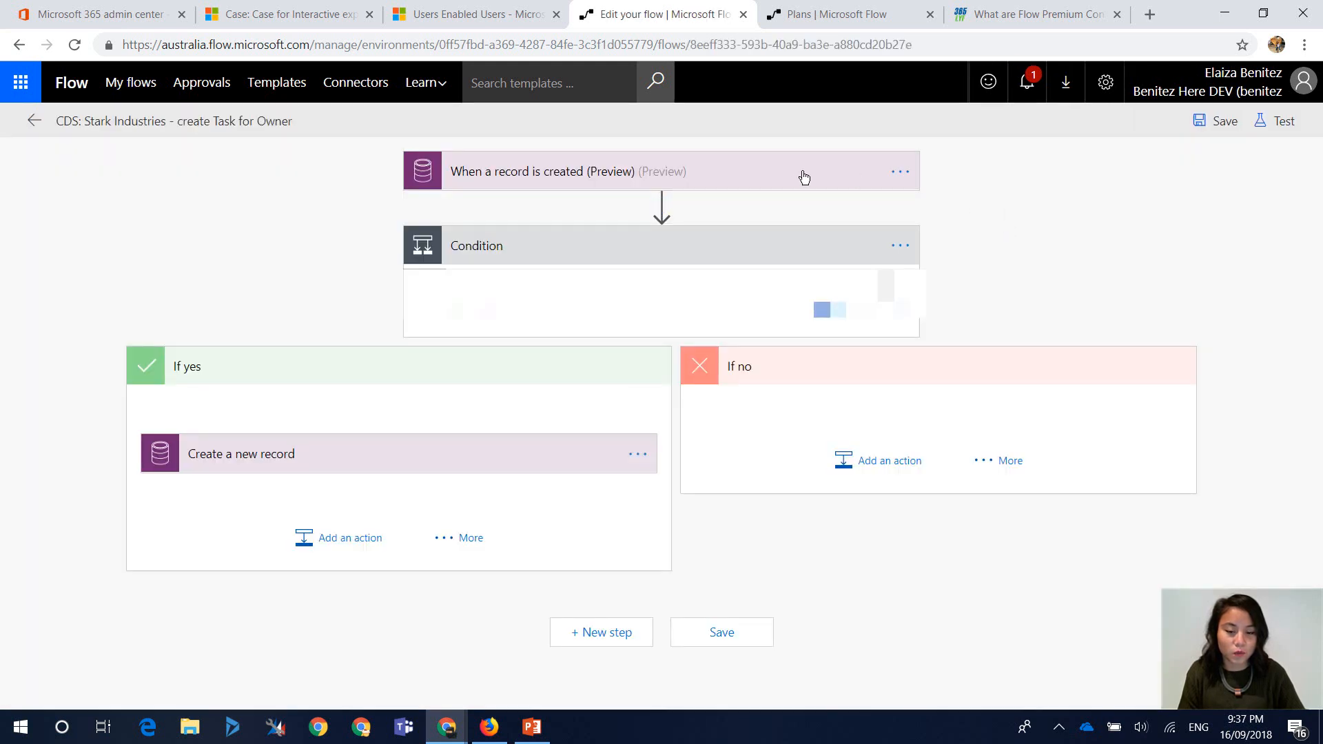
left_click(496, 177)
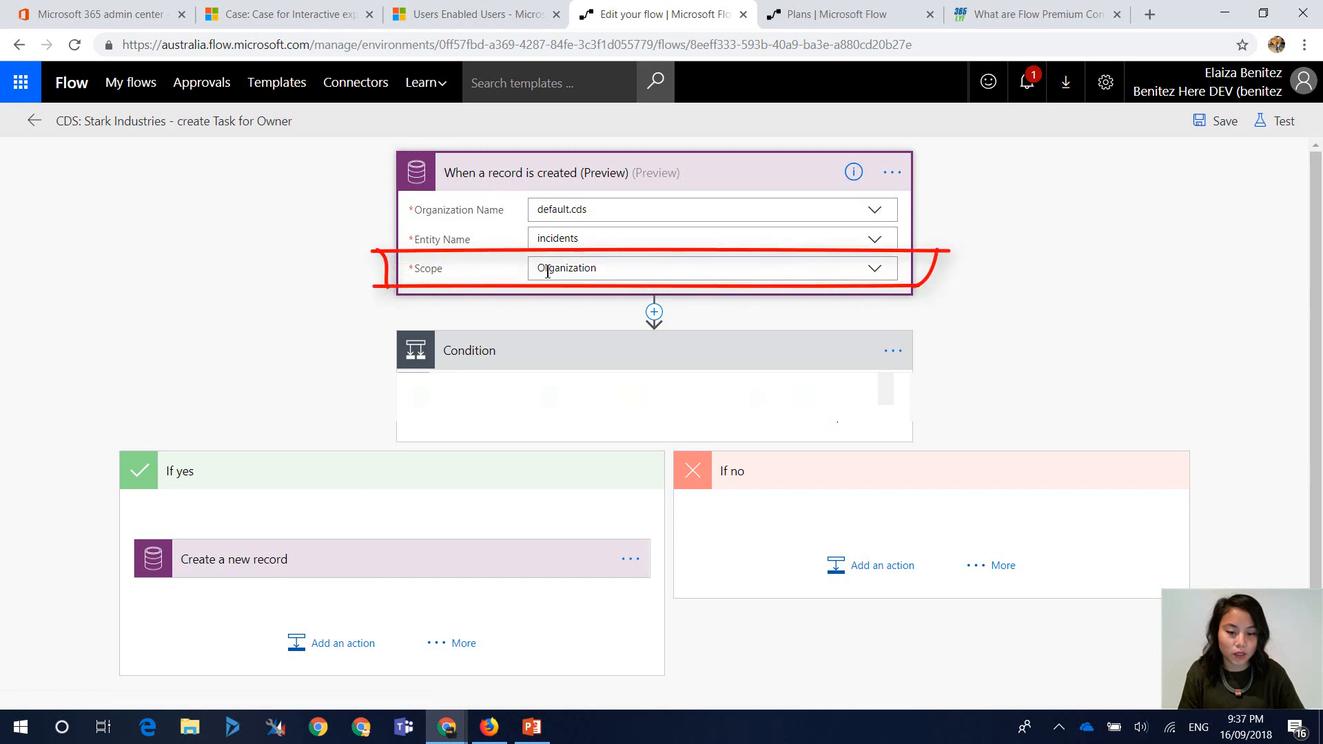
left_click(874, 270)
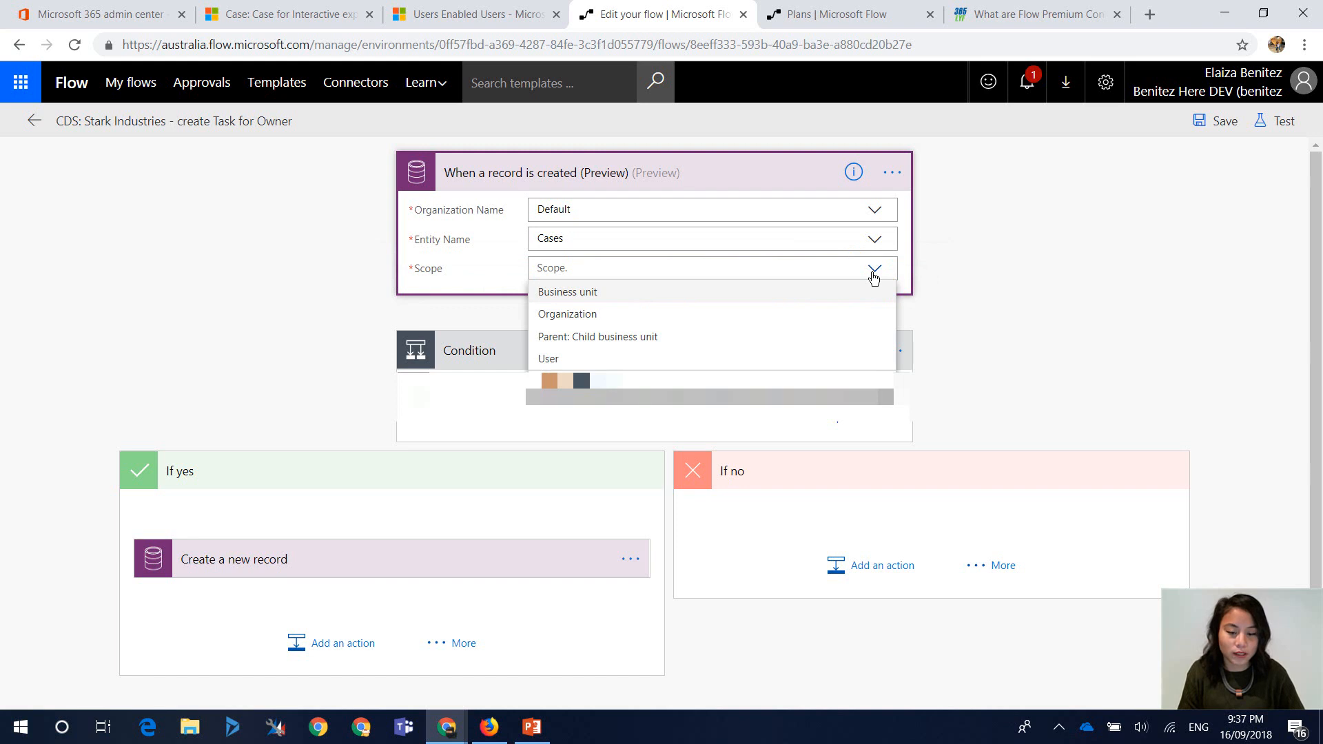
left_click(559, 361)
left_click(1203, 128)
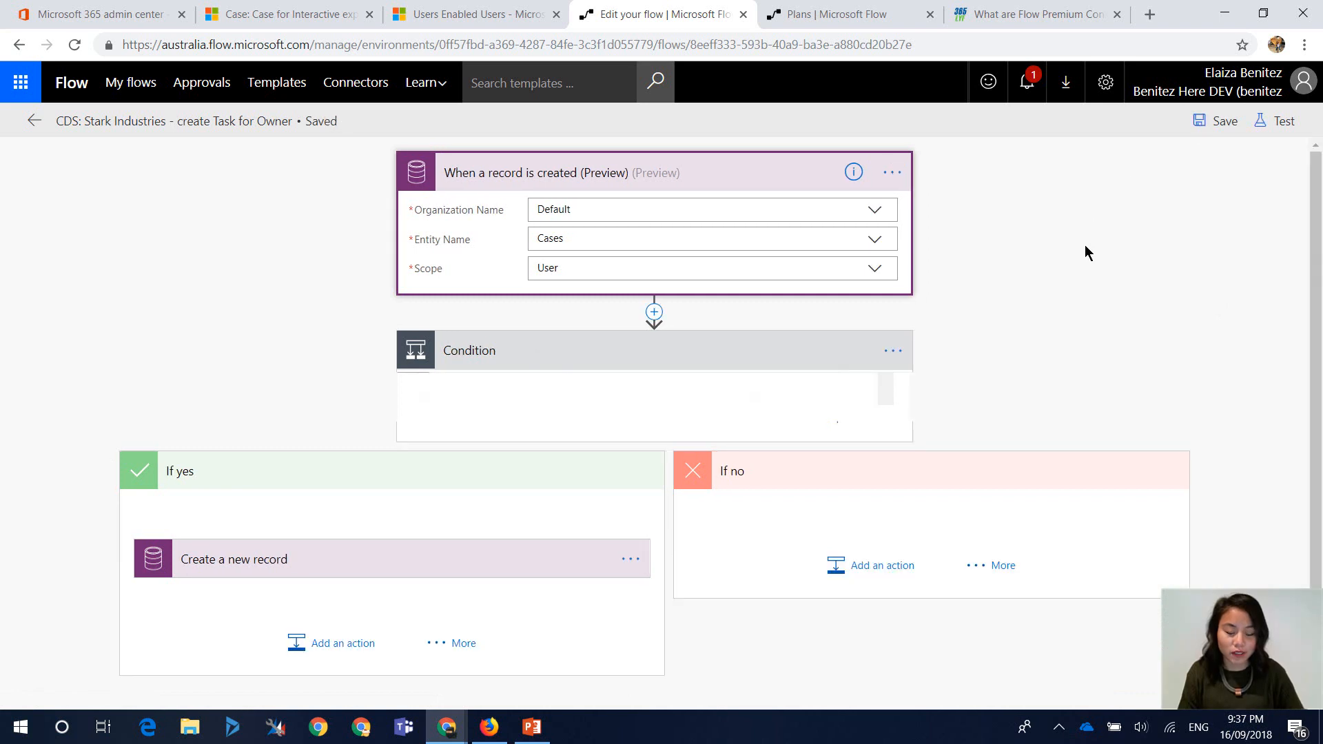
In the first user's Dynamics 365 tab, start a new case titled "CDS:" plus that user's first name and "- User".
left_click(292, 15)
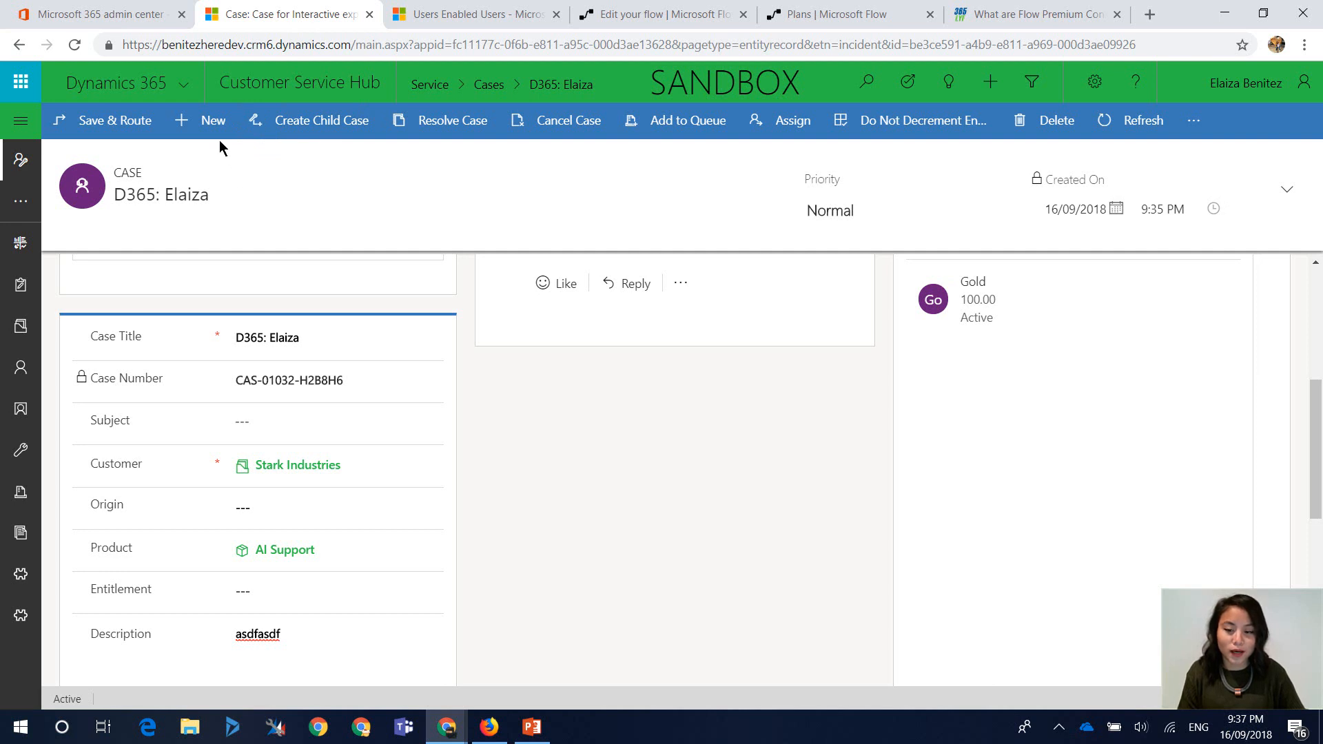
left_click(208, 120)
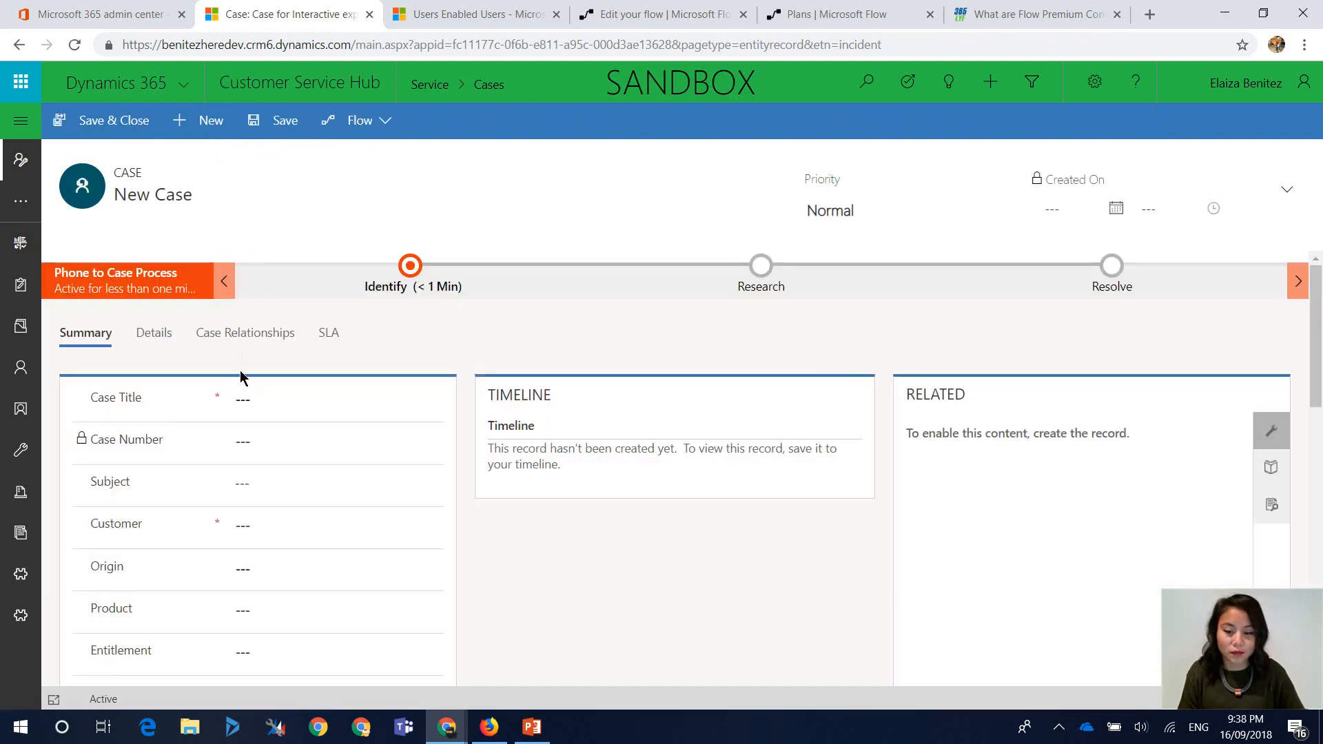
left_click(268, 395)
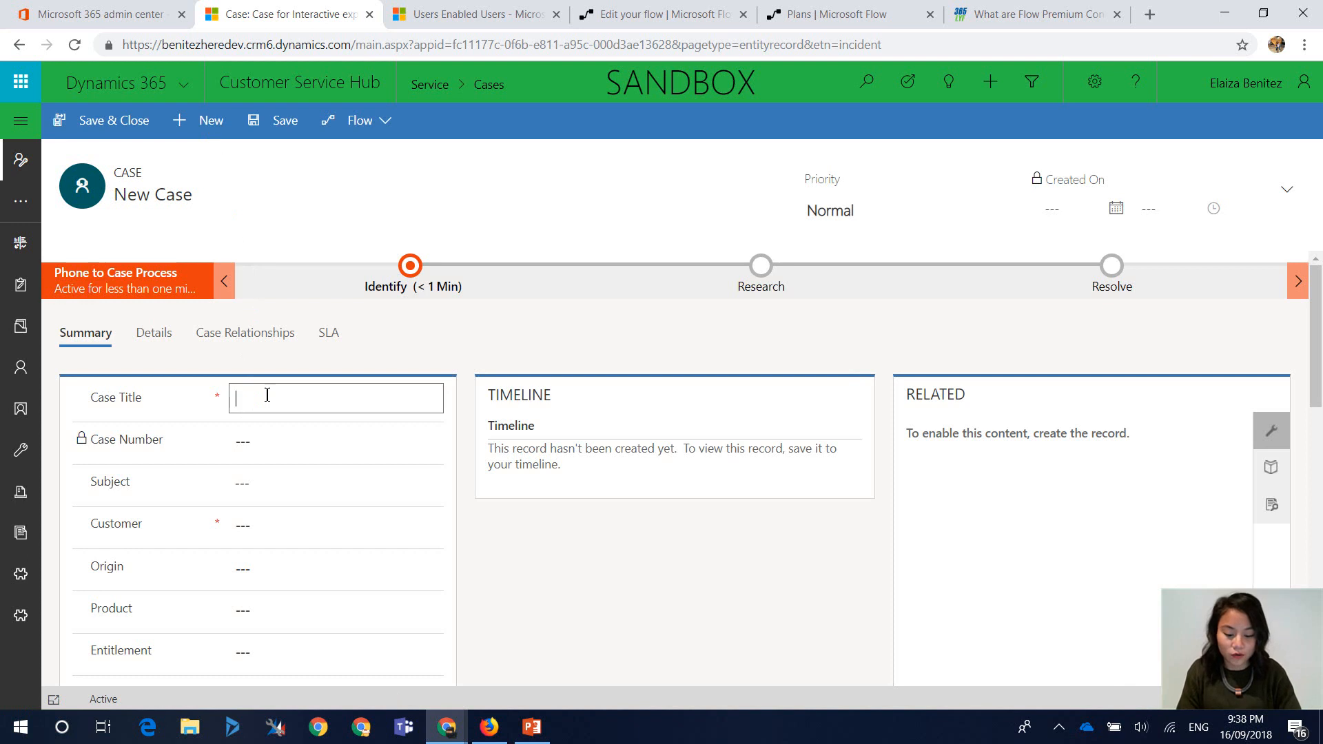
type("CDS:")
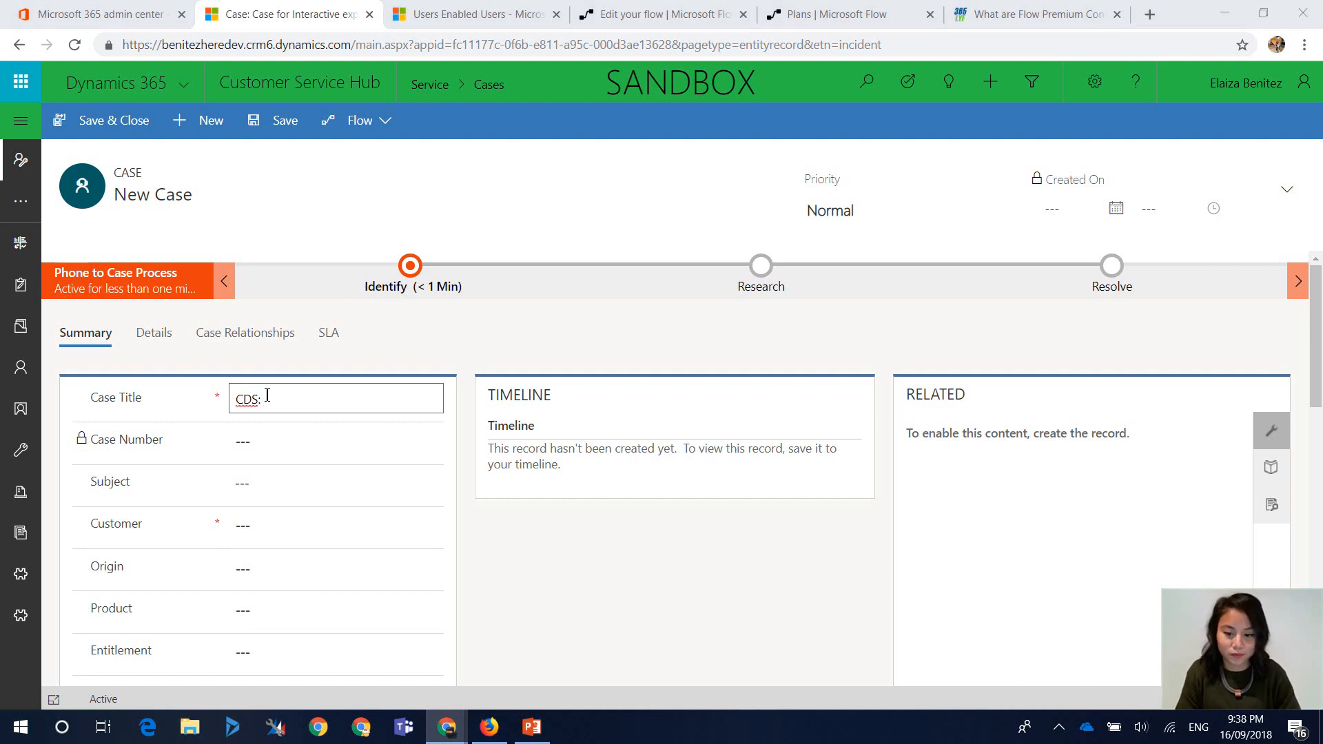
left_click(268, 396)
type("Elaiza - User")
Choose Stark Industries as the new CDS case's customer and AI Support as its product, and save the record.
left_click(286, 524)
left_click(323, 570)
scroll(323, 571, "down", 2)
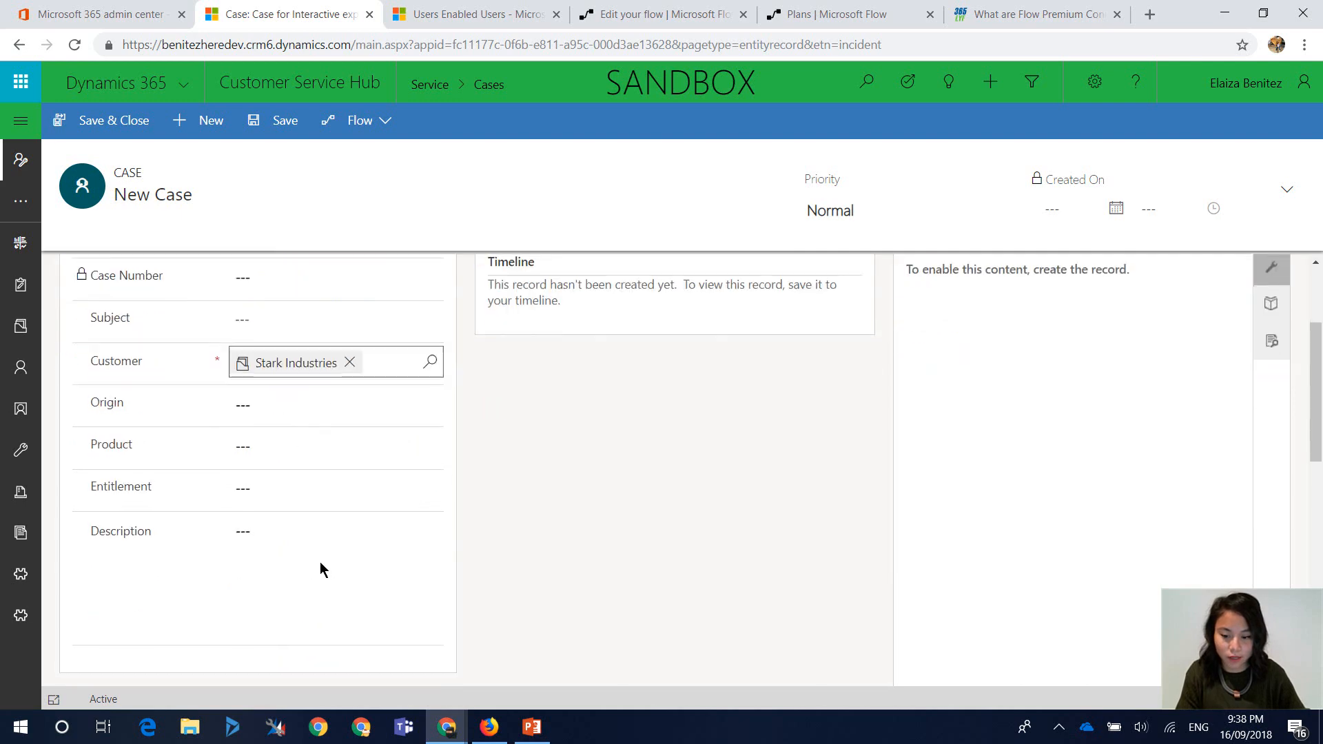
left_click(312, 446)
left_click(314, 473)
key("ctrl+s")
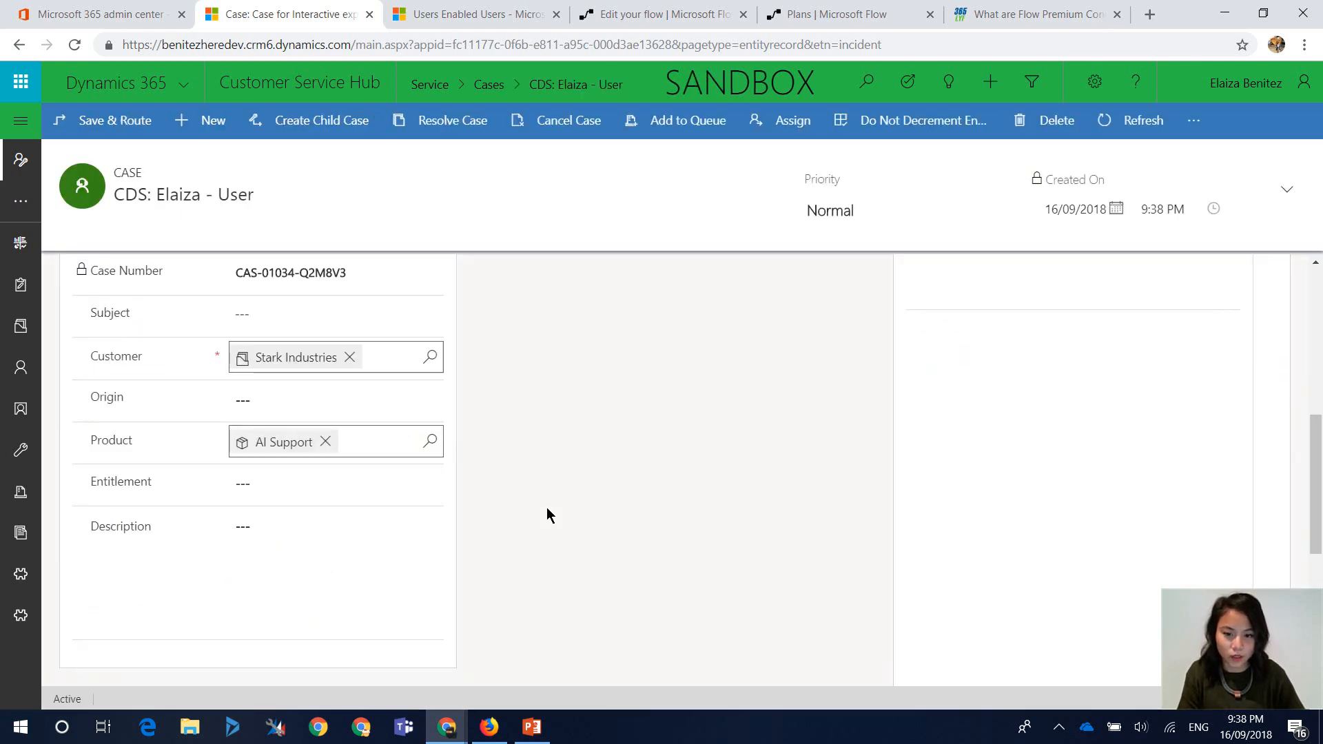
Check the run history on the CDS flow's details page and refresh the case and task results in both Advanced Find windows.
left_click(648, 14)
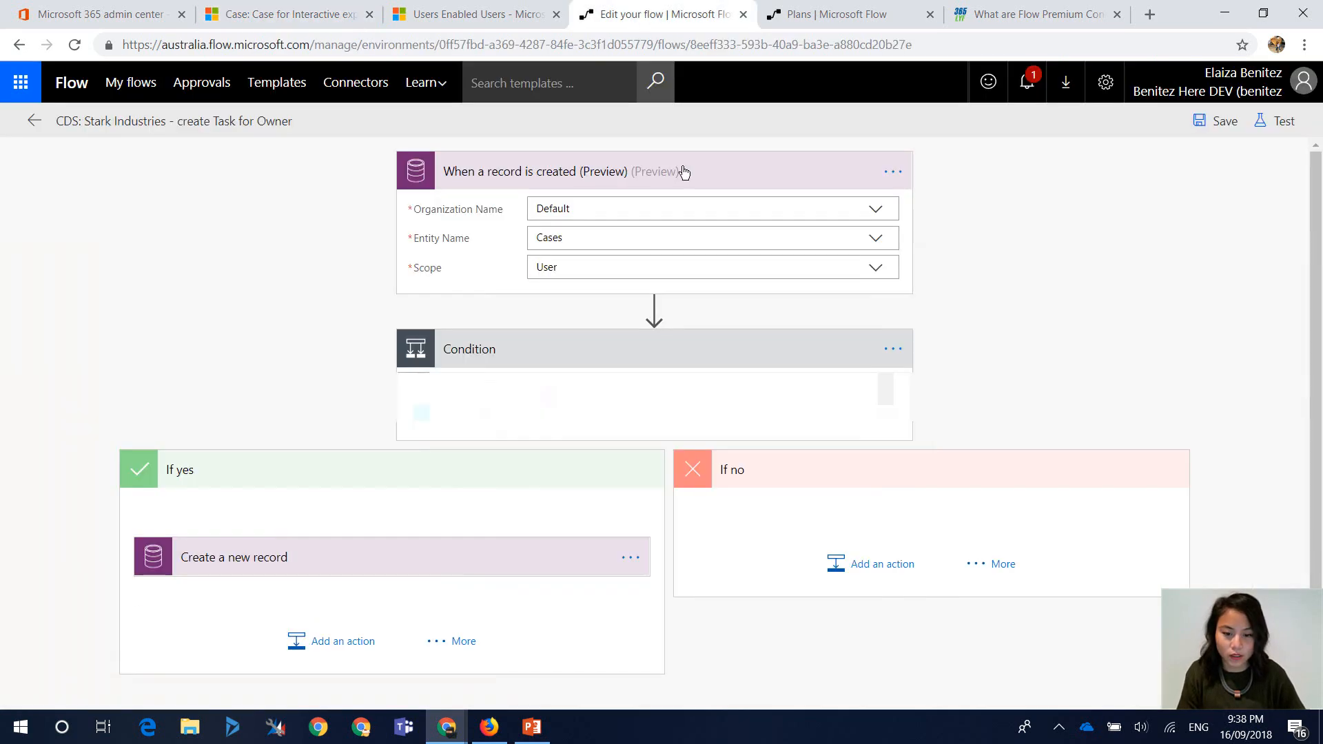
left_click(31, 121)
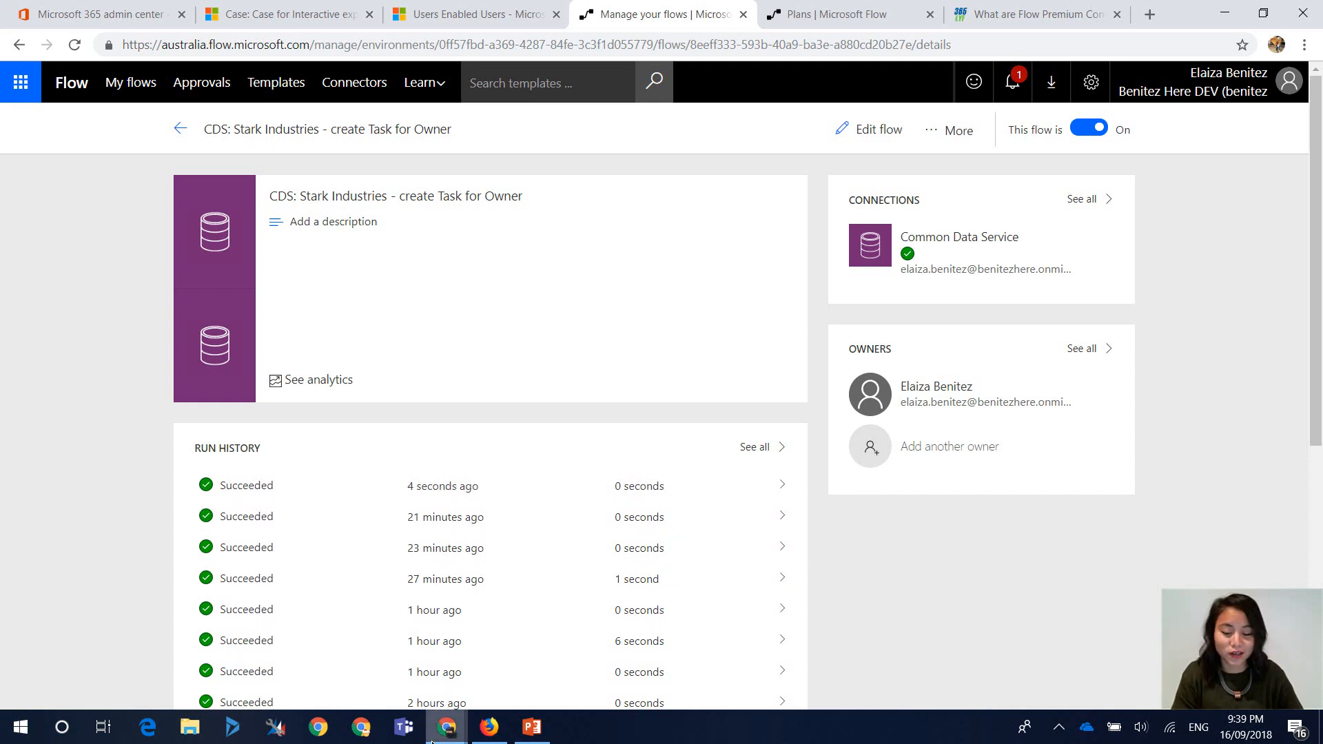
mouse_move(438, 739)
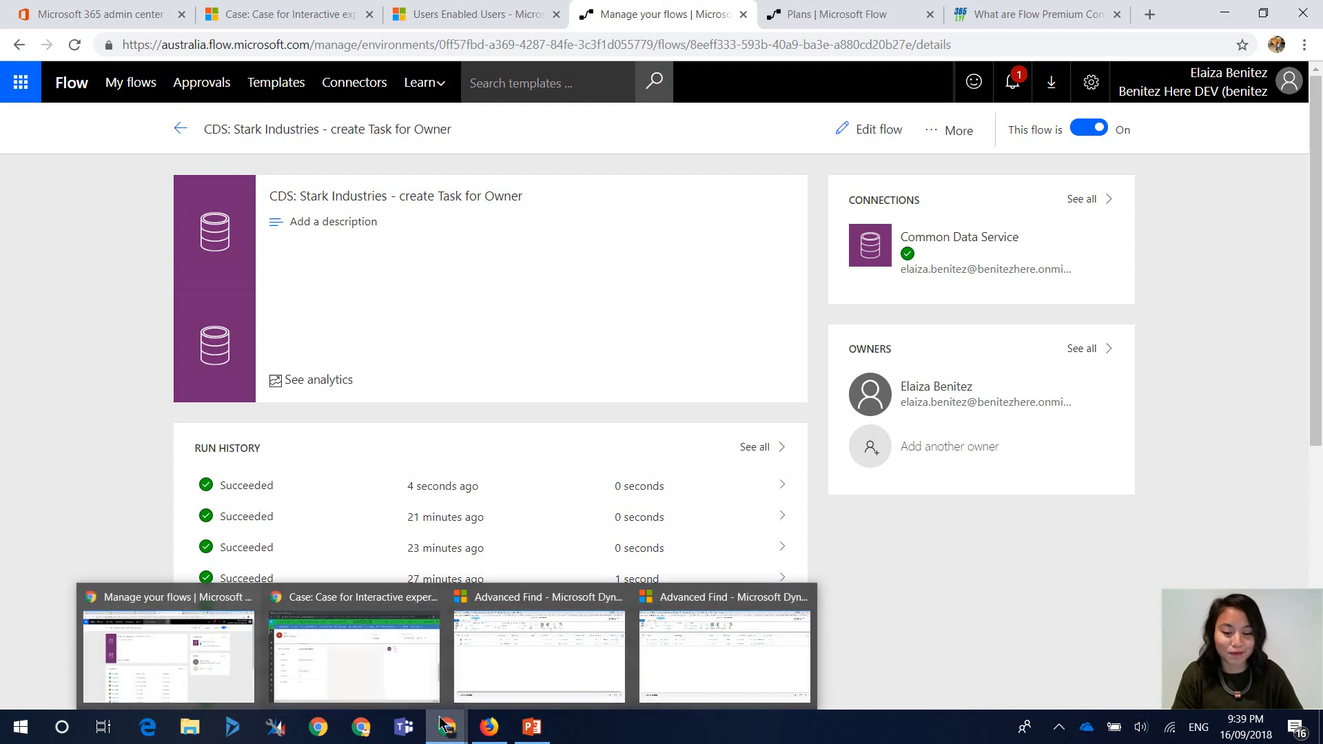
left_click(576, 658)
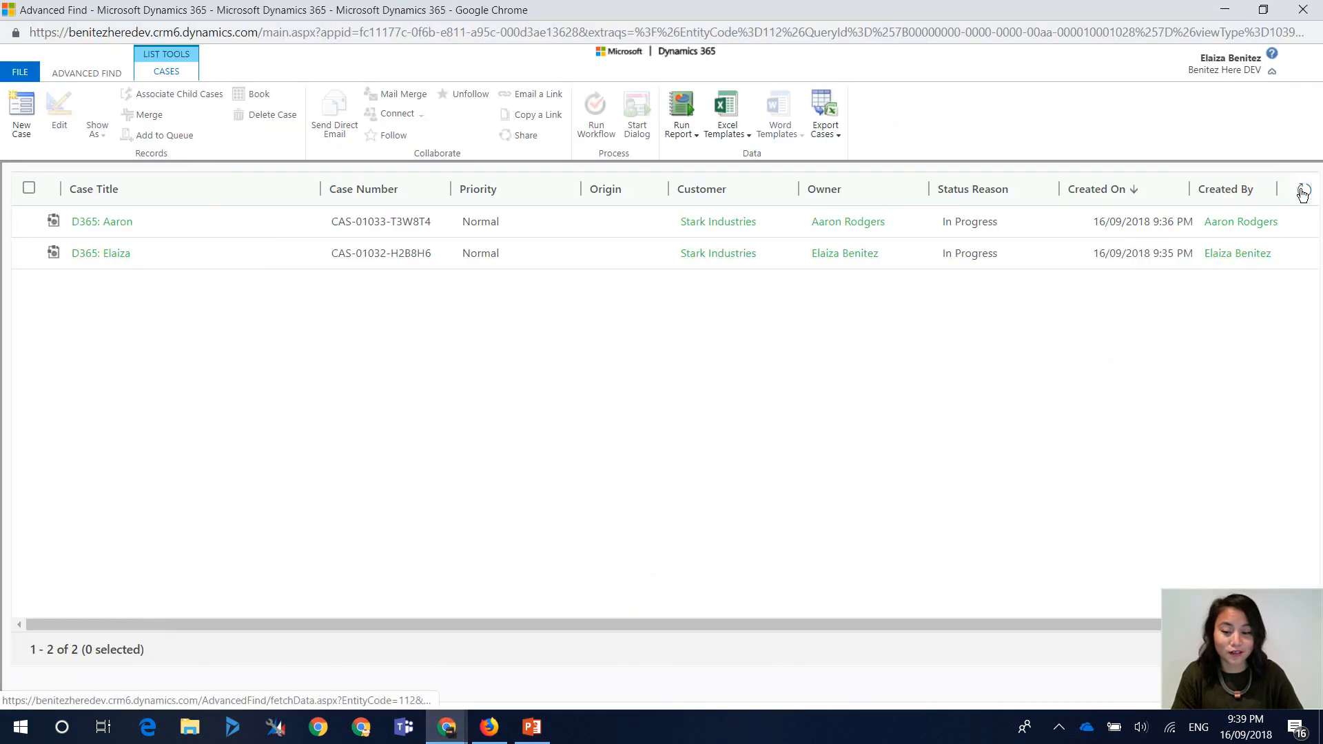
left_click(1304, 191)
mouse_move(439, 739)
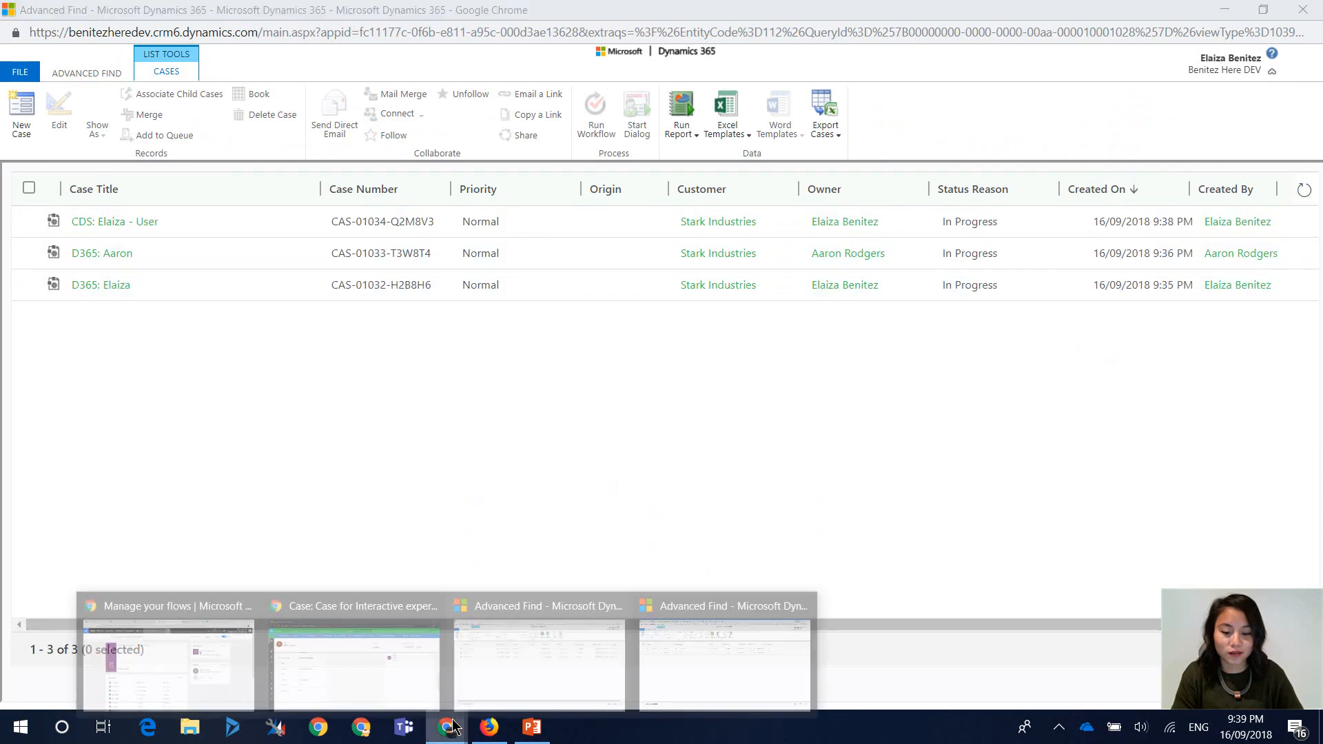
left_click(738, 648)
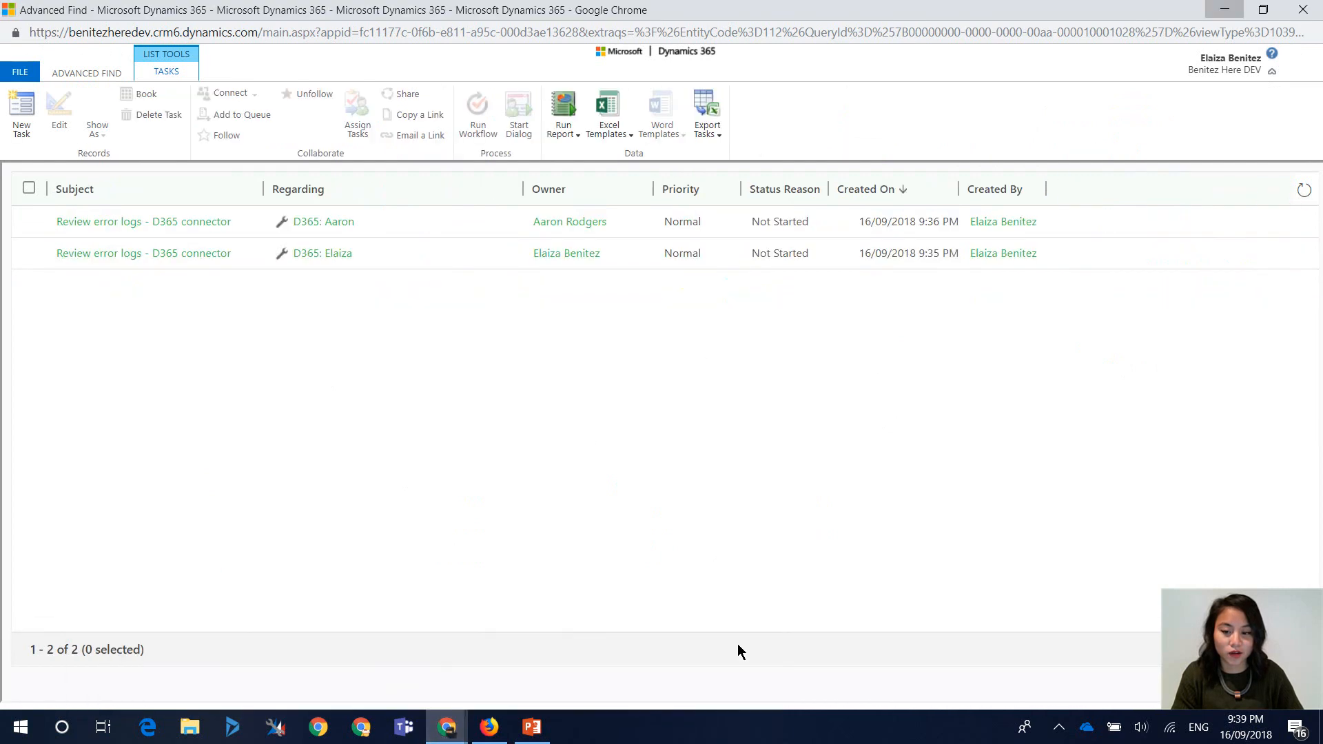
left_click(1304, 191)
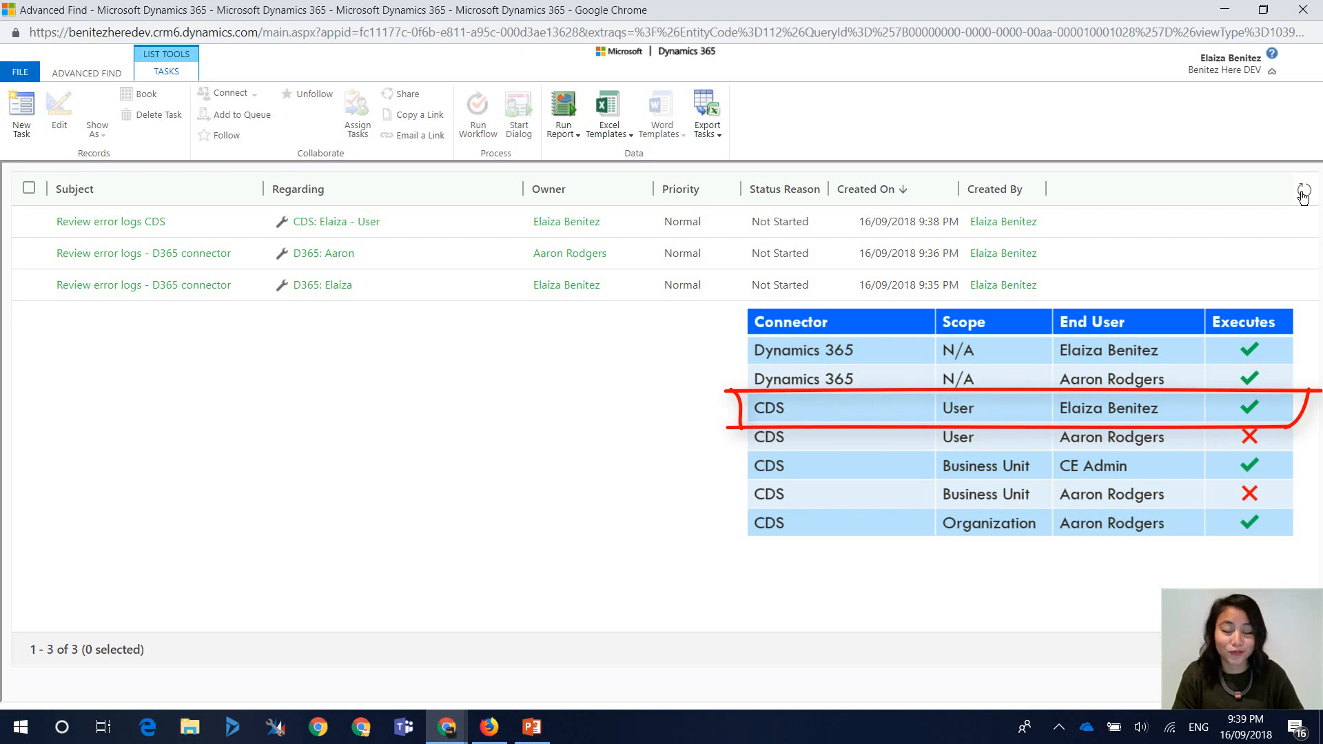
In the second user's Dynamics 365 window, start a new case titled "CDS:" plus that user's first name and "- User".
mouse_move(447, 727)
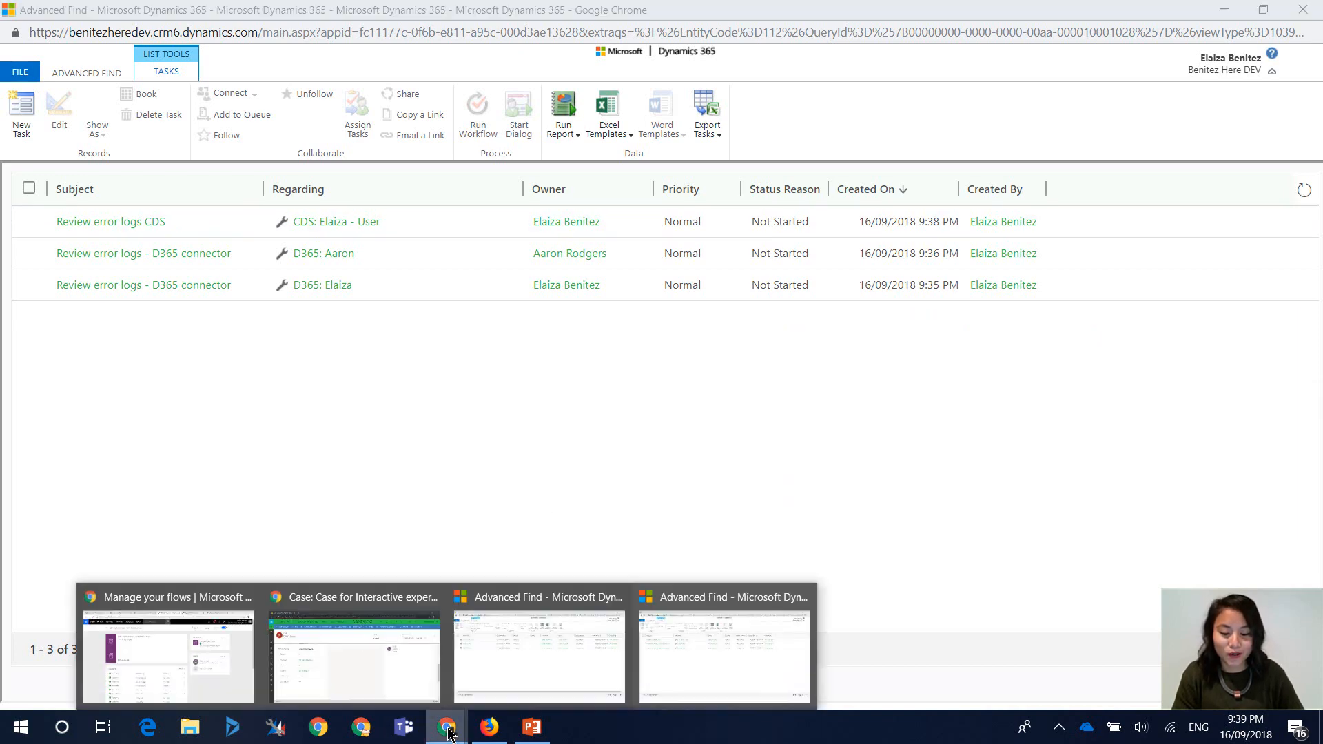
left_click(395, 637)
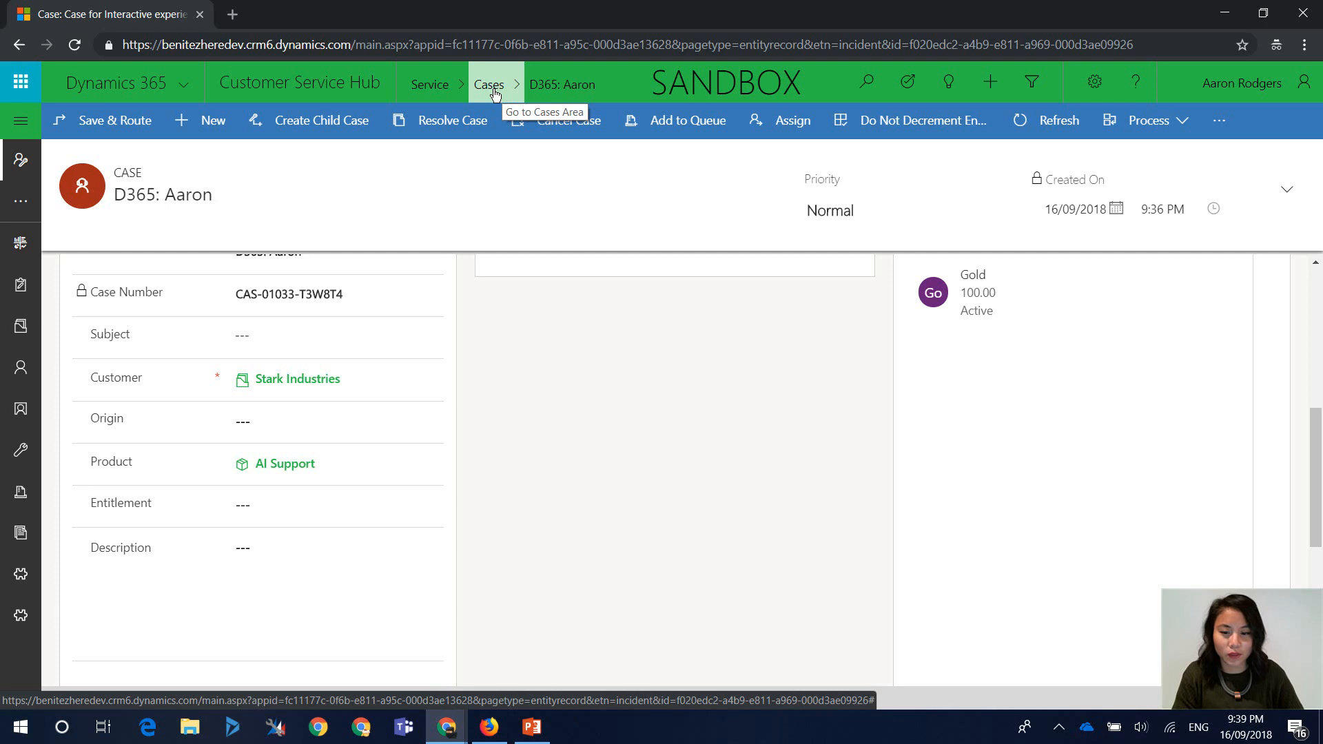
left_click(207, 128)
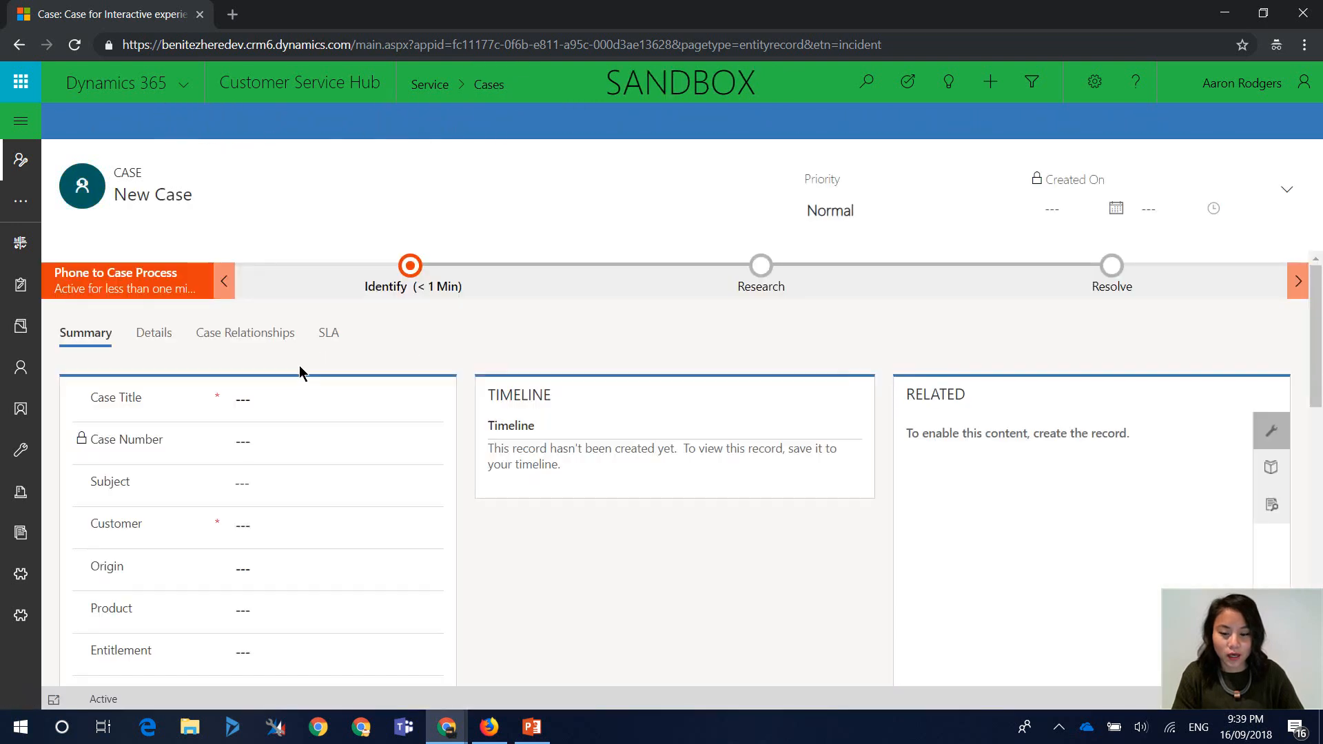
left_click(281, 400)
type("CDS")
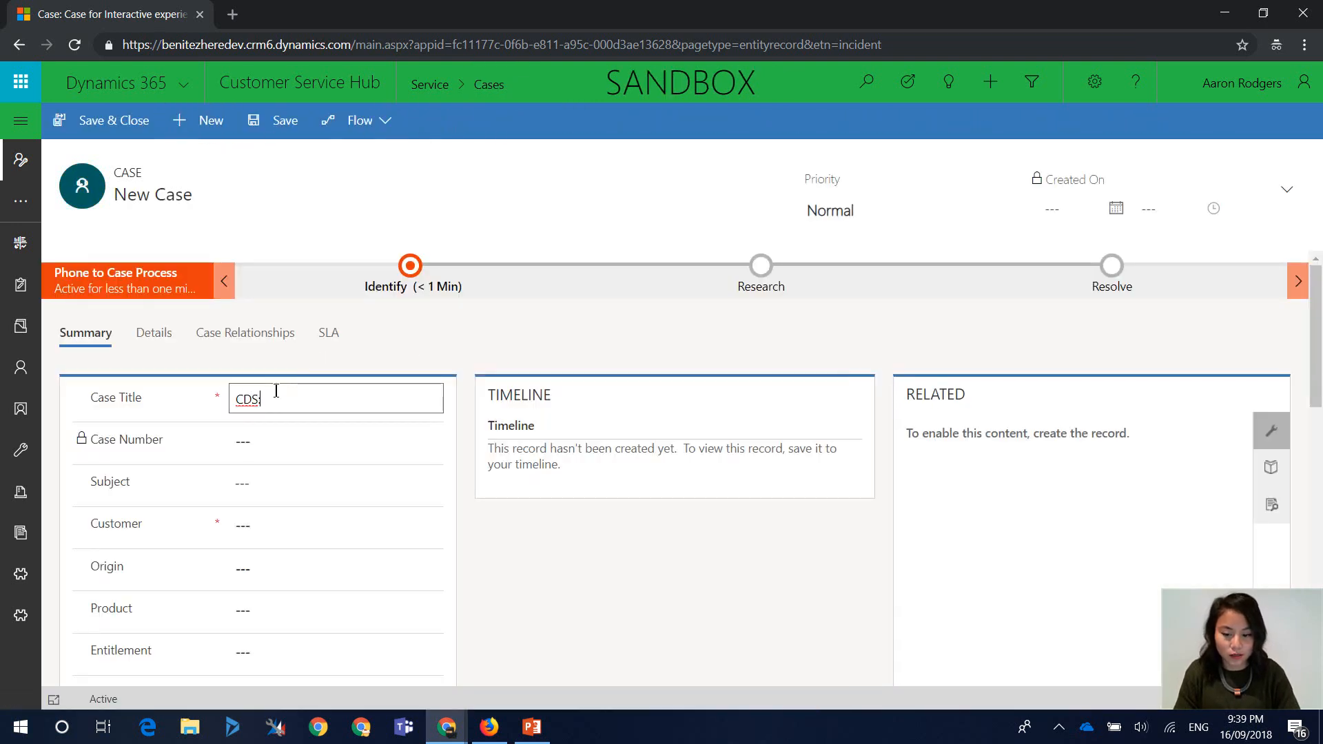
type(": Aaron - User")
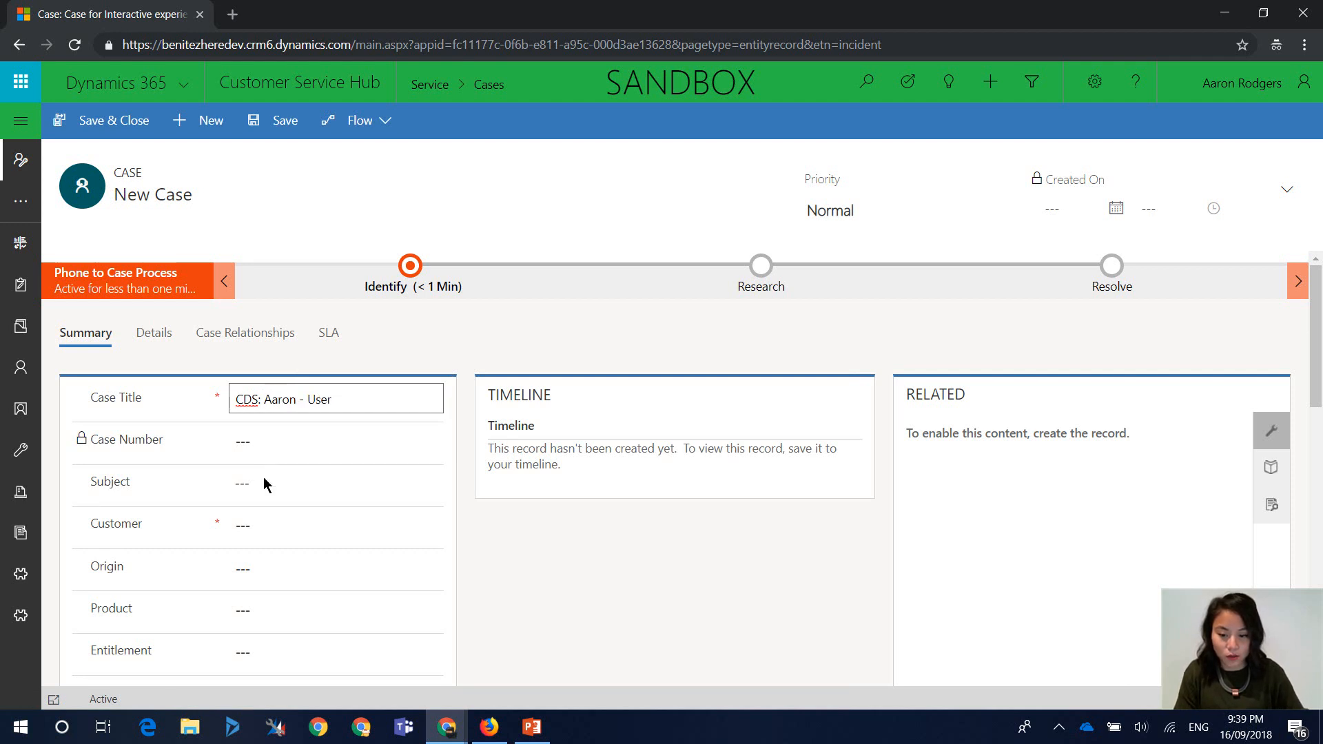
Set the second user's case to customer Stark Industries and product AI Support, save it, and minimize the window.
left_click(257, 518)
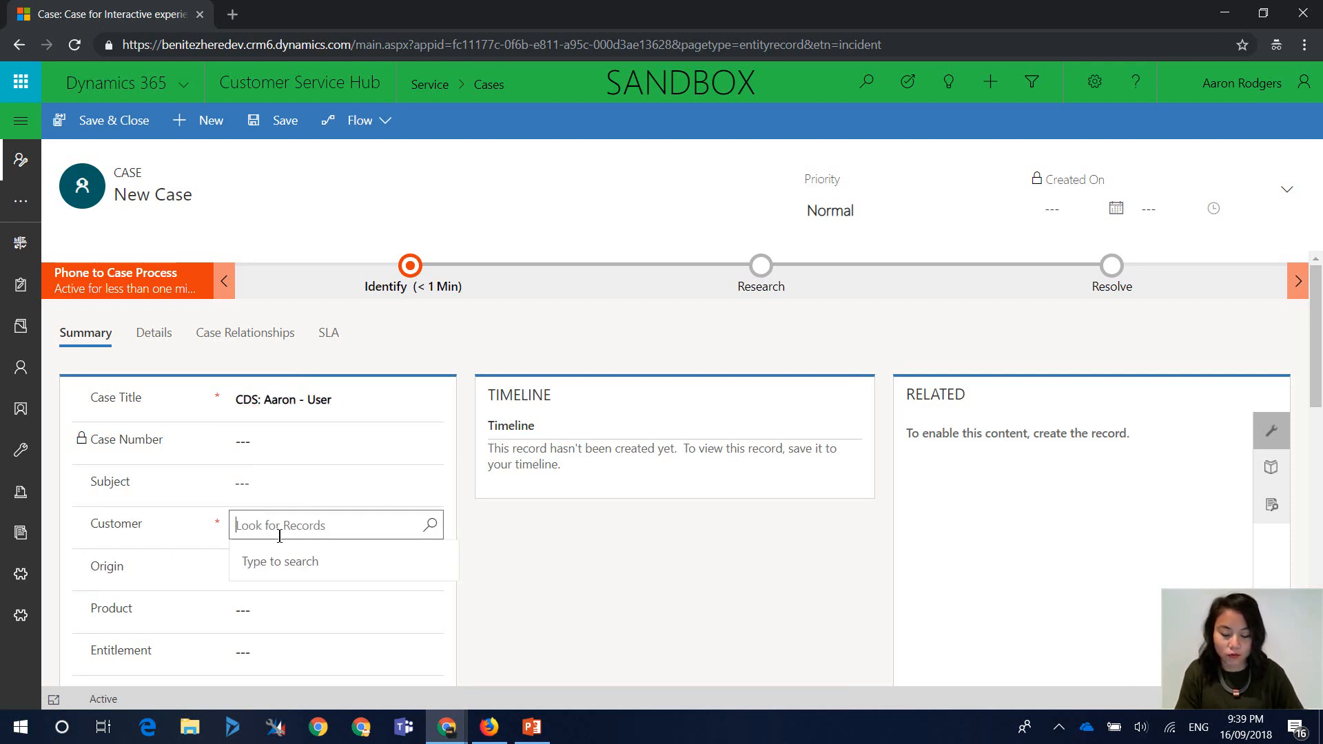
type("Star")
left_click(288, 595)
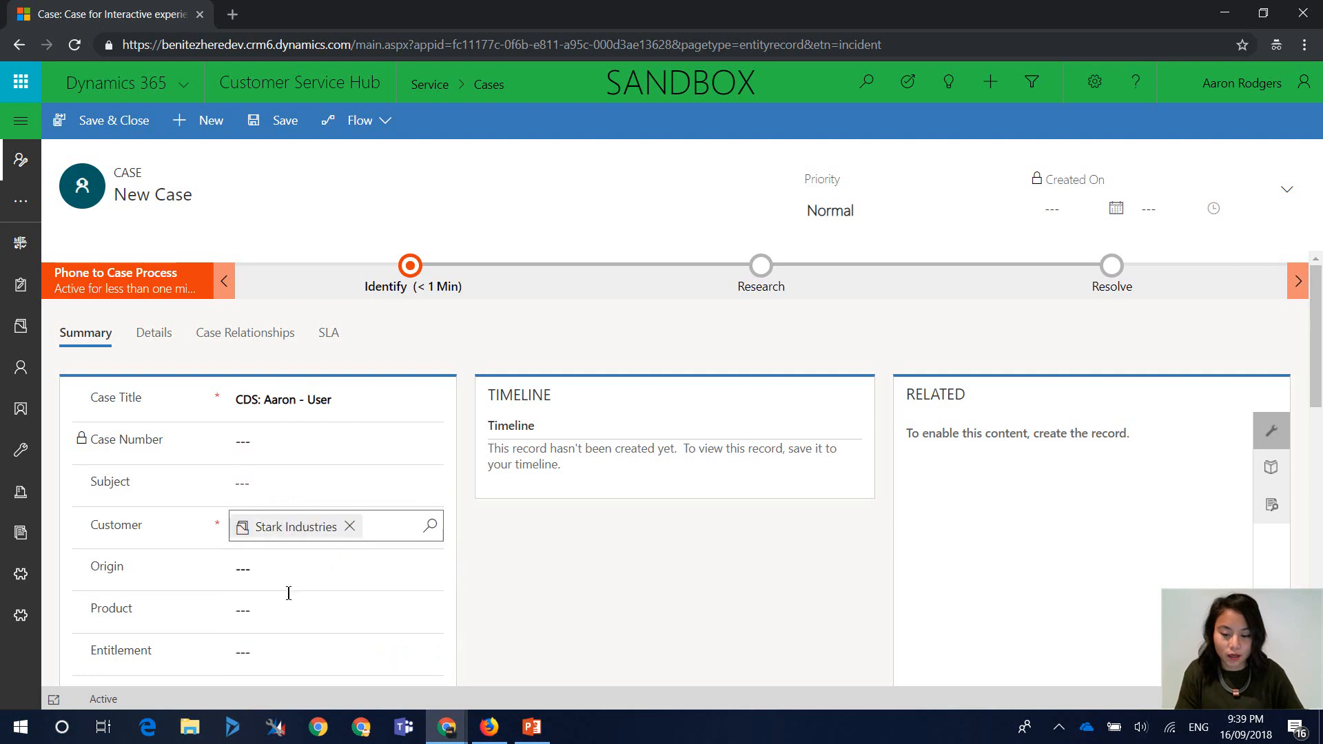
scroll(585, 586, "down", 5)
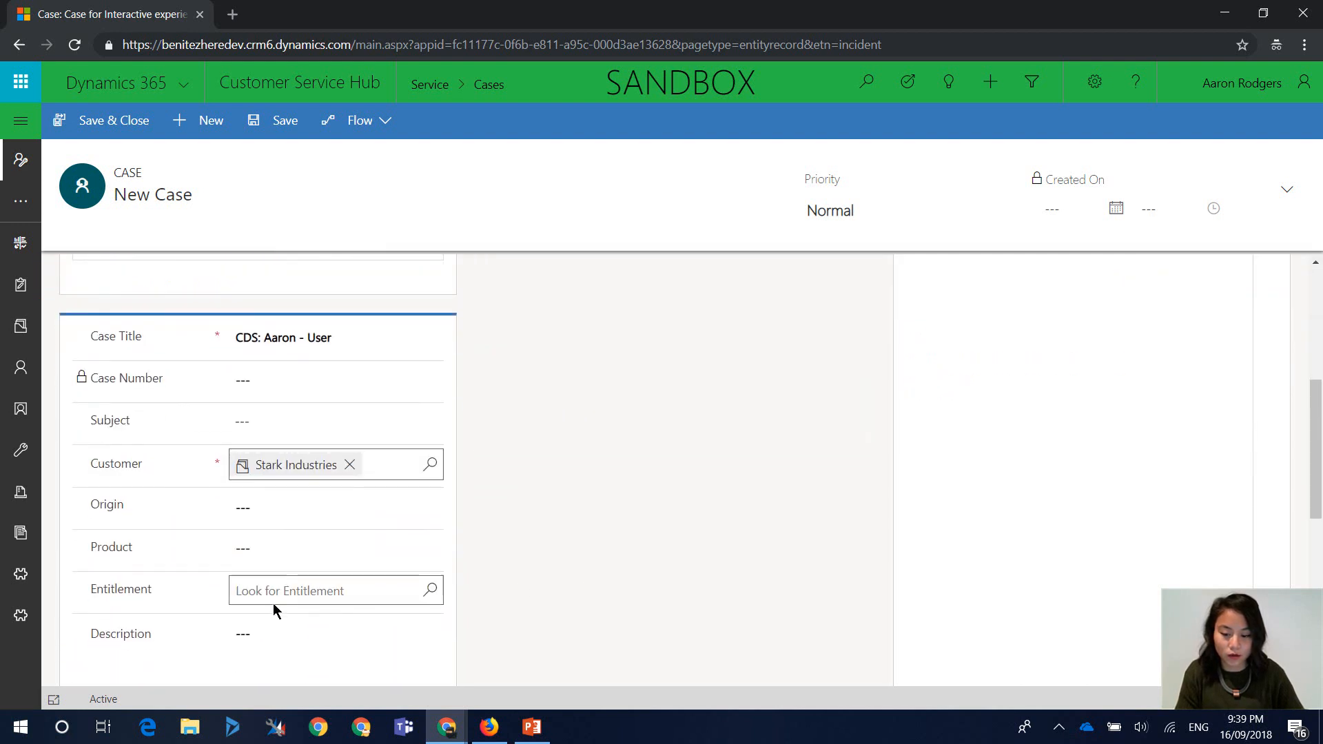
left_click(295, 547)
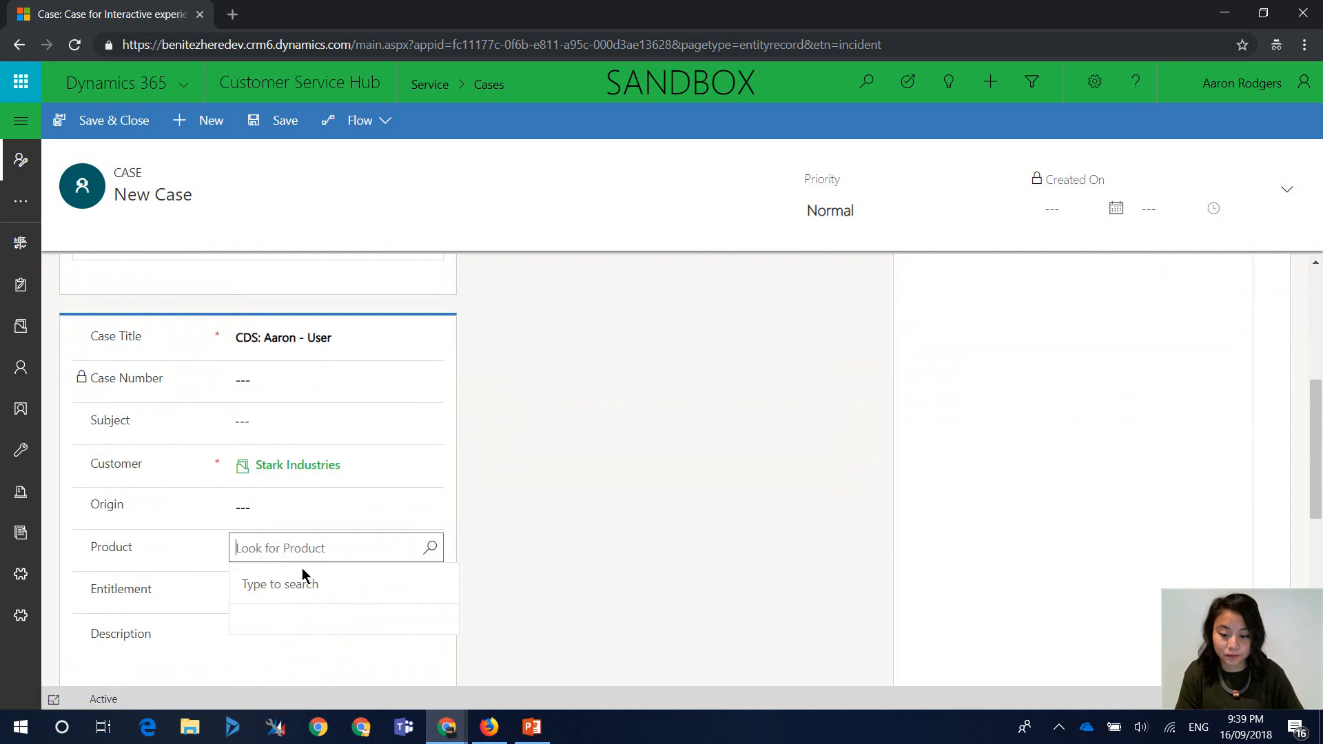
type("Al")
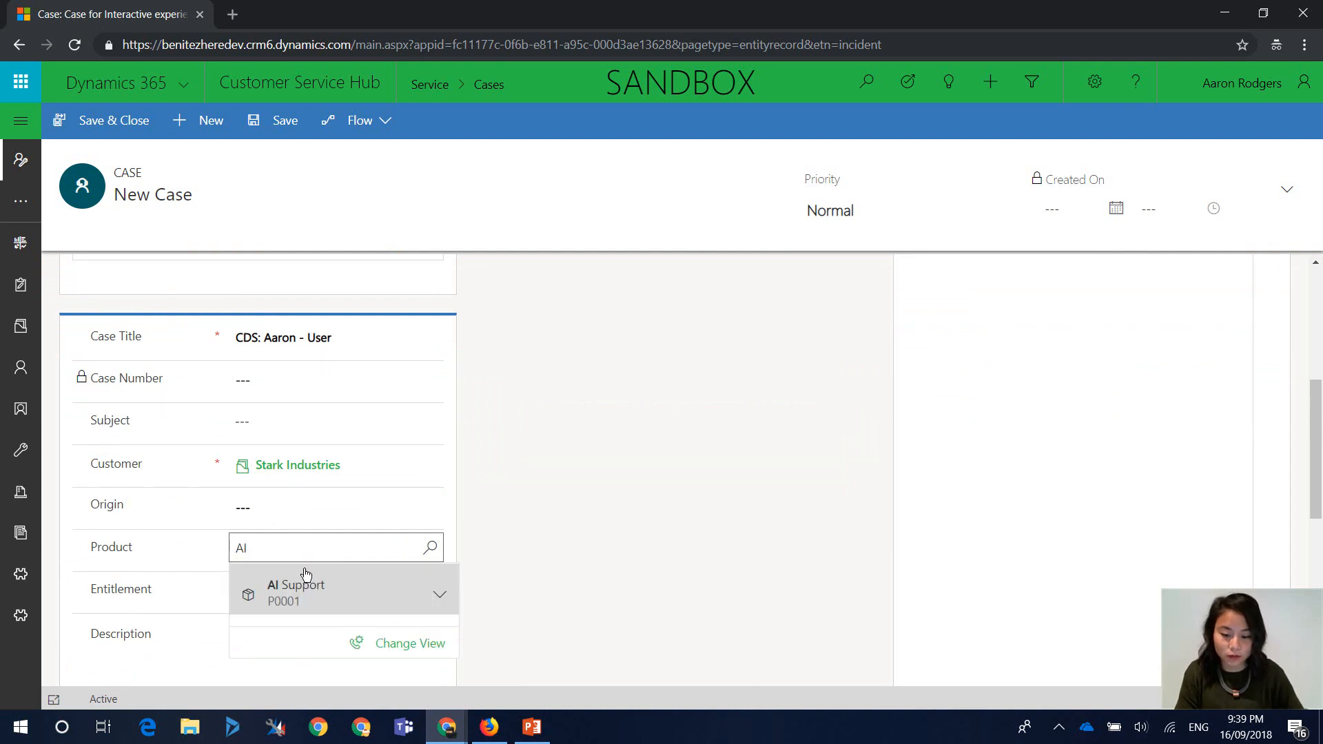
left_click(315, 588)
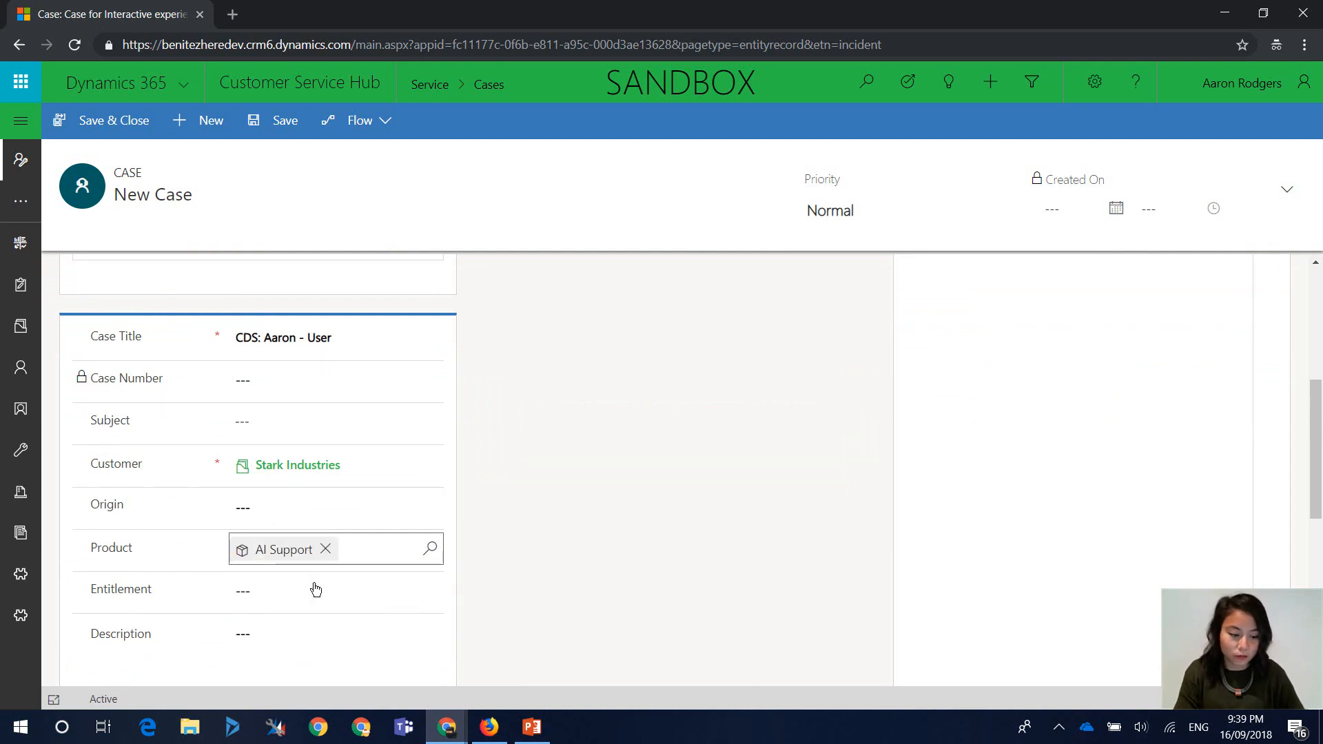
key("ctrl+s")
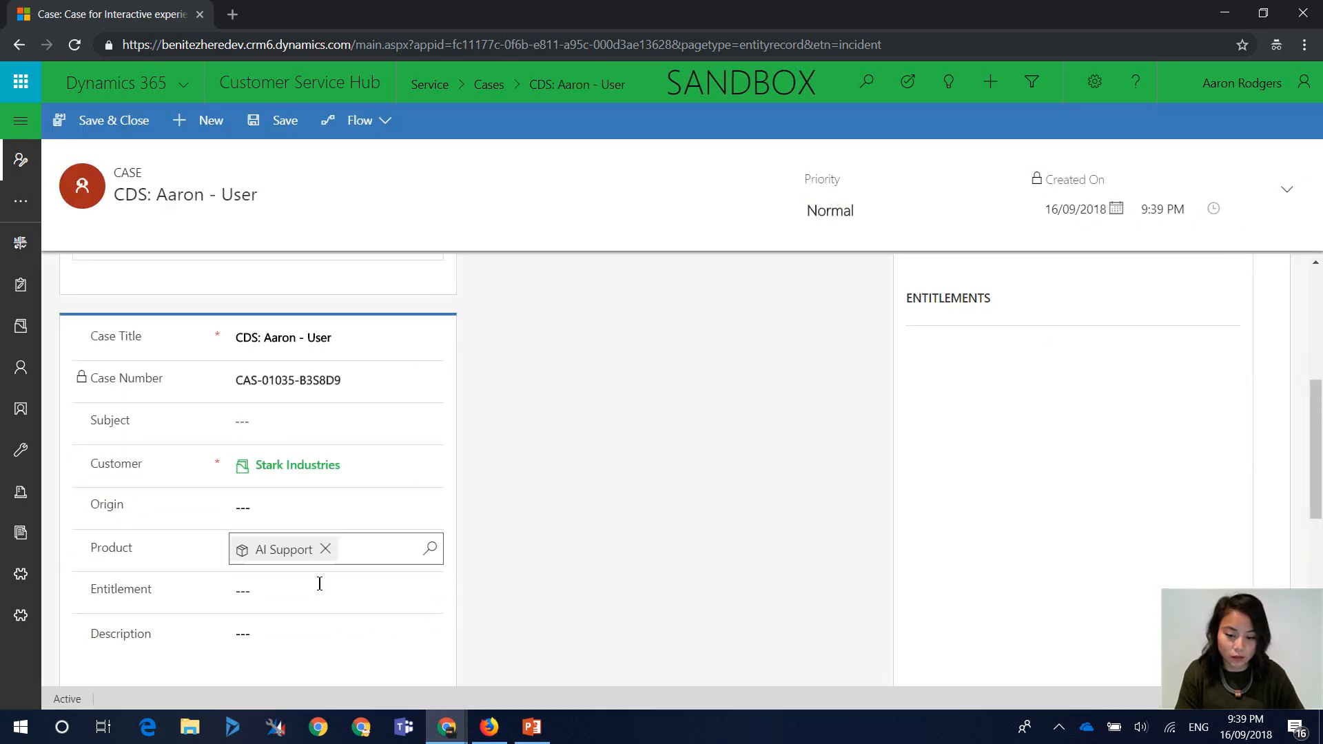
left_click(1227, 9)
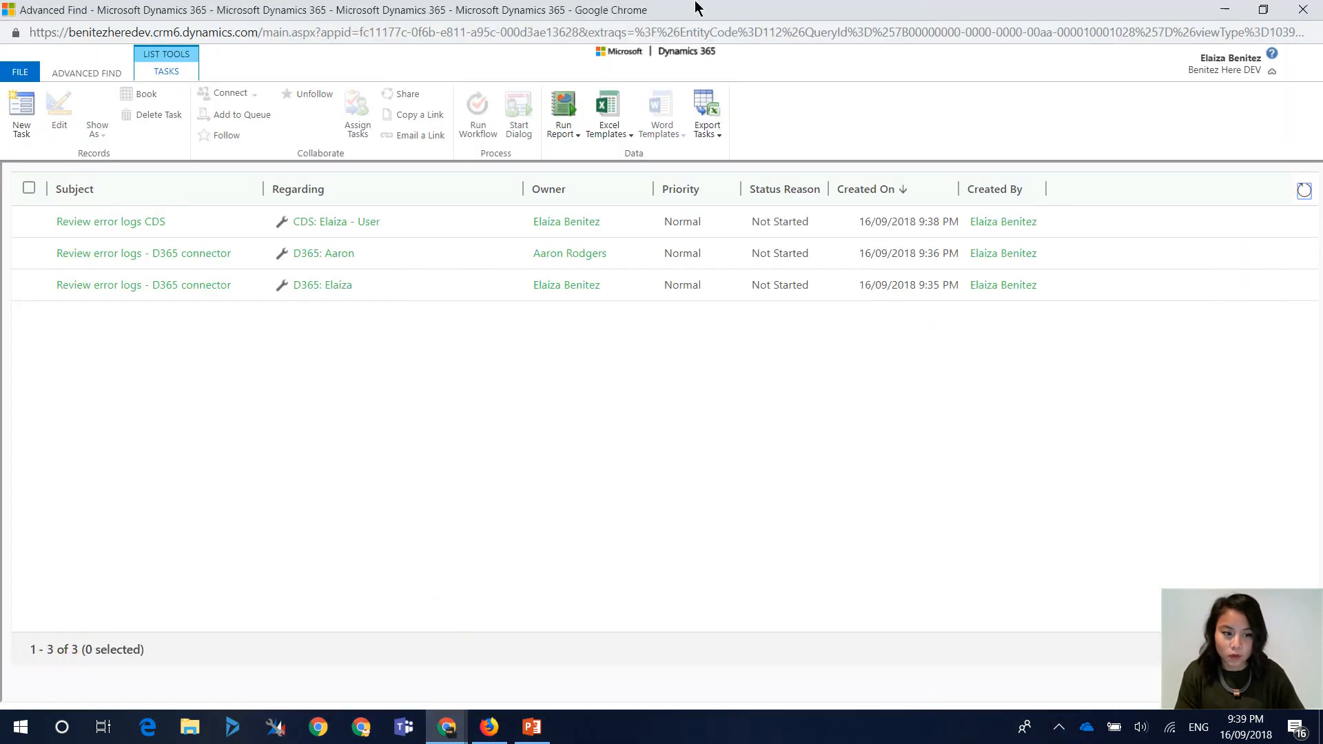
Return to the CDS Stark Industries flow's details page and reload it to check the run history for the second user's case.
mouse_move(446, 727)
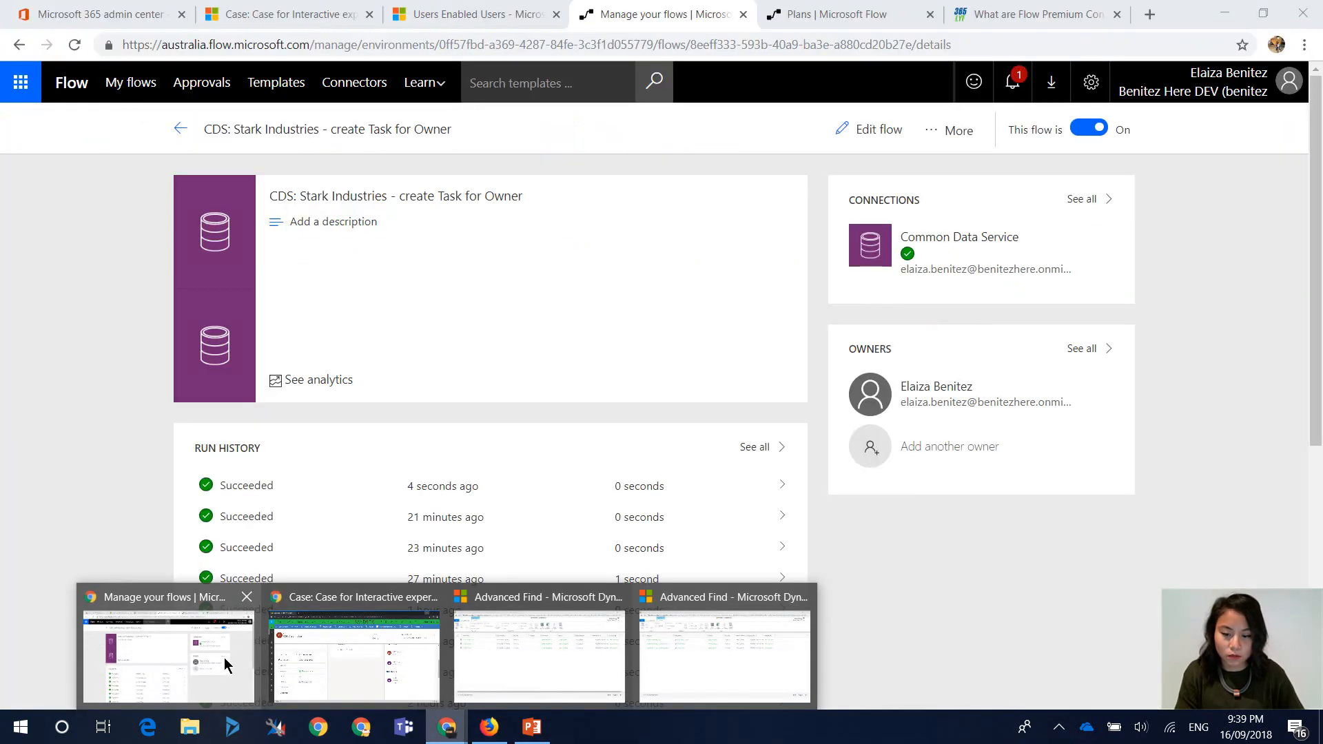
left_click(173, 648)
key("F5")
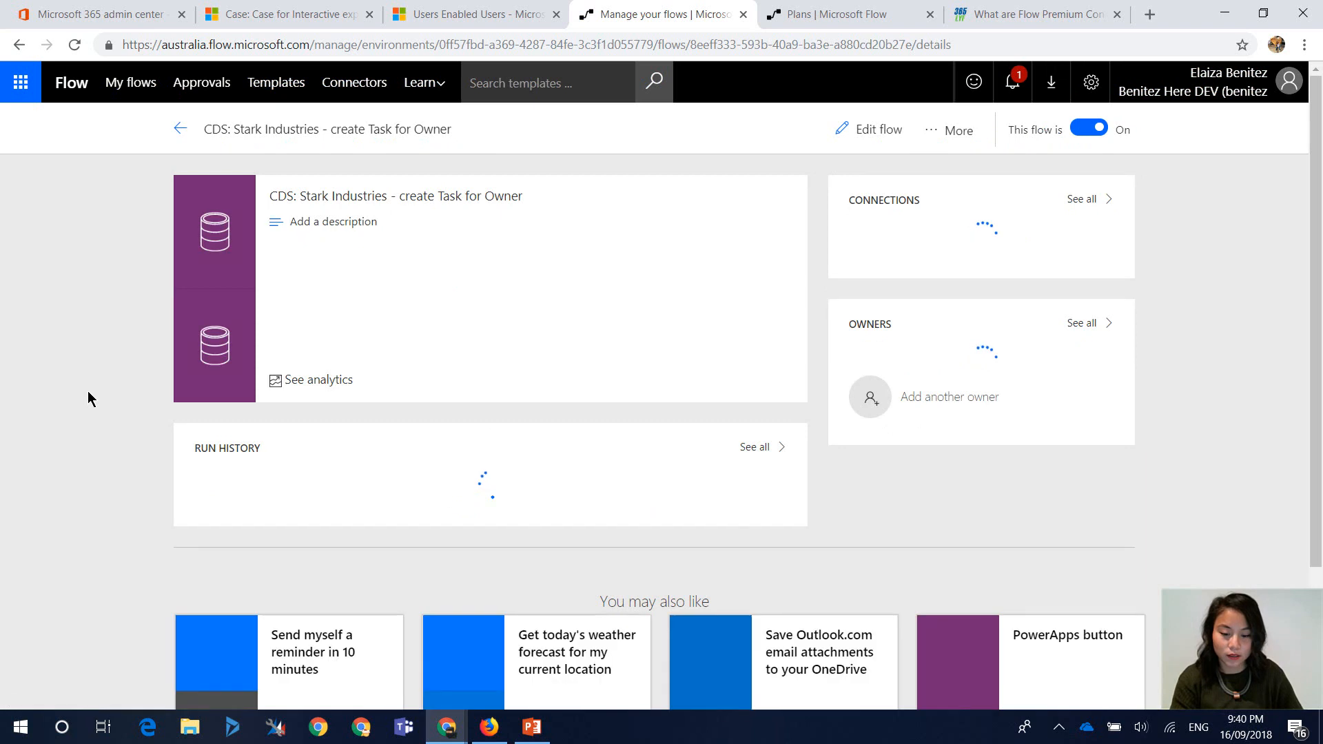
key("F5")
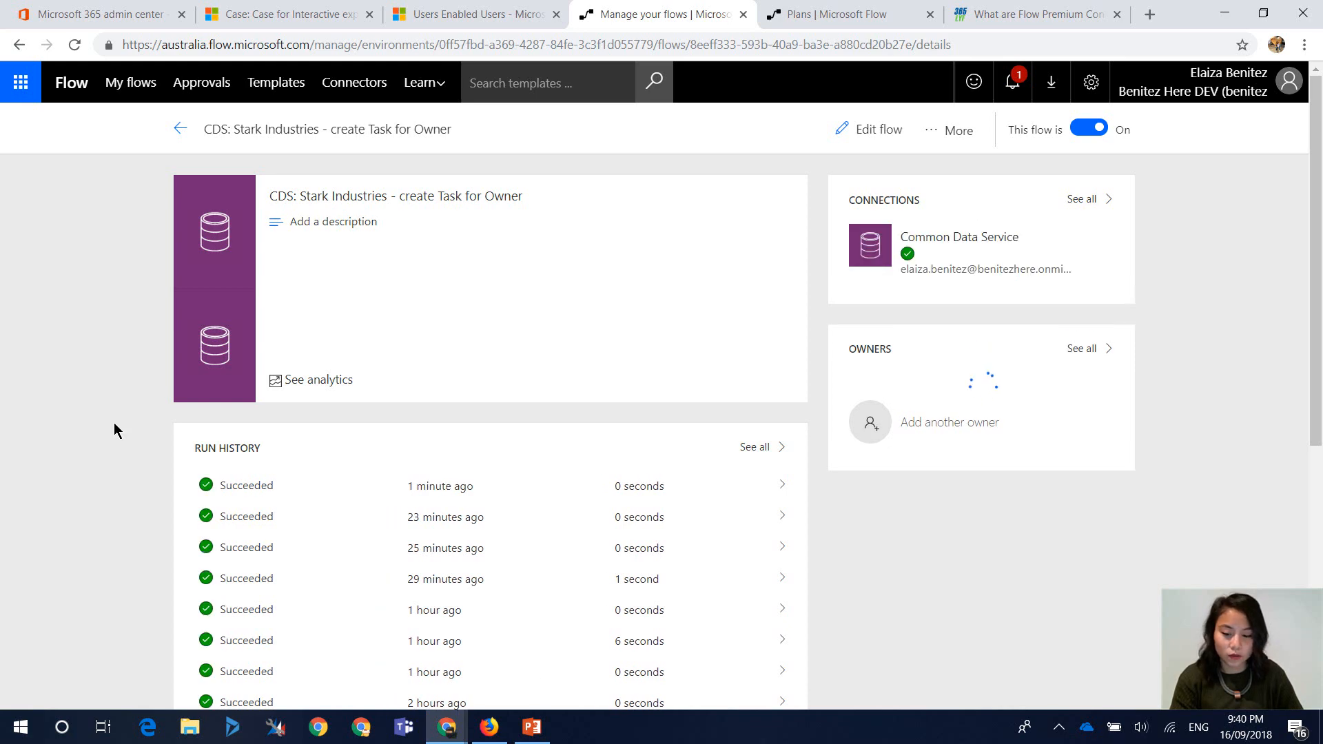
Refresh the Advanced Find case list and task list to check for the second user's case and a related task.
mouse_move(455, 730)
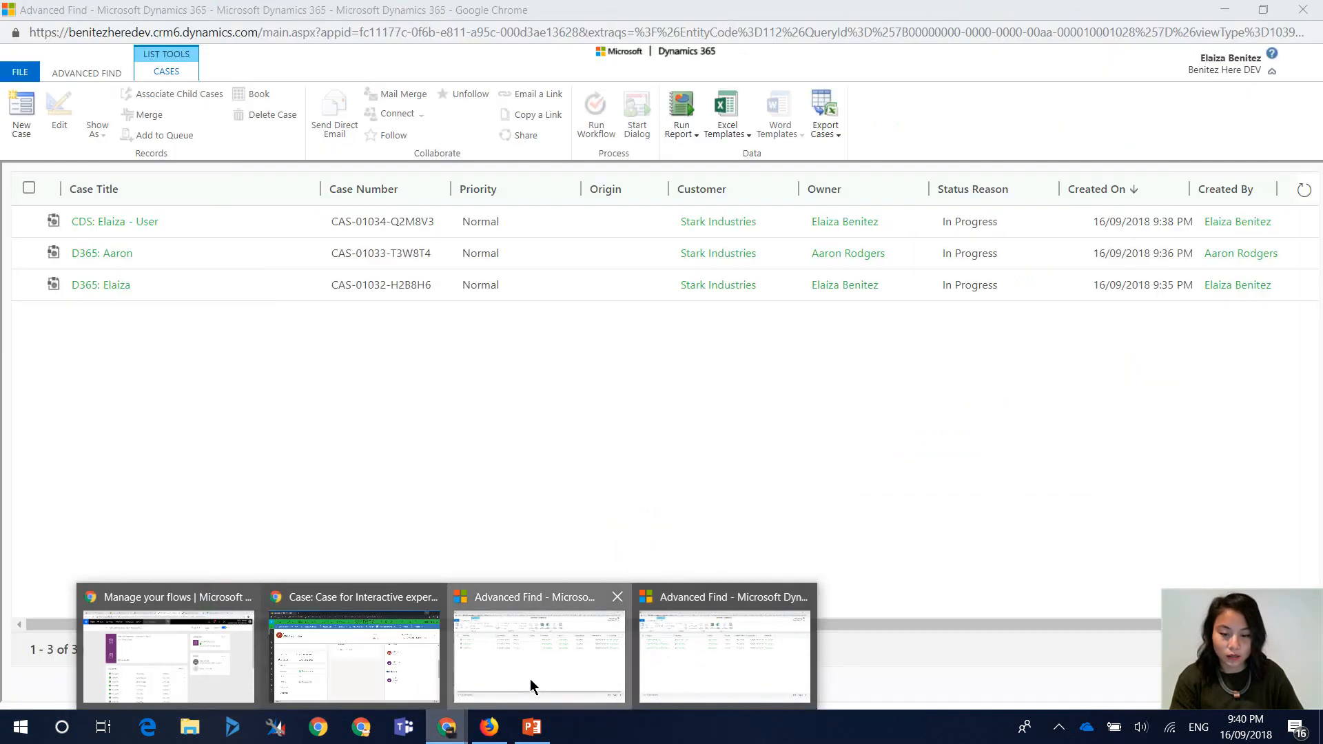
left_click(530, 681)
left_click(1303, 190)
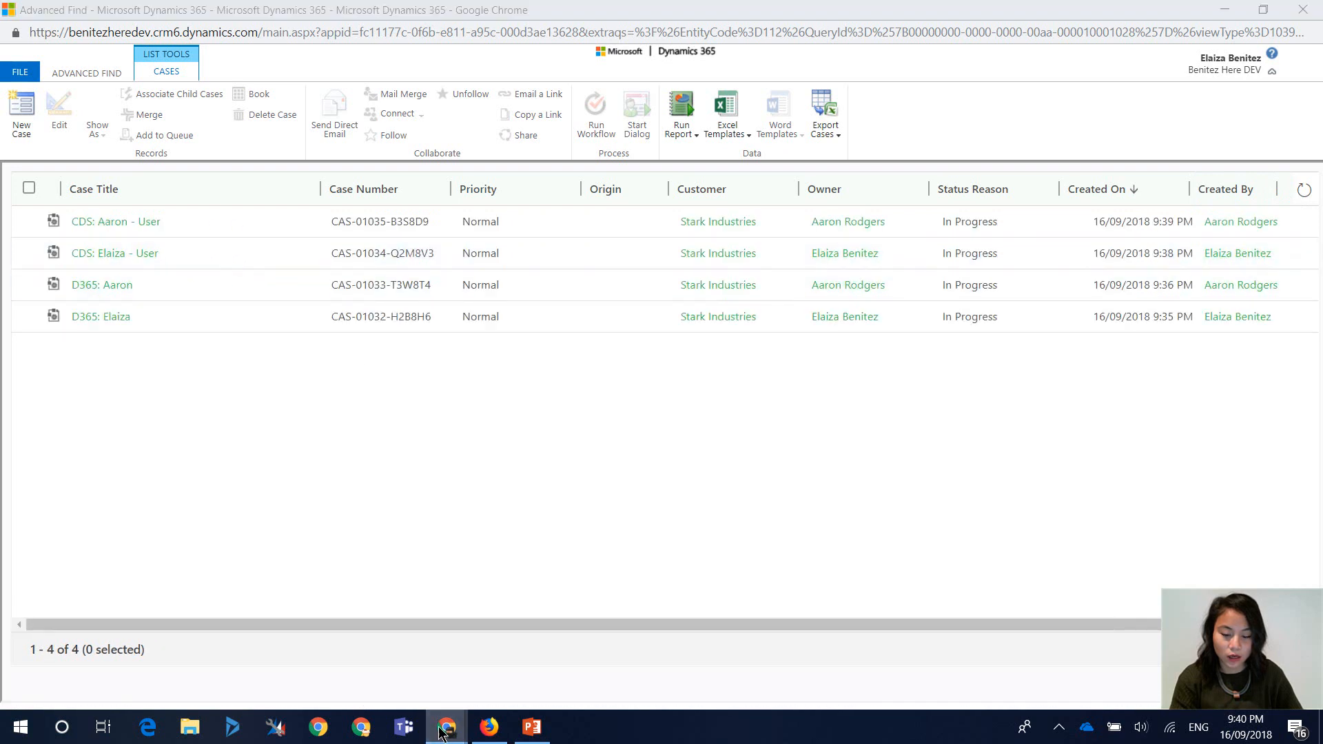
mouse_move(447, 728)
left_click(710, 664)
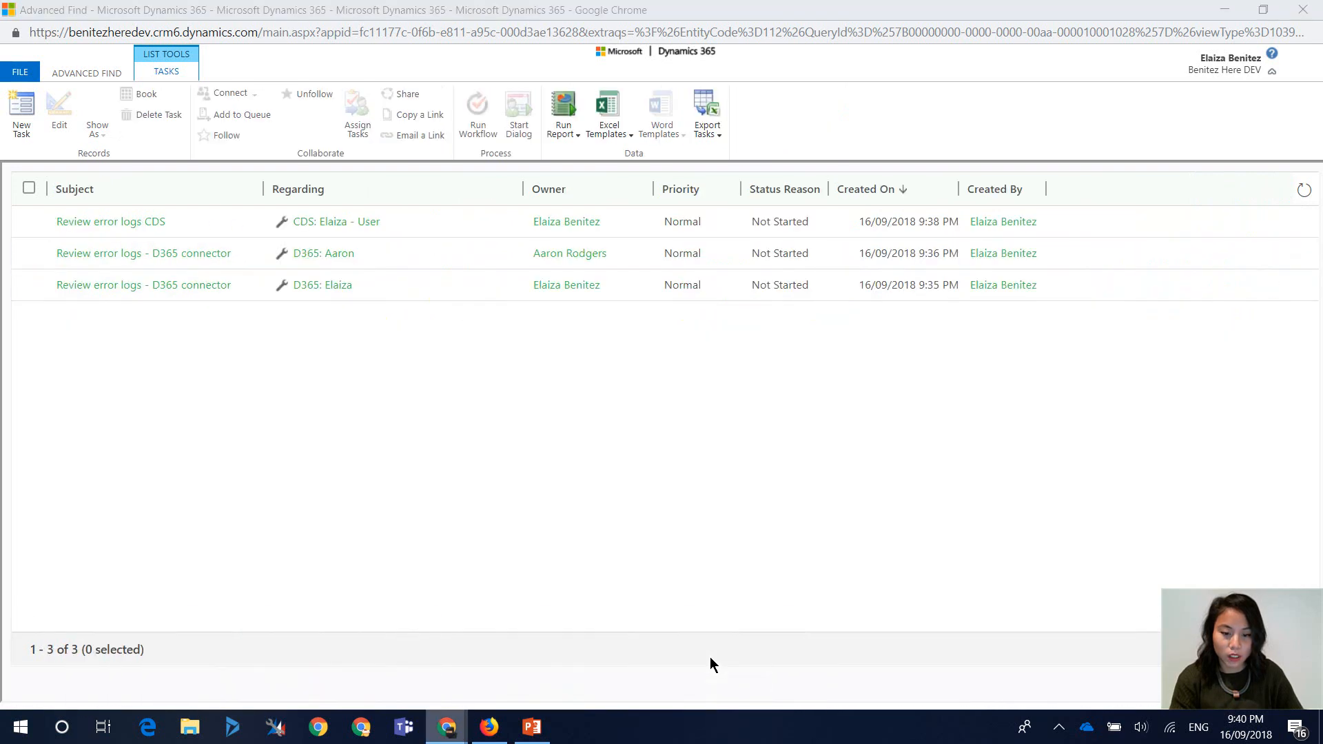
left_click(1306, 192)
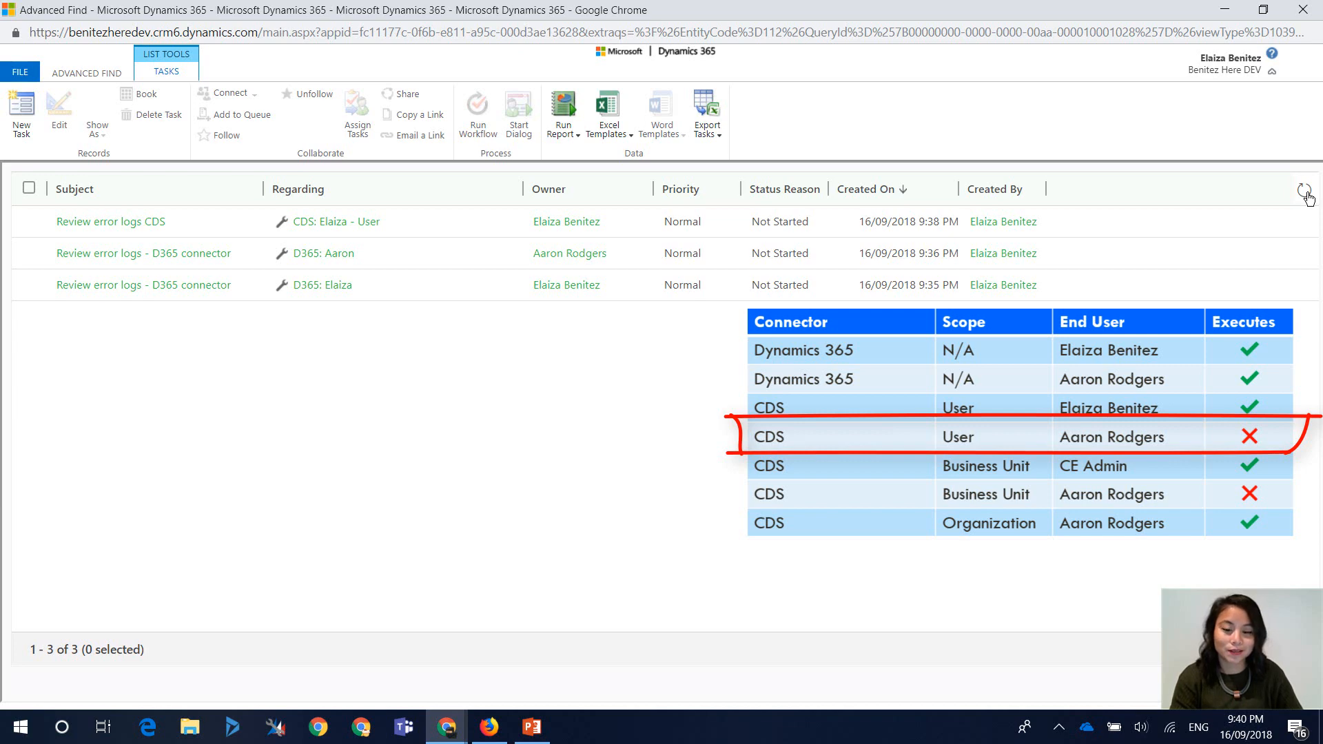
Edit the CDS Stark Industries flow, set its record-created trigger's scope to Business unit, save, and return to the flow details page.
mouse_move(447, 727)
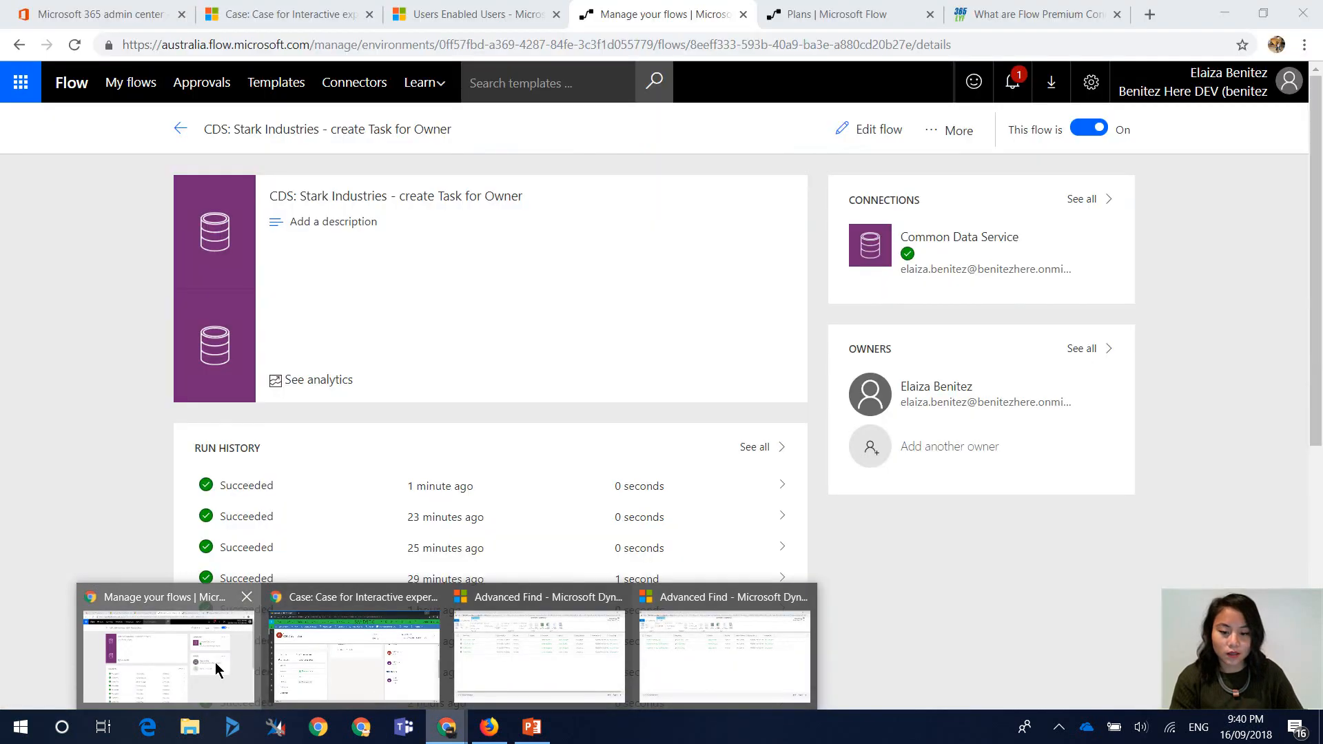
left_click(225, 668)
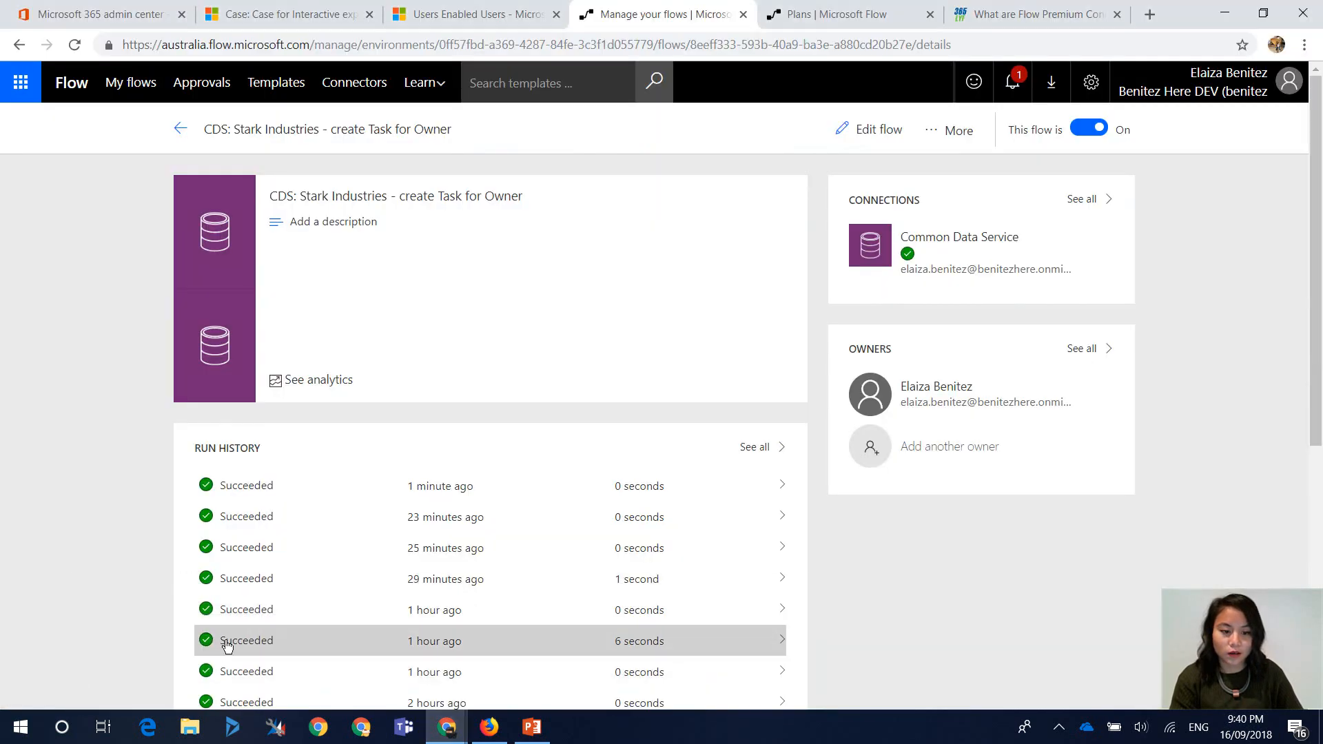
left_click(872, 138)
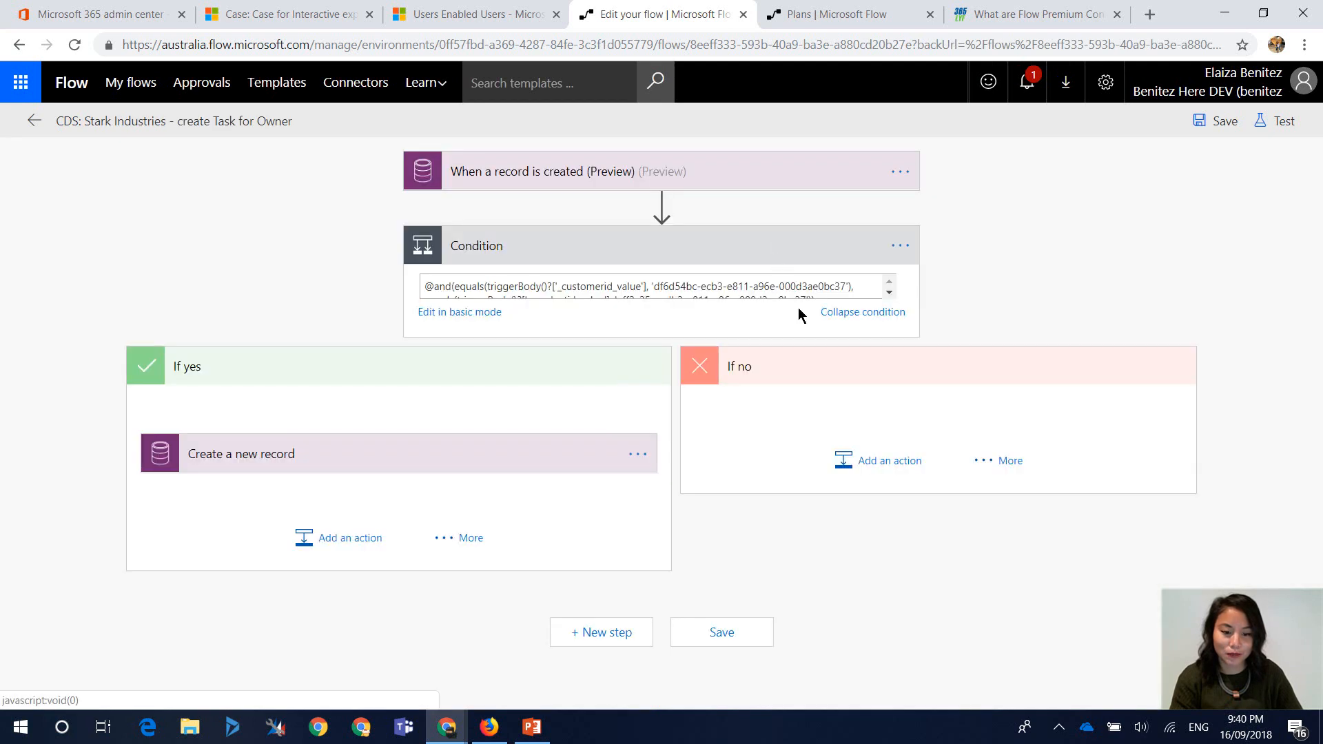
left_click(829, 186)
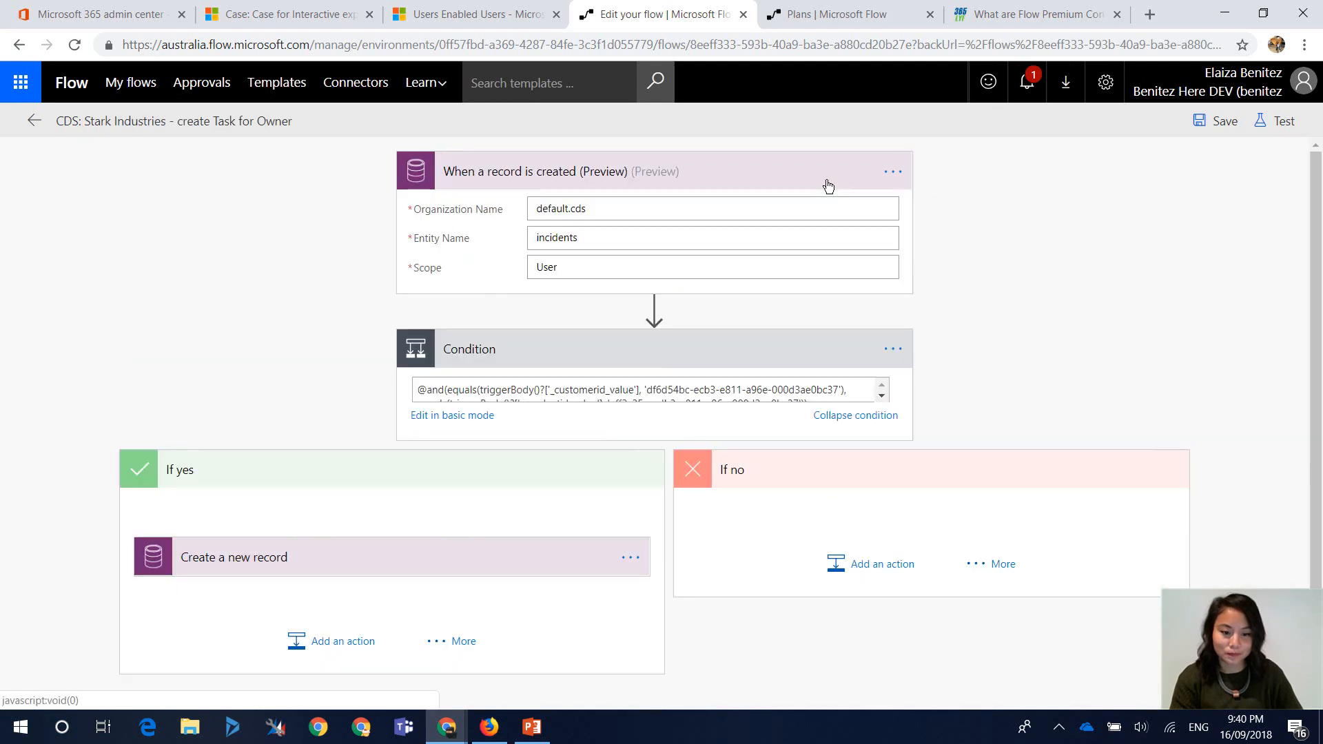
left_click(887, 276)
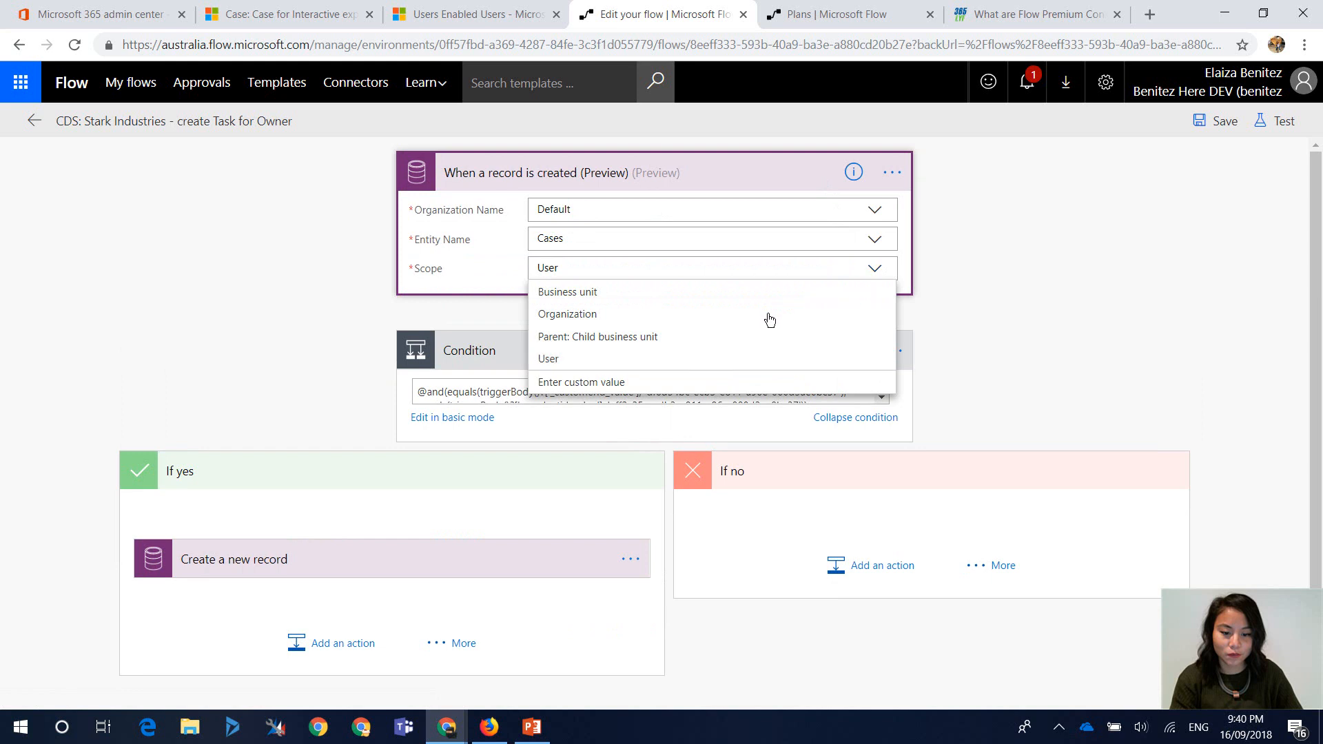
left_click(688, 292)
left_click(1213, 124)
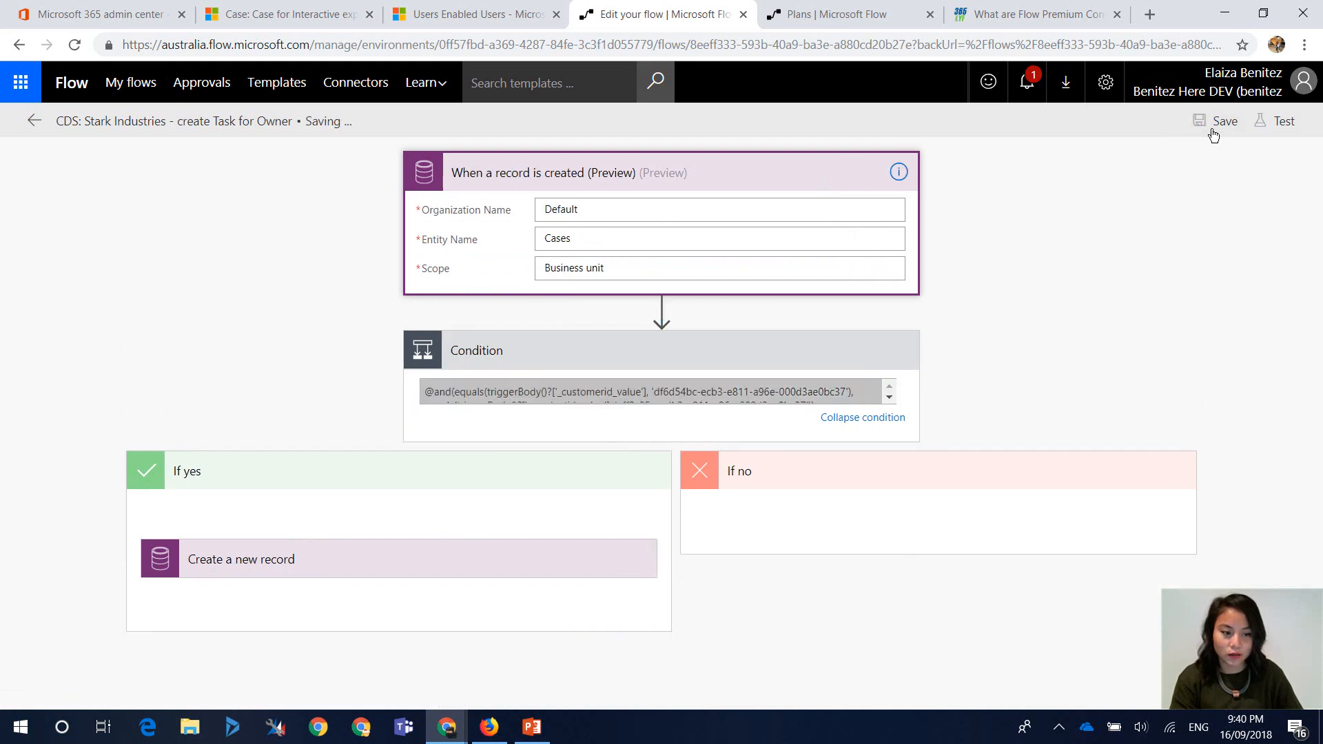
left_click(34, 120)
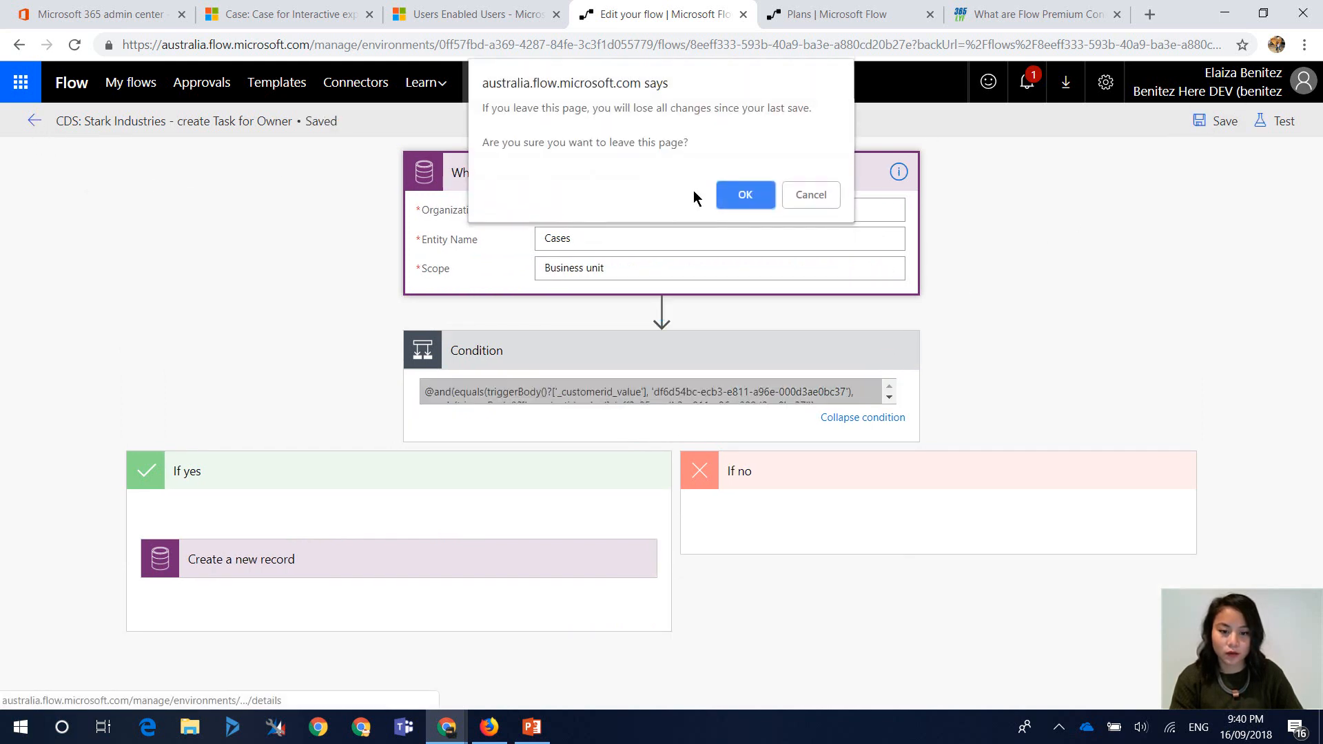
left_click(746, 196)
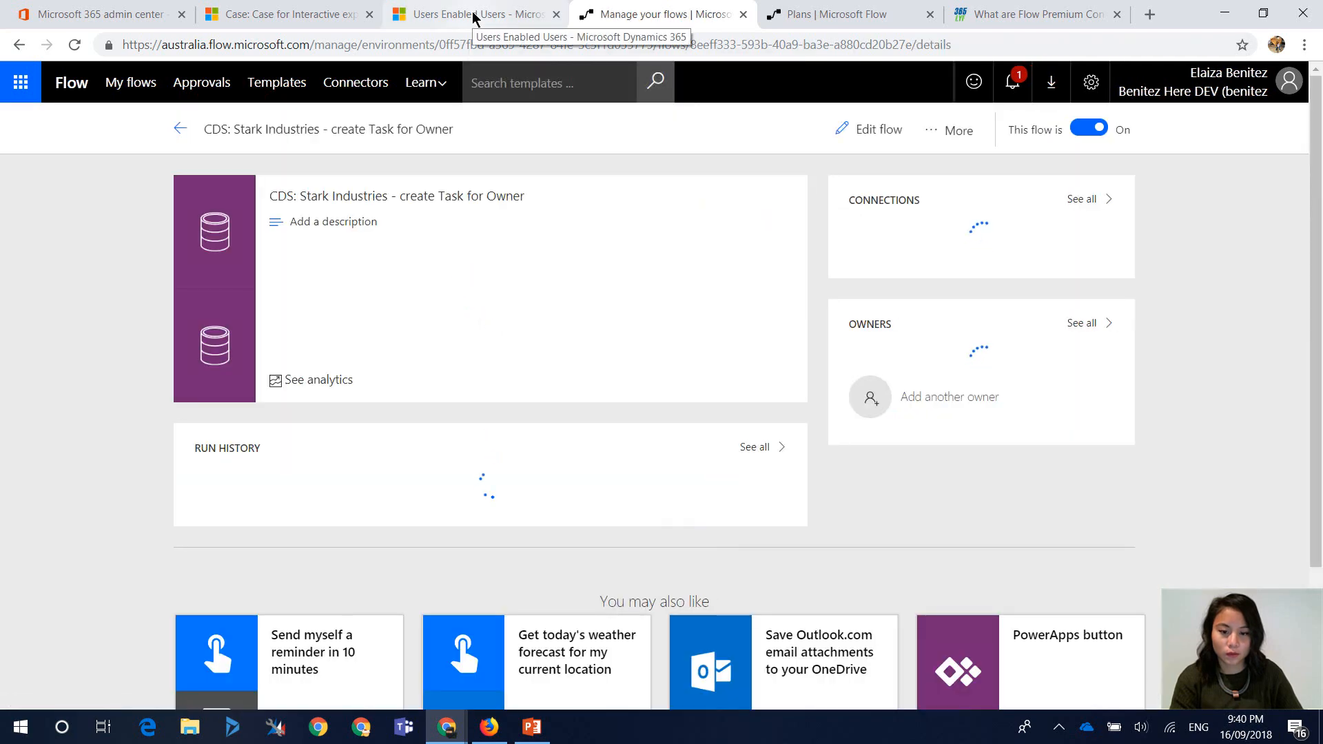
Review the enabled users' business units and start a case in the second user's window, titled with CDS, the user's first name and BU.
left_click(473, 16)
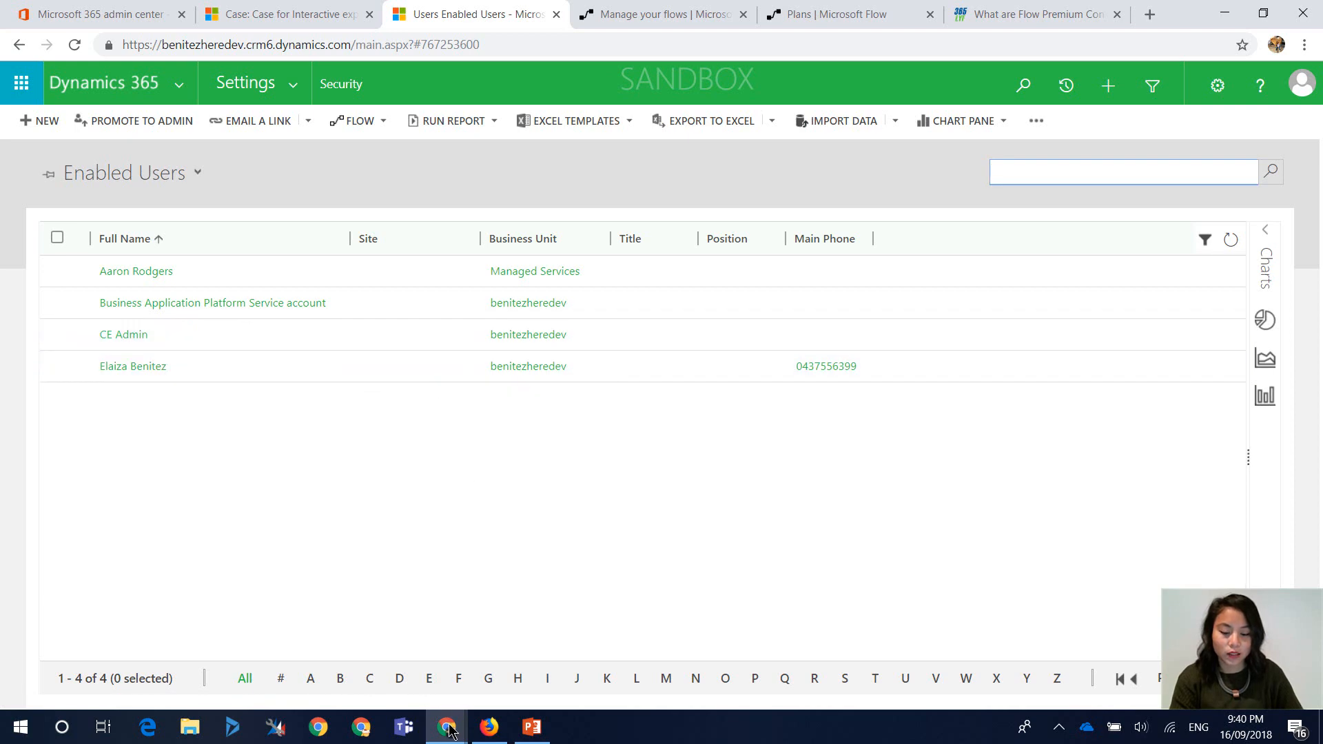
mouse_move(448, 731)
left_click(355, 651)
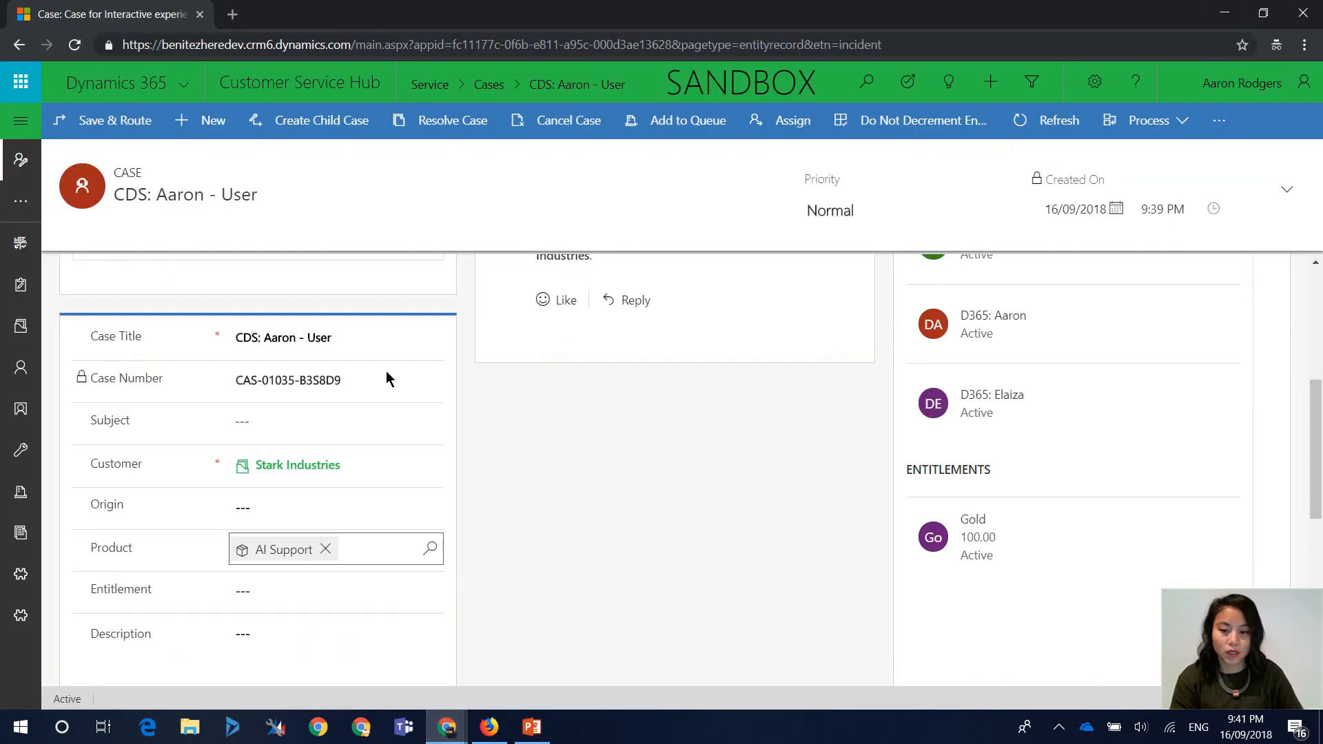
left_click(204, 129)
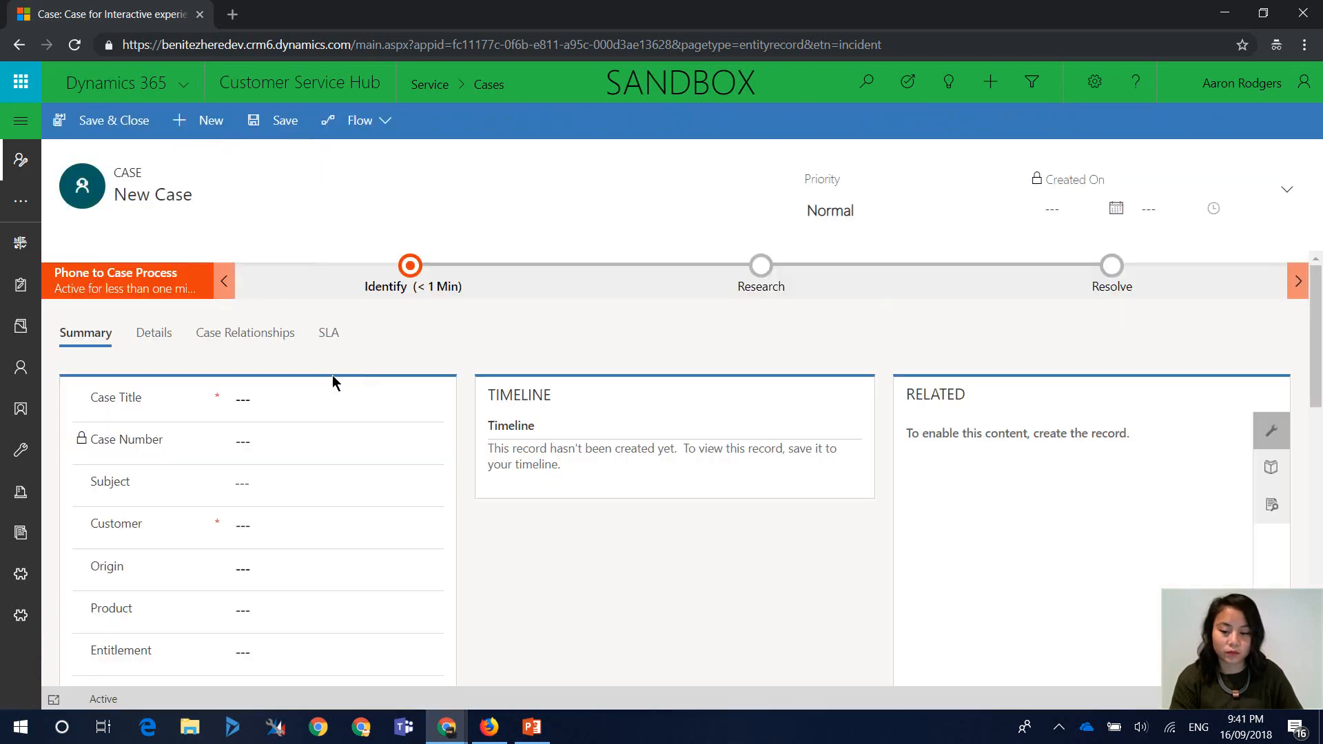
left_click(298, 398)
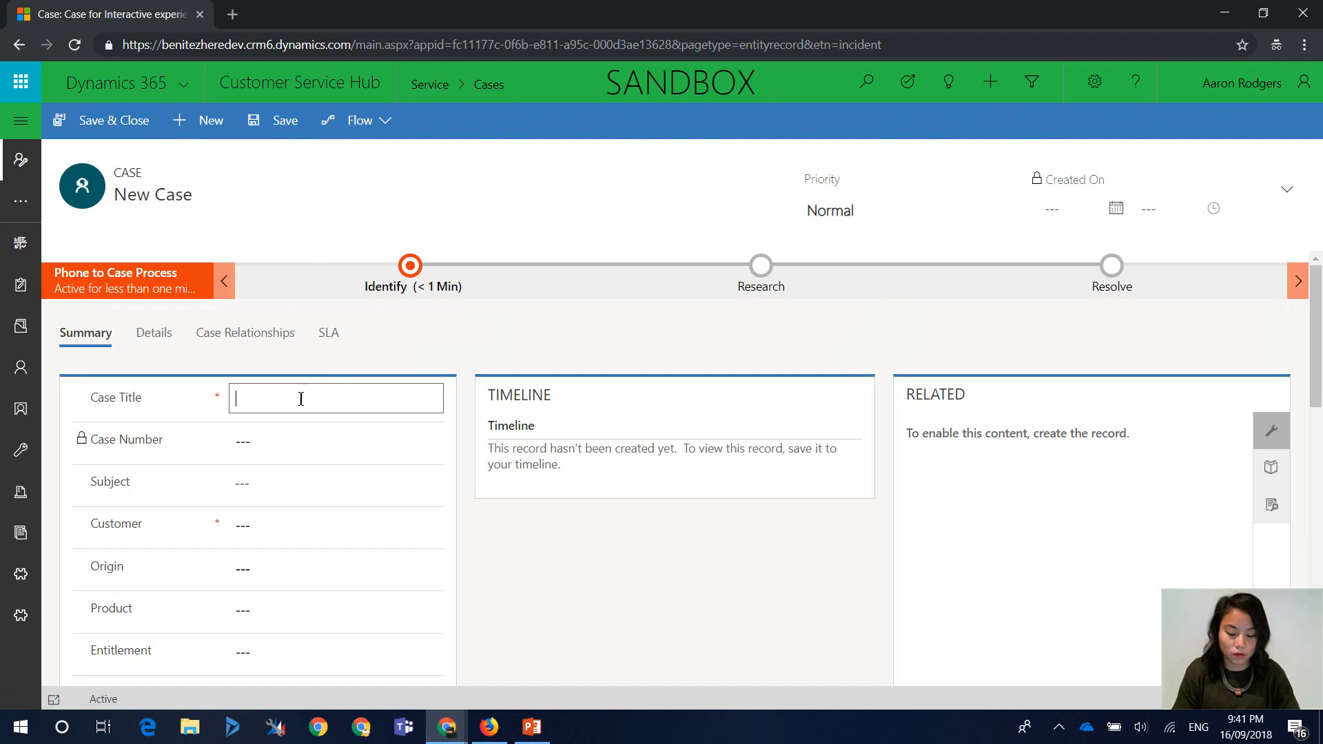
type("CDS")
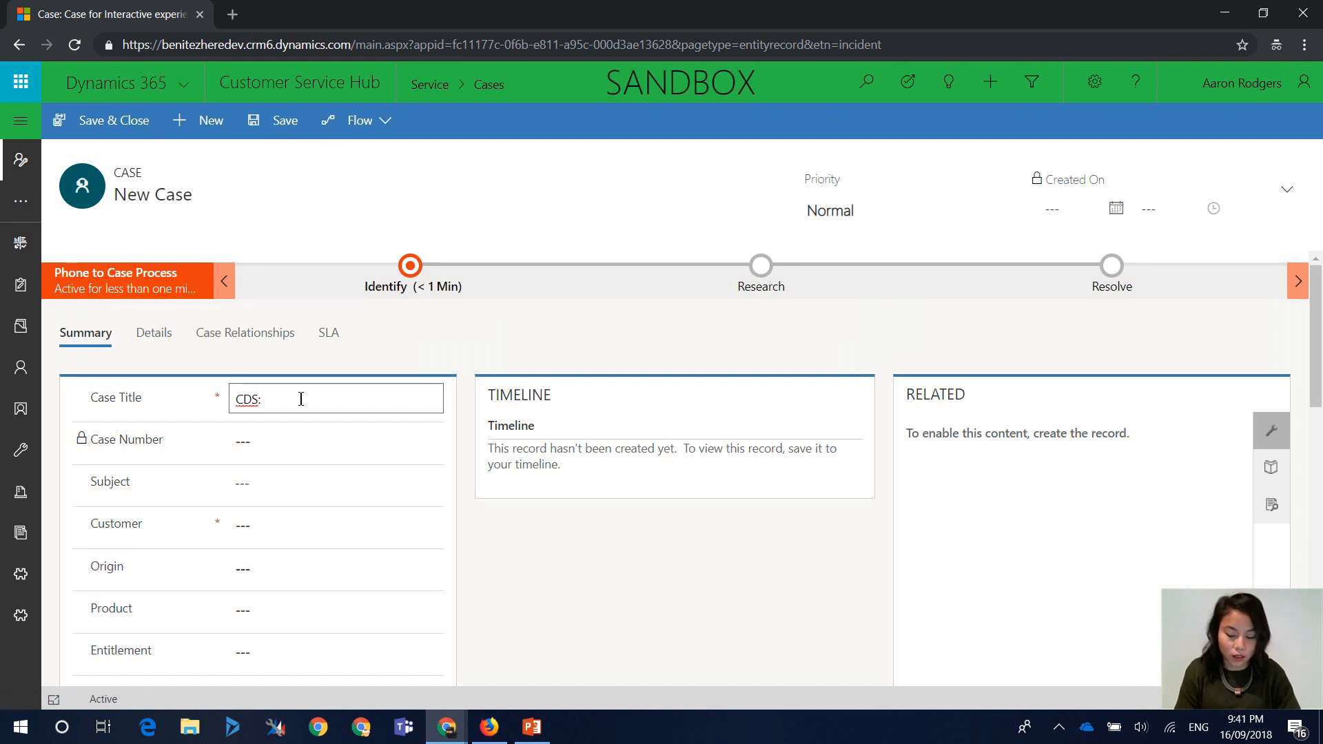
type(": Aaron - BU")
Set the second user's BU case to customer Stark Industries and product AI Support, and save it.
left_click(271, 523)
type("St")
left_click(334, 602)
scroll(334, 602, "down", 5)
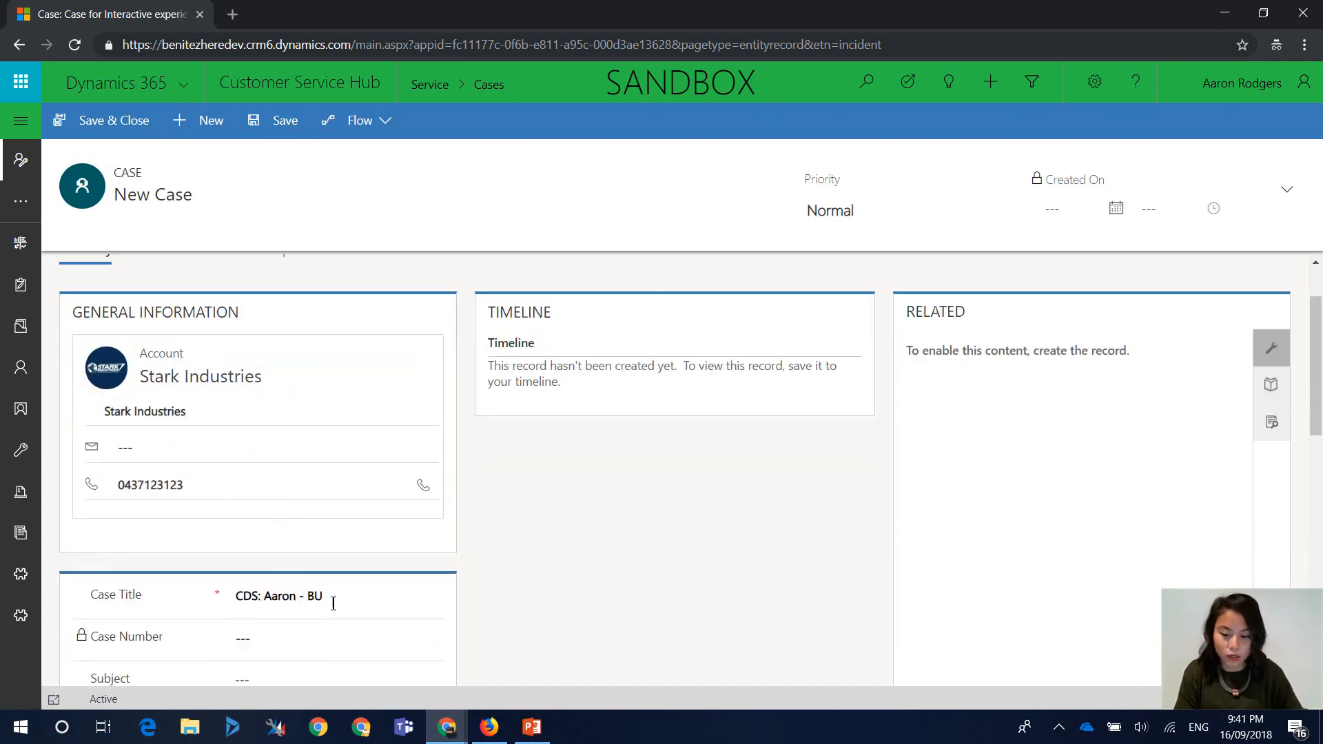
left_click(285, 471)
type("Al")
left_click(304, 501)
key("ctrl+s")
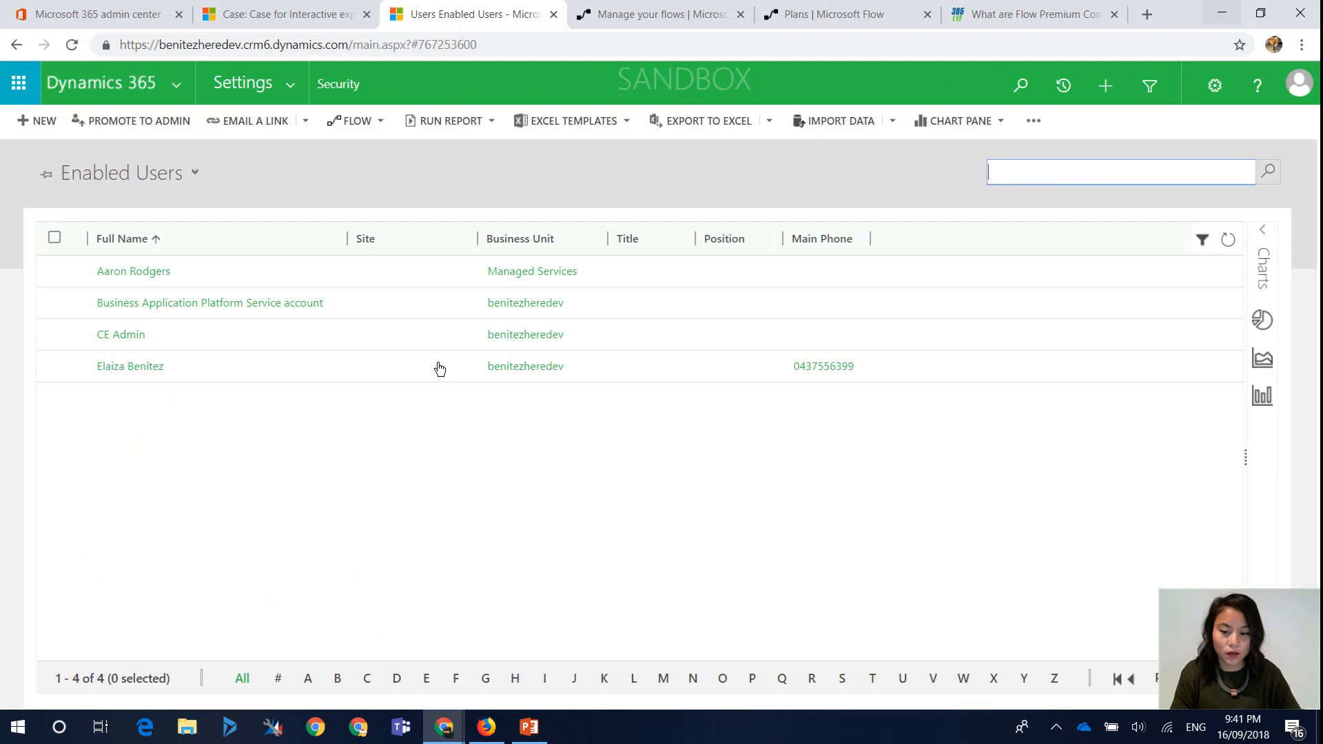
Return to the CDS Stark Industries flow's details page and reload it to check the run history for the second user's BU case.
left_click(638, 15)
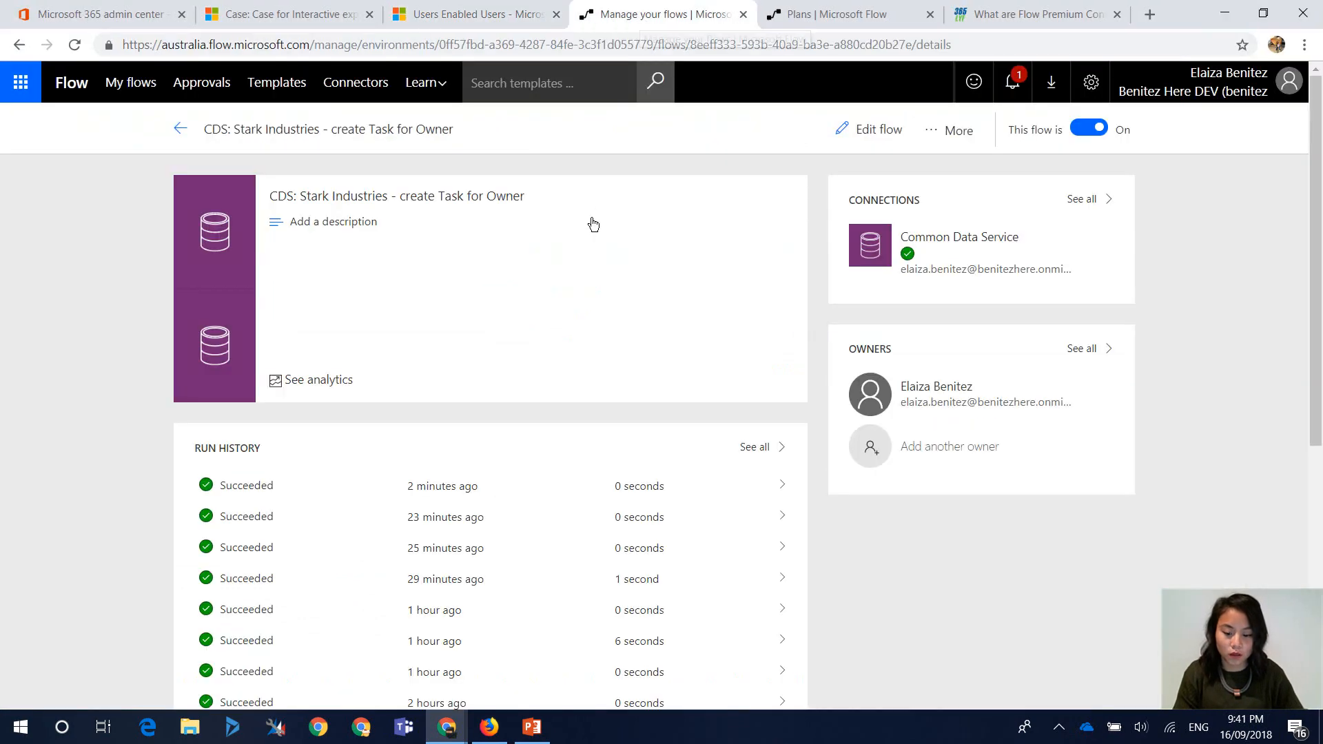
key("F5")
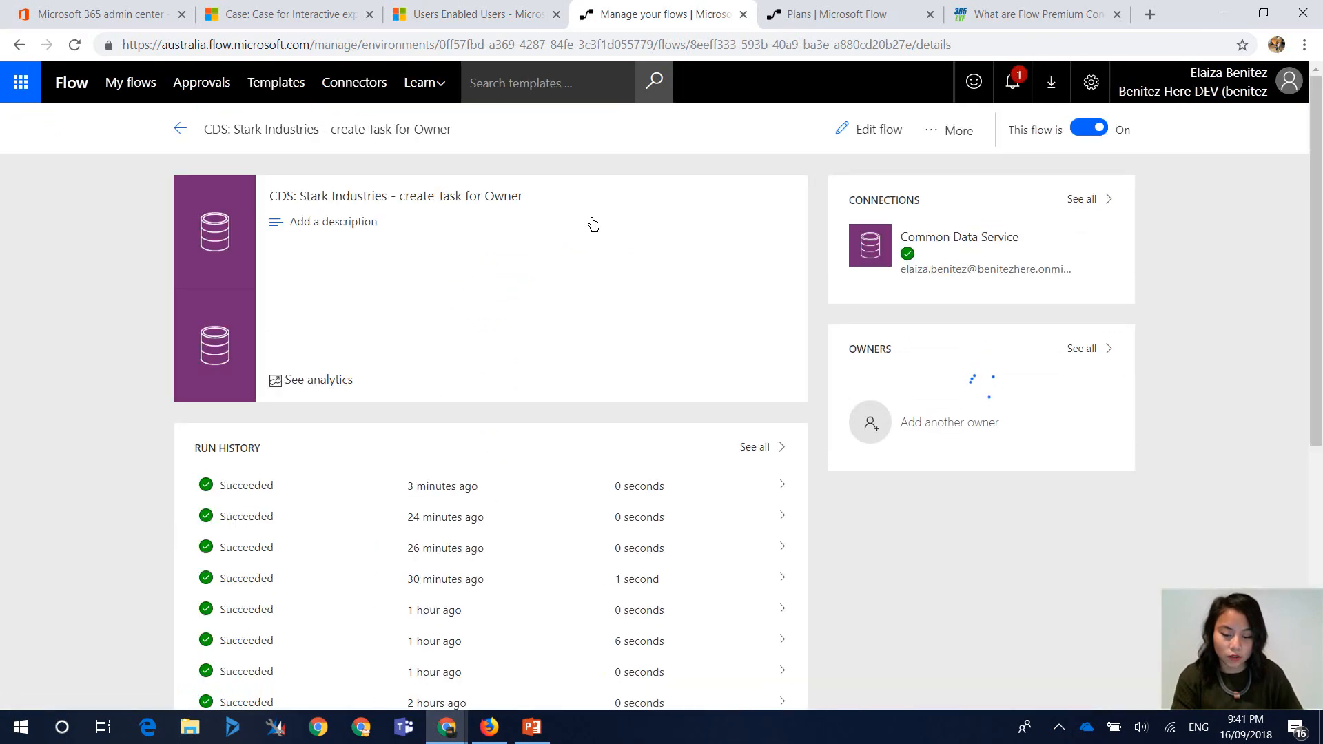
key("F5")
Refresh the Advanced Find case list and task list to check for the second user's BU case and a related task.
mouse_move(456, 724)
left_click(706, 621)
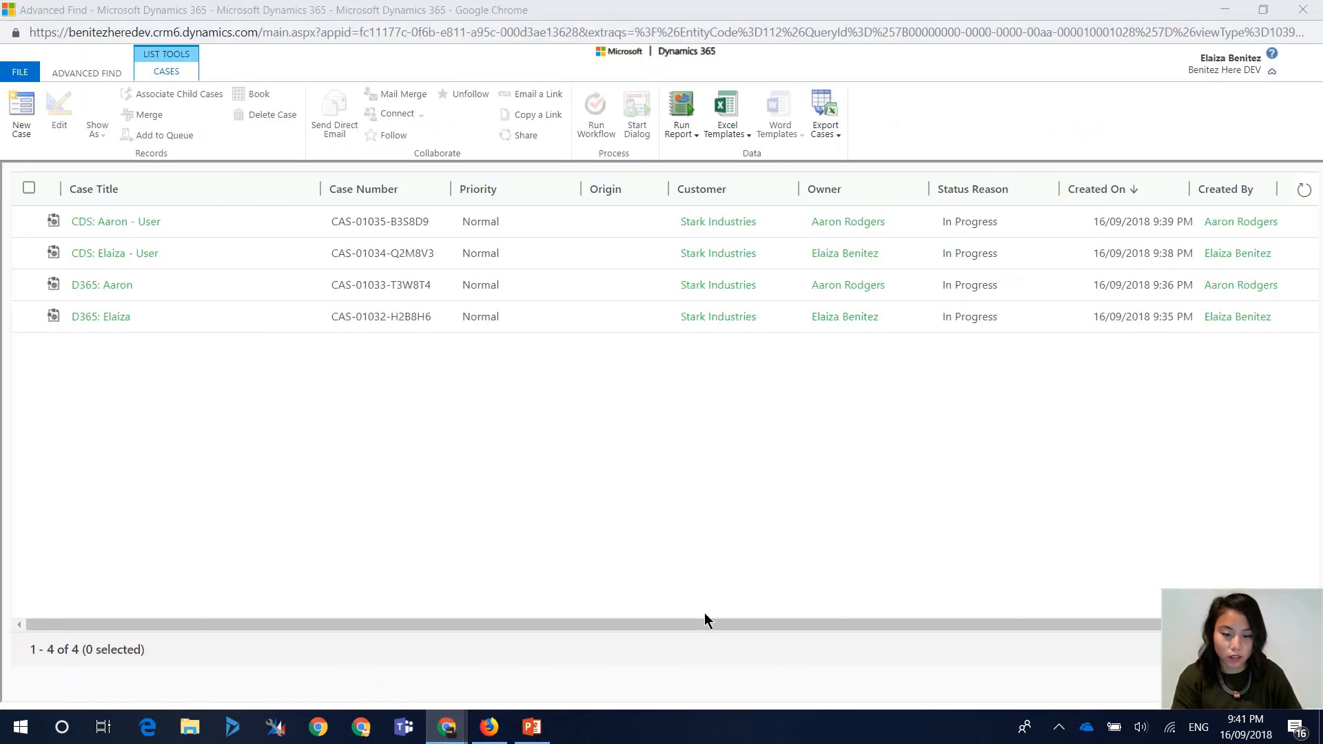
left_click(1305, 196)
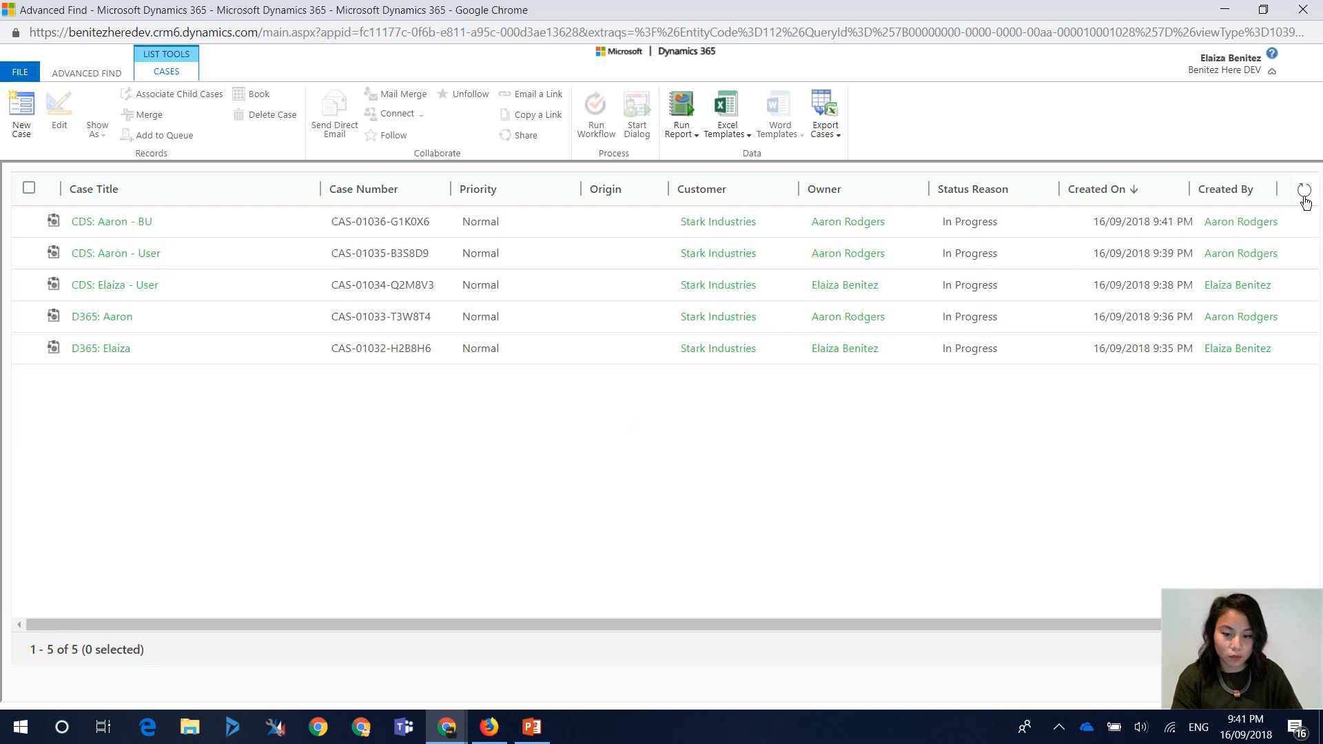
mouse_move(458, 721)
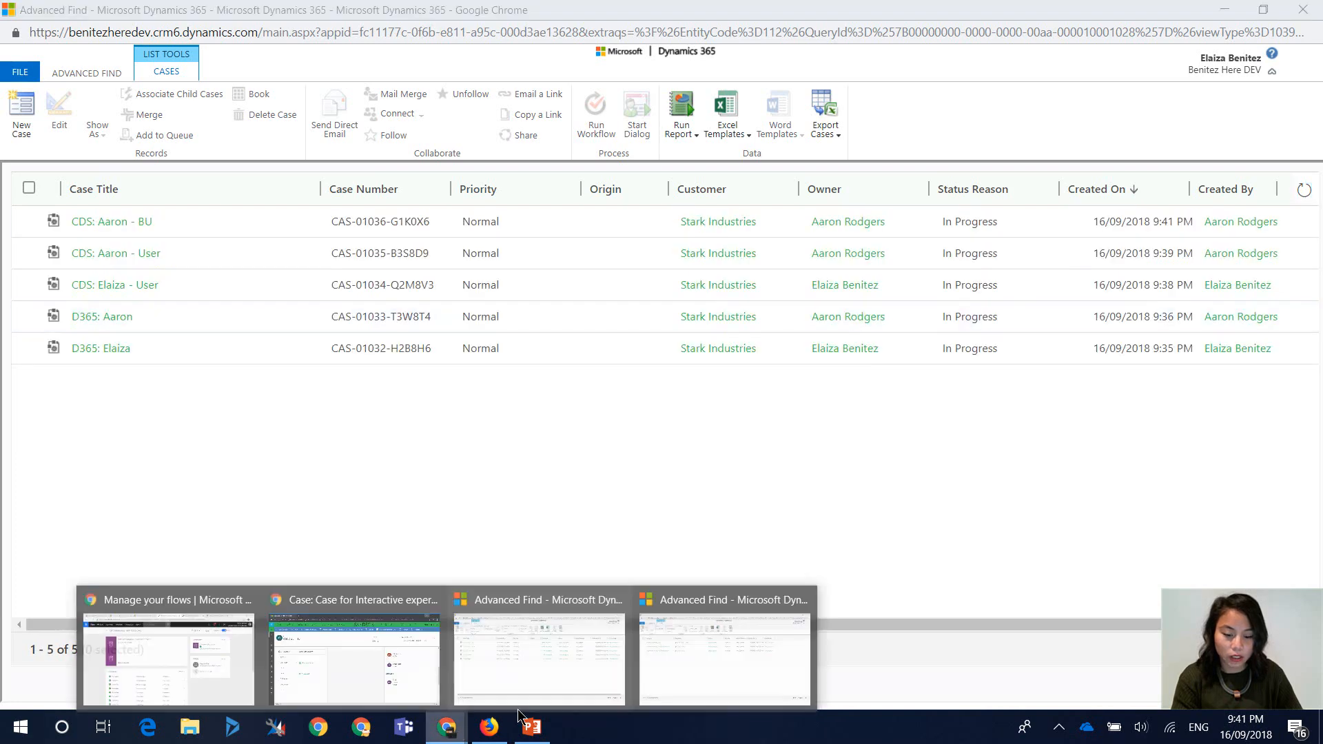
left_click(700, 670)
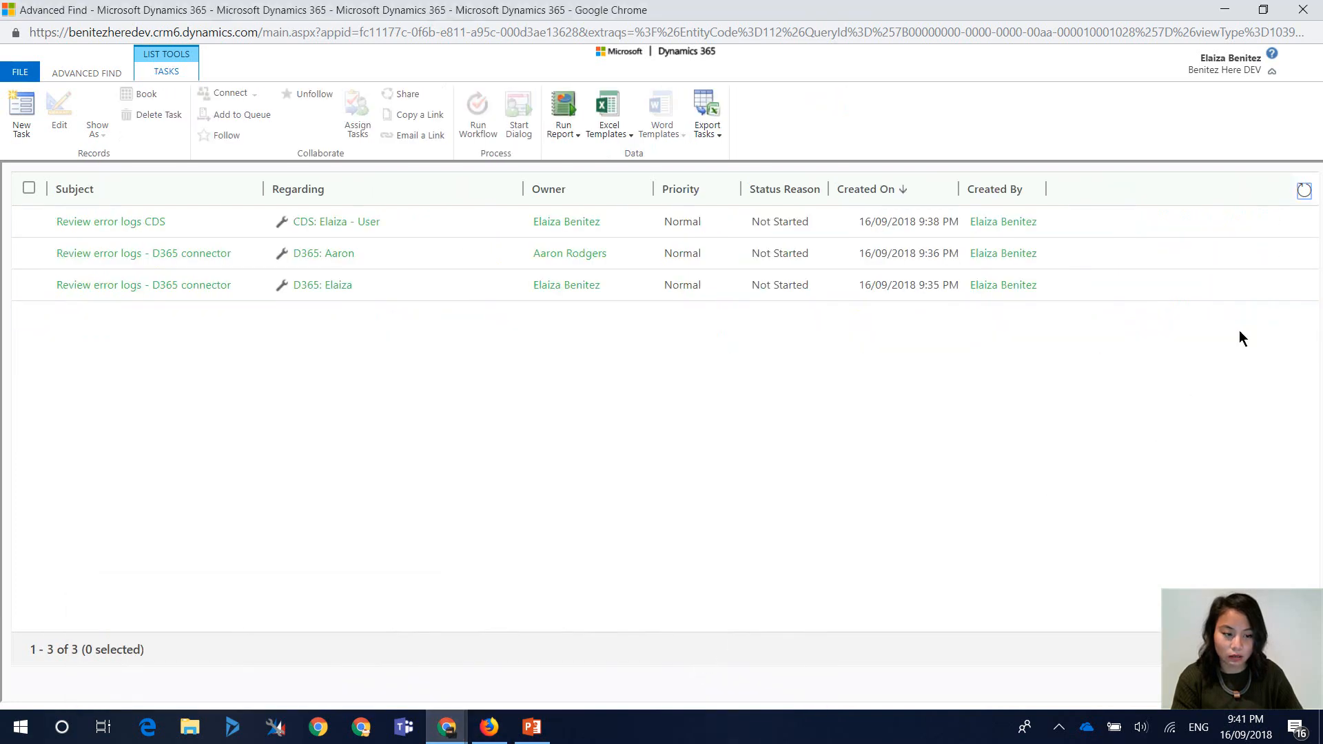
left_click(1304, 196)
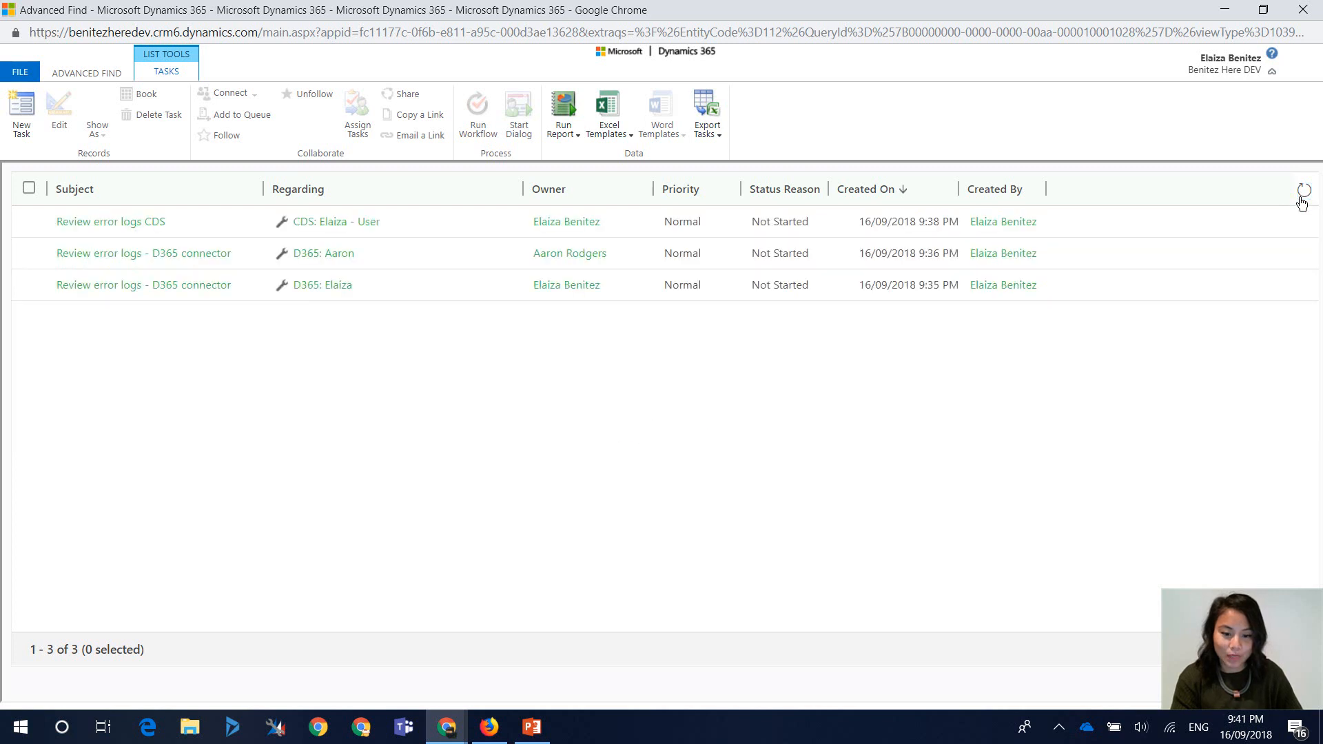
left_click(1303, 196)
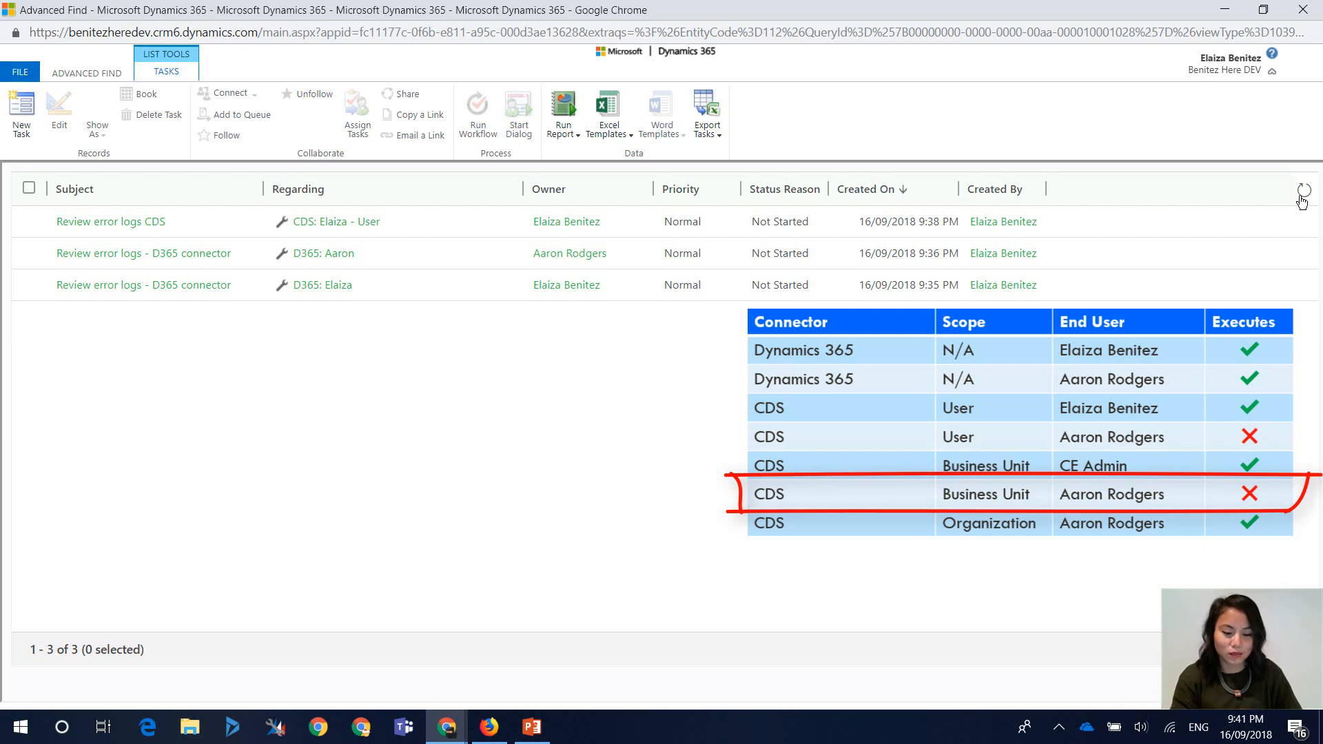
Switch to the CE Admin session in Firefox and start a new case titled "CDS: CE Admin - BU".
mouse_move(492, 737)
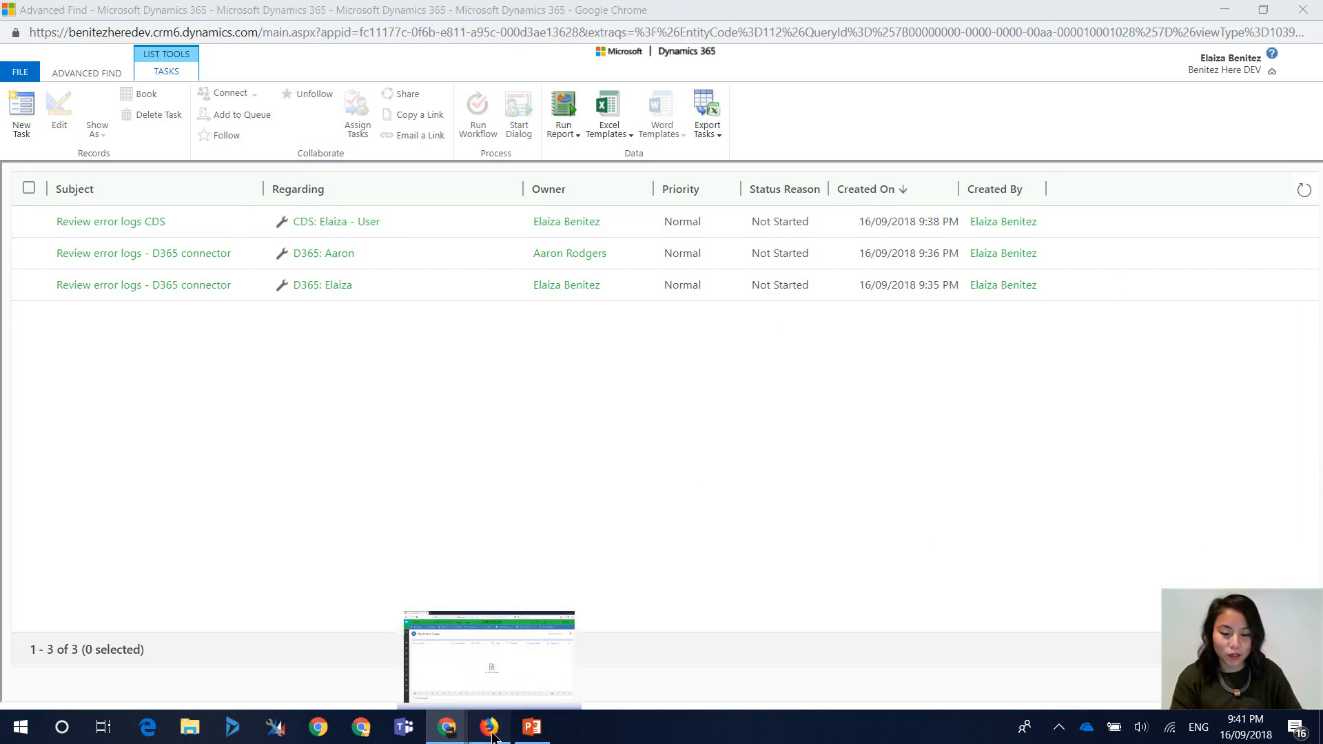
left_click(490, 662)
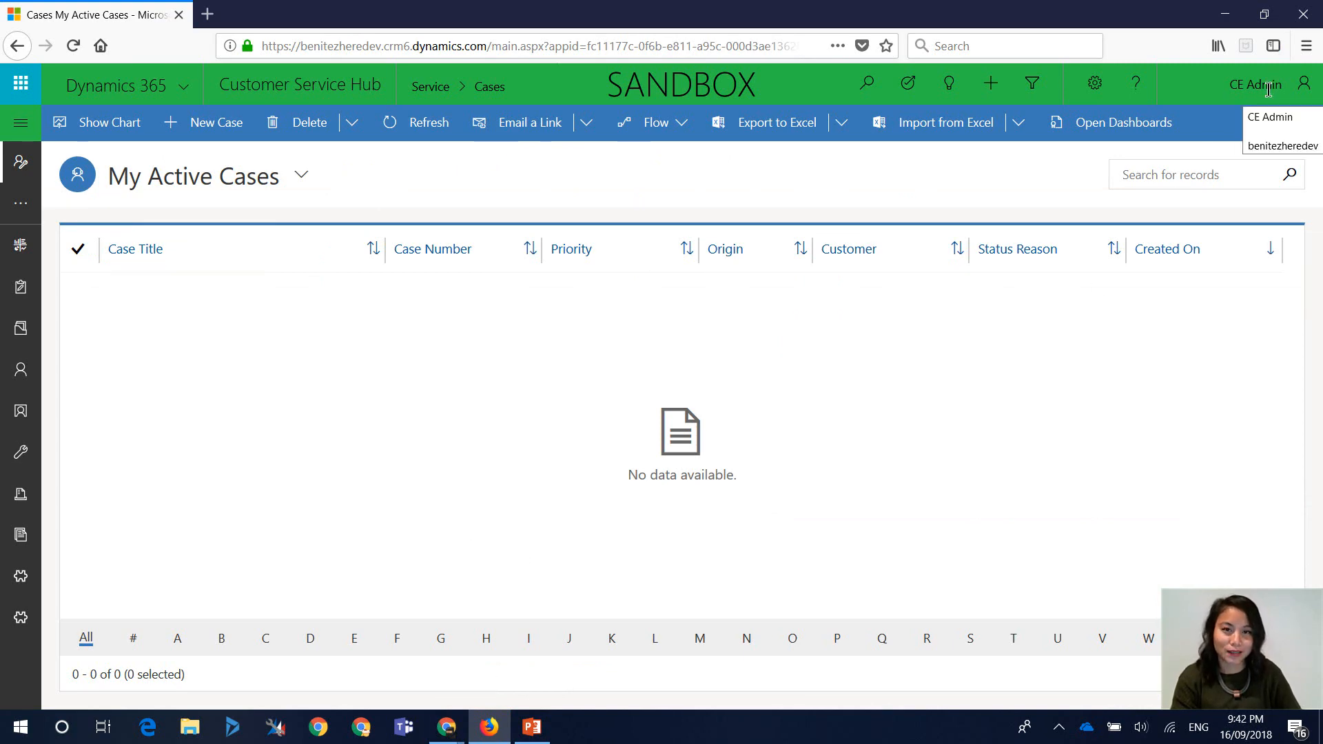
left_click(218, 123)
left_click(266, 400)
type("CDS: CE Admin - BU")
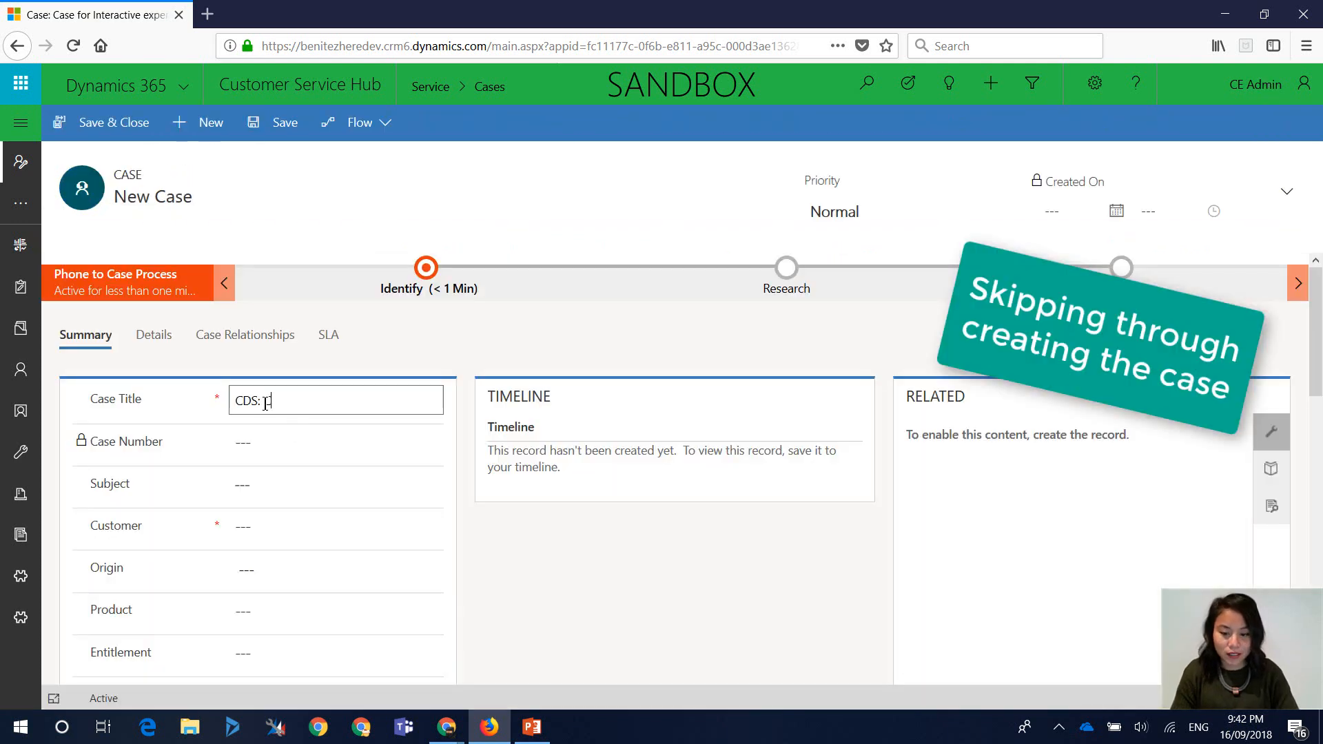
Set the CE Admin case's customer to Stark Industries, choose its product, save the case, and minimize the window.
left_click(396, 530)
left_click(431, 528)
left_click(311, 586)
scroll(540, 552, "down", 6)
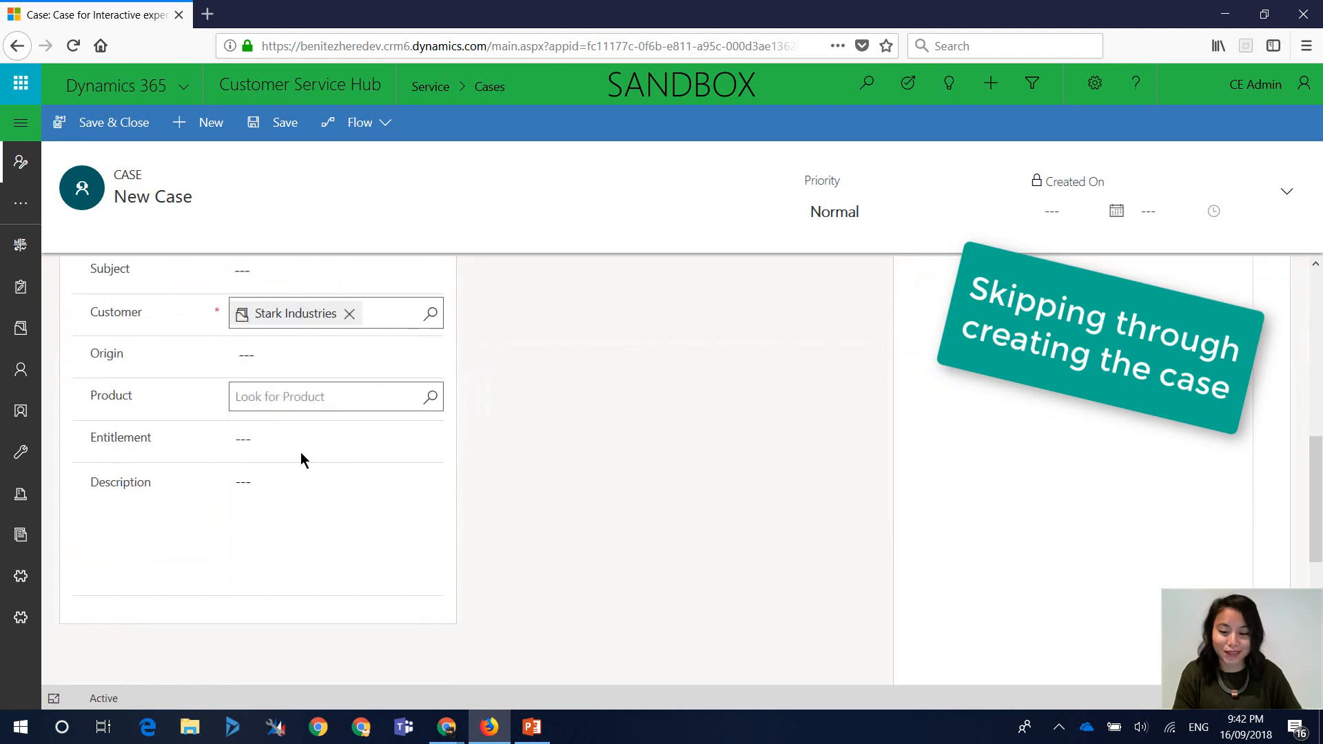
left_click(430, 398)
left_click(297, 448)
left_click(1307, 707)
left_click(1226, 14)
Switch back to the CDS Stark Industries flow's details page in Chrome and reload it to check for a run from the CE Admin case.
left_click(447, 727)
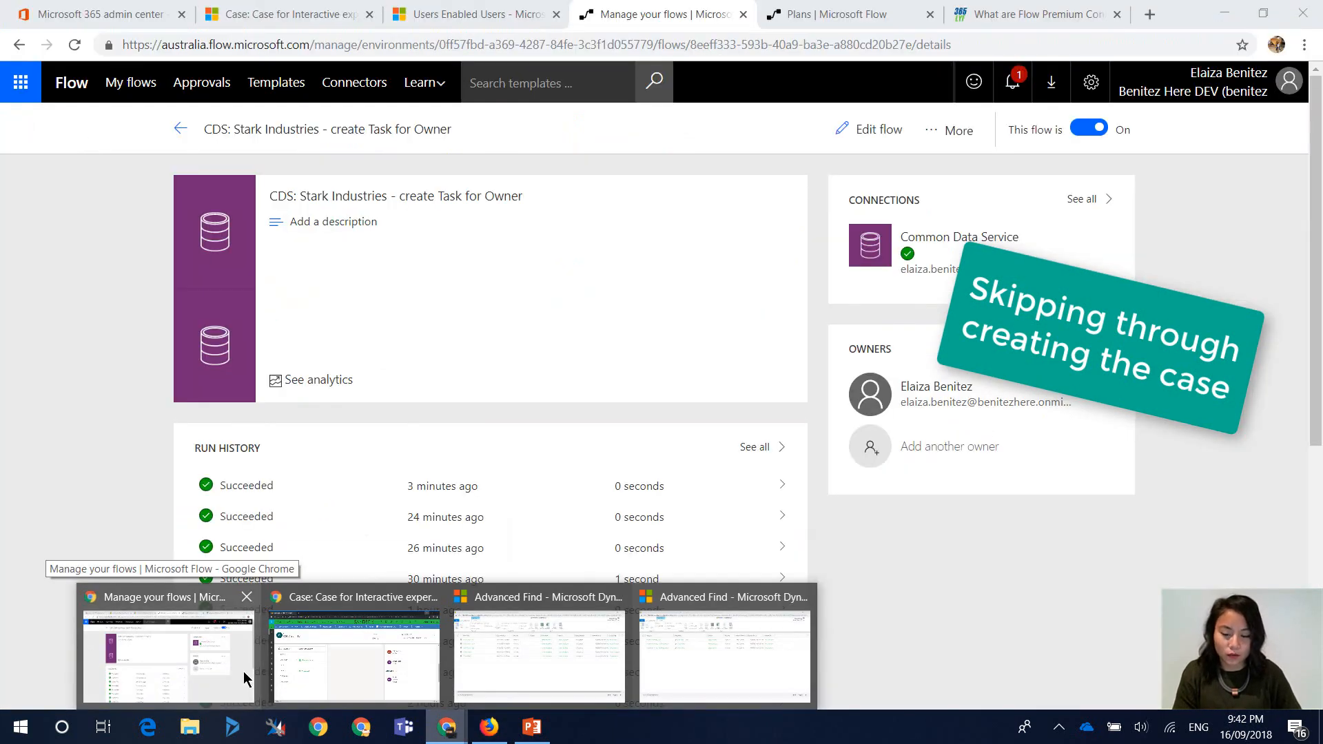
left_click(242, 672)
key("F5")
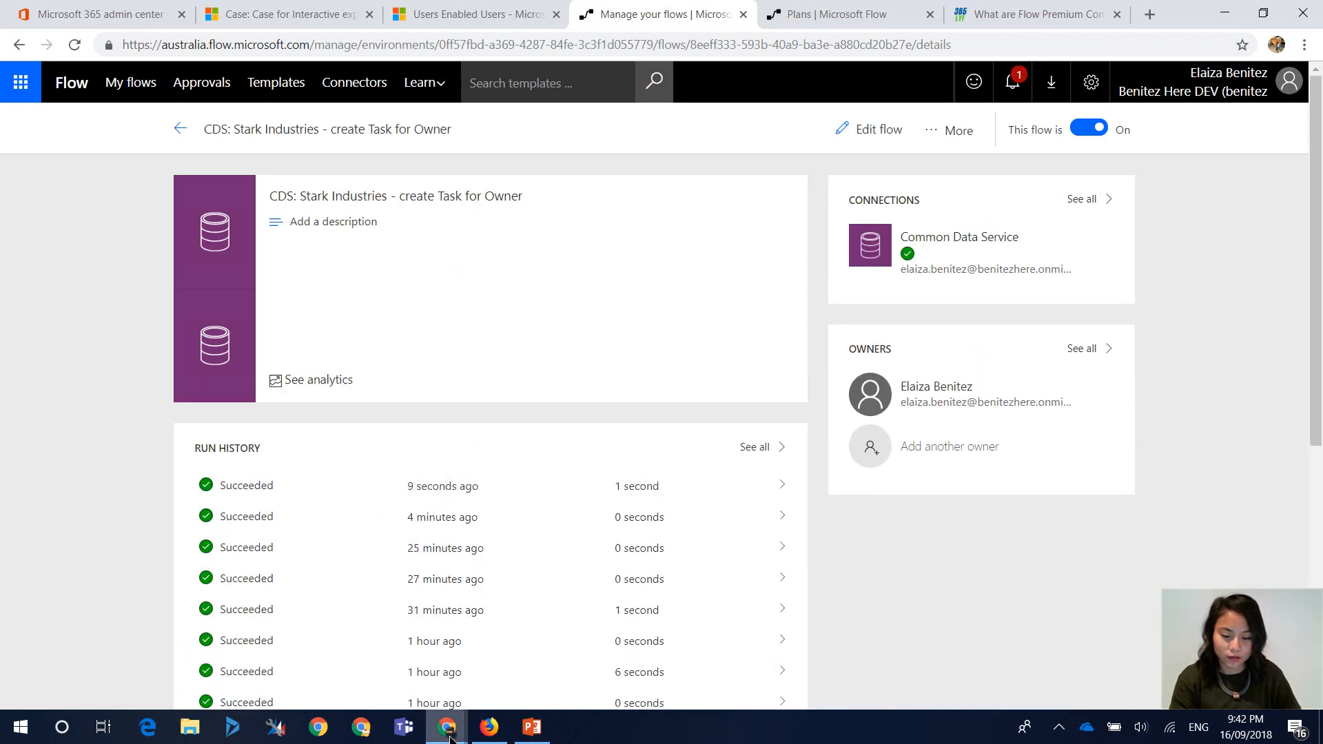
Refresh the Advanced Find case and task lists to check for the CE Admin case and its task, and minimize both windows.
mouse_move(446, 728)
left_click(503, 669)
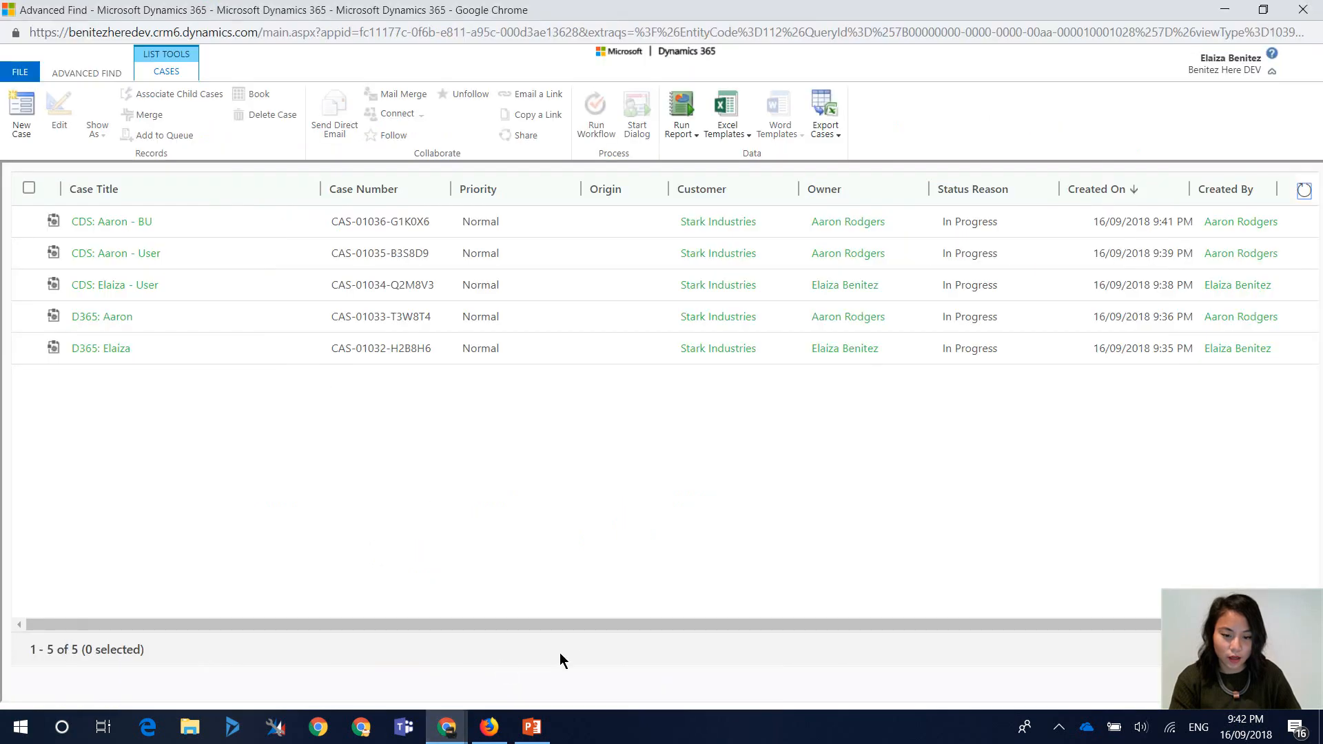
left_click(1303, 193)
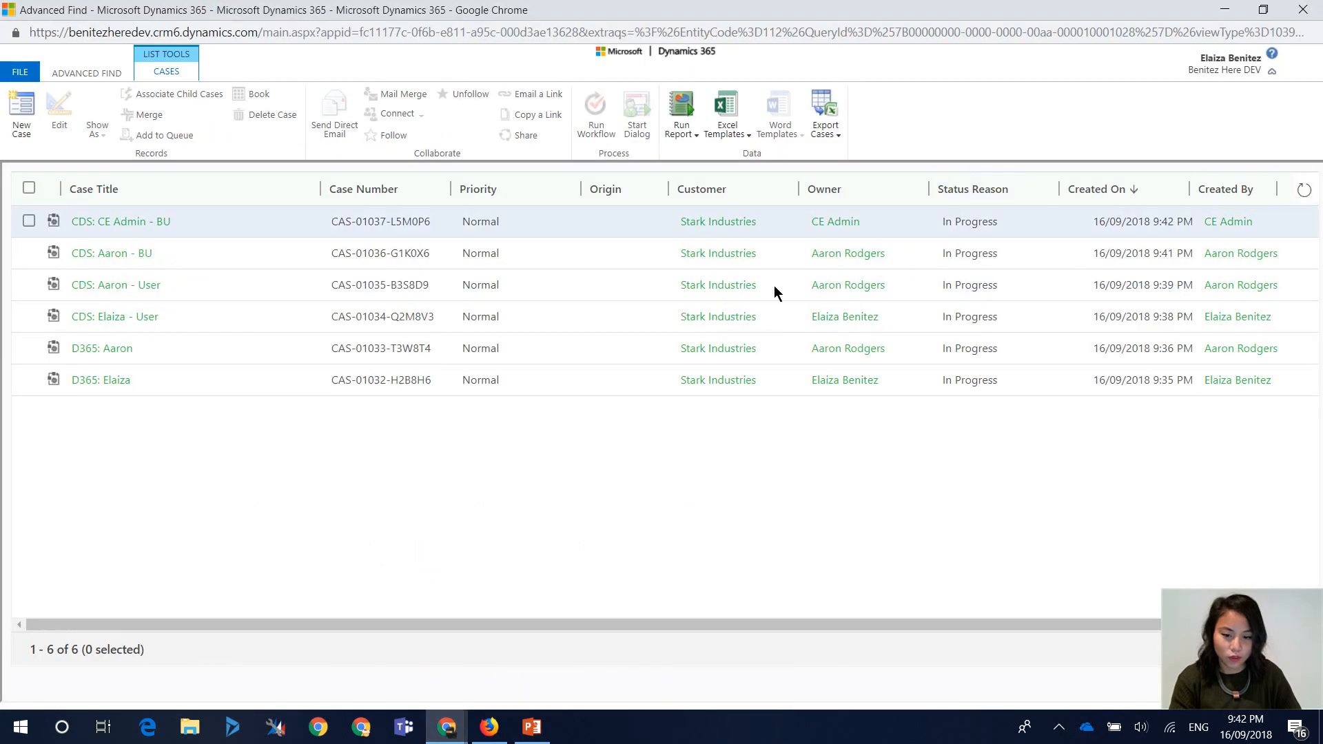
left_click(451, 736)
left_click(703, 660)
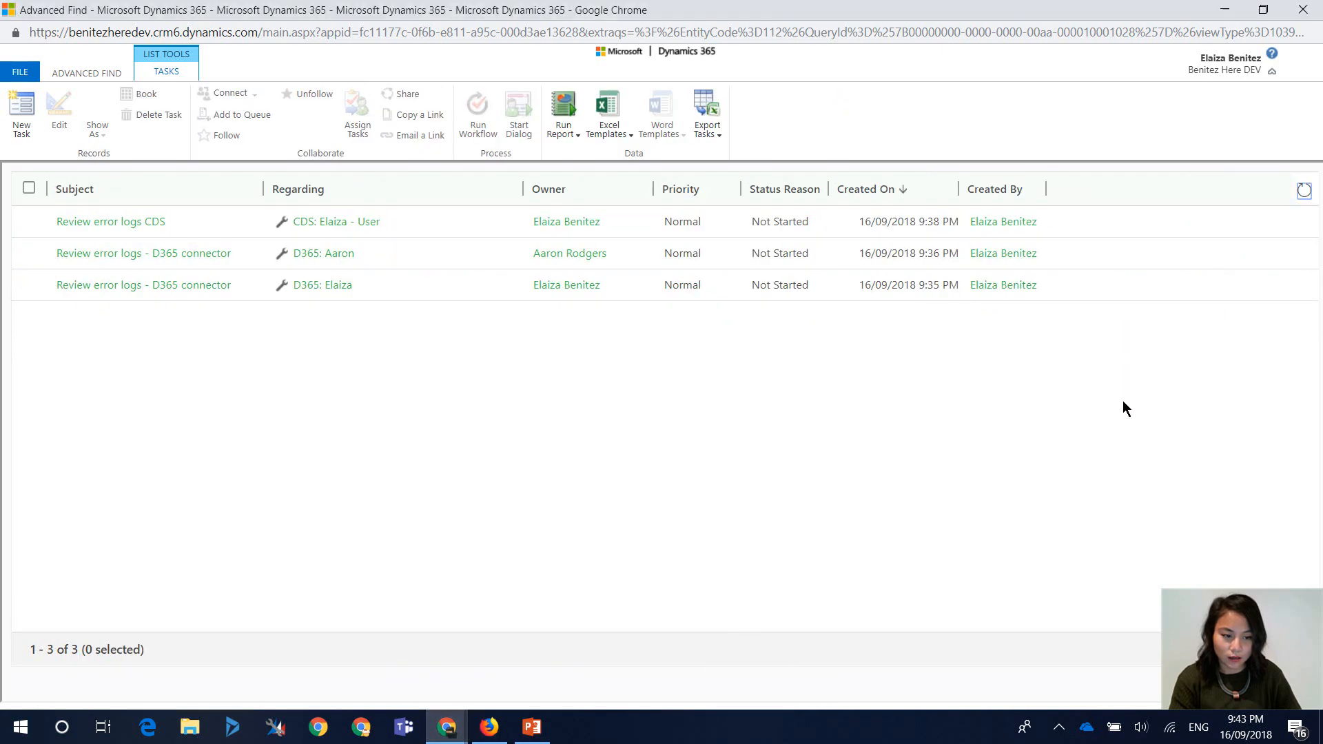
left_click(1308, 188)
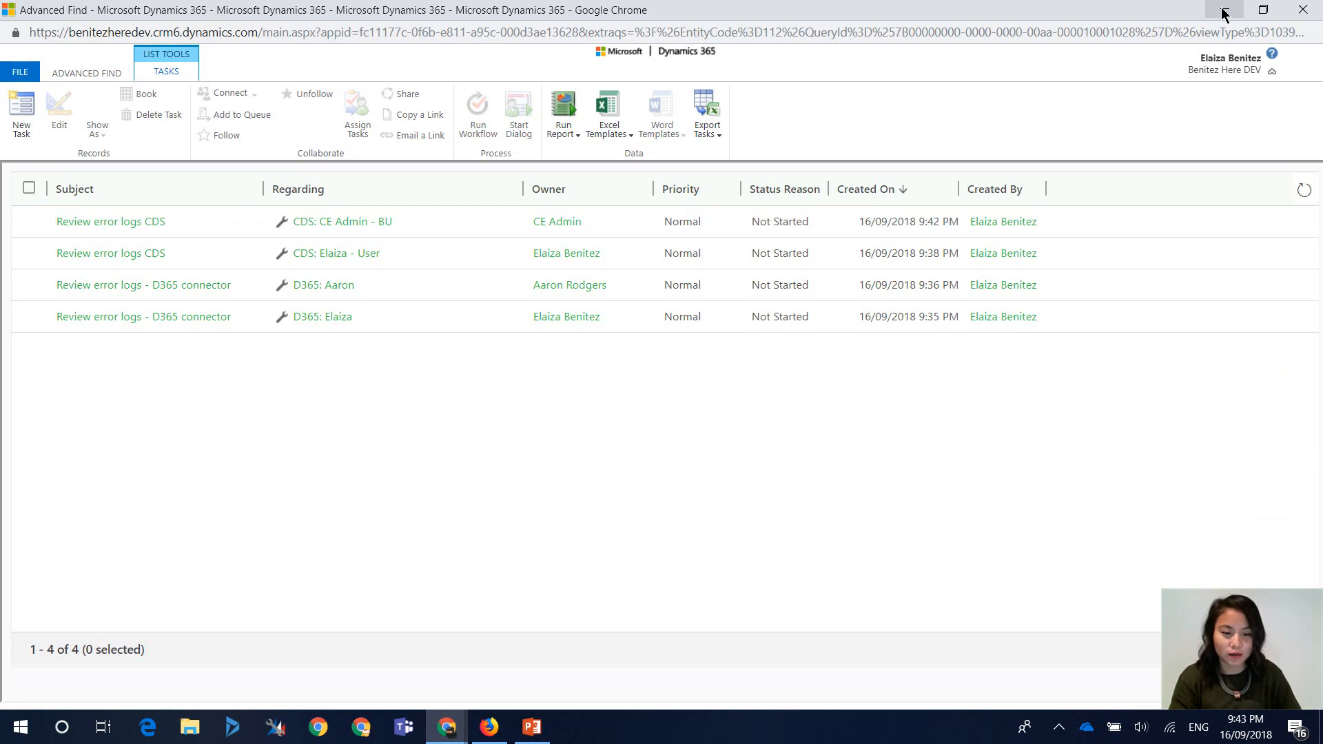
left_click(1223, 14)
left_click(1223, 13)
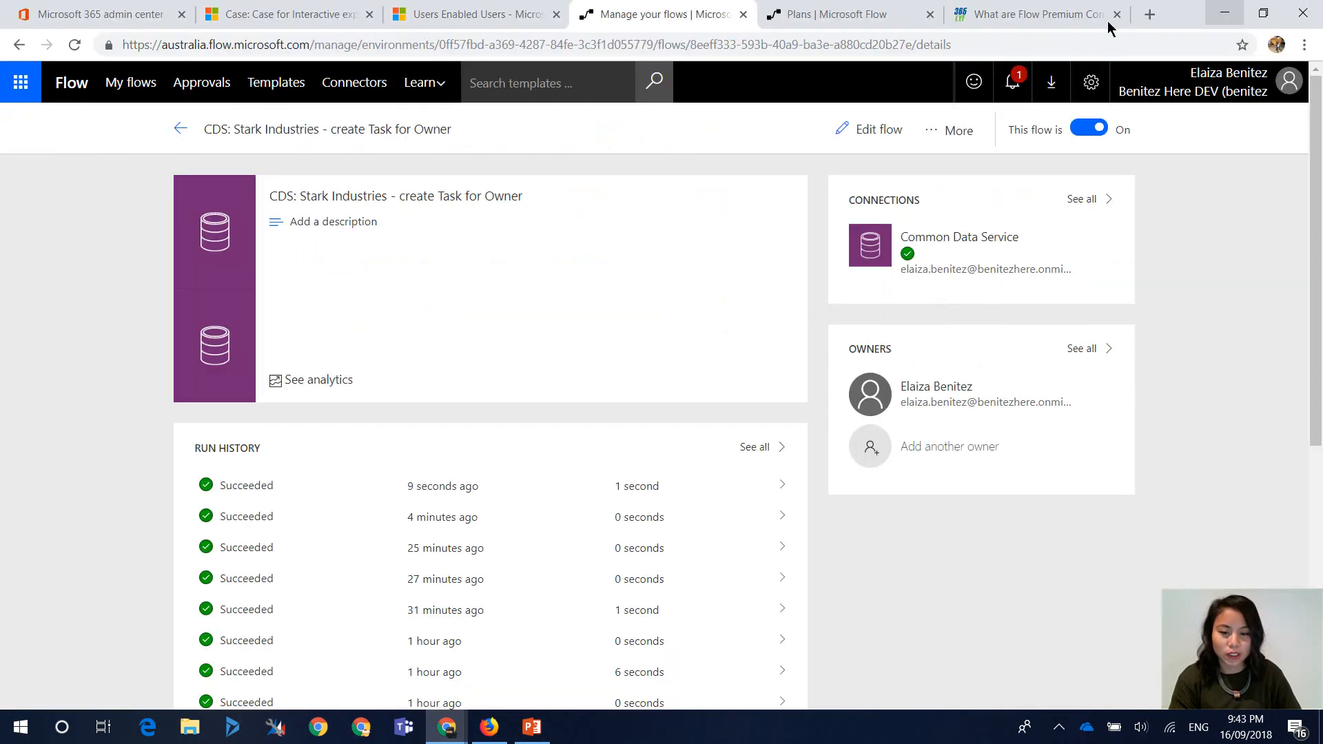
Edit the CDS Stark Industries flow, set its record-created trigger's scope to Organization, save, and return to the flow details page.
left_click(883, 128)
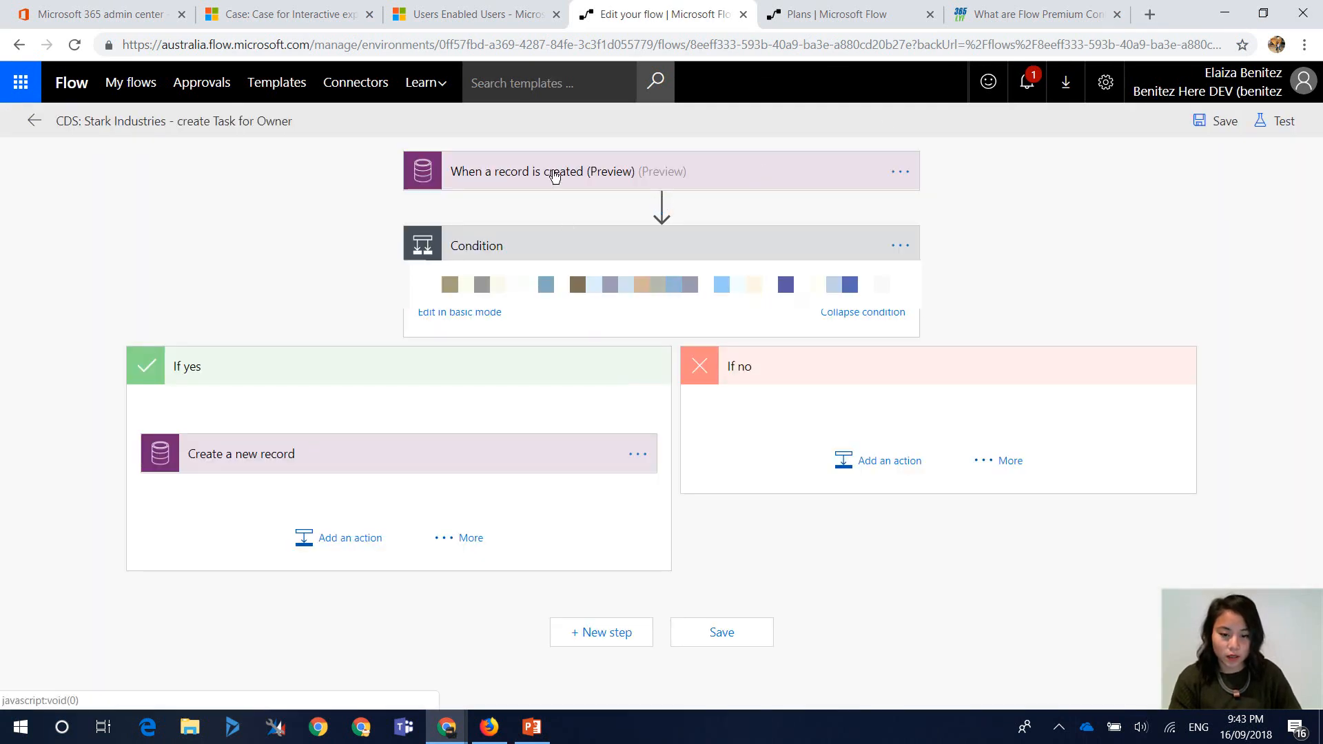
left_click(556, 173)
left_click(874, 272)
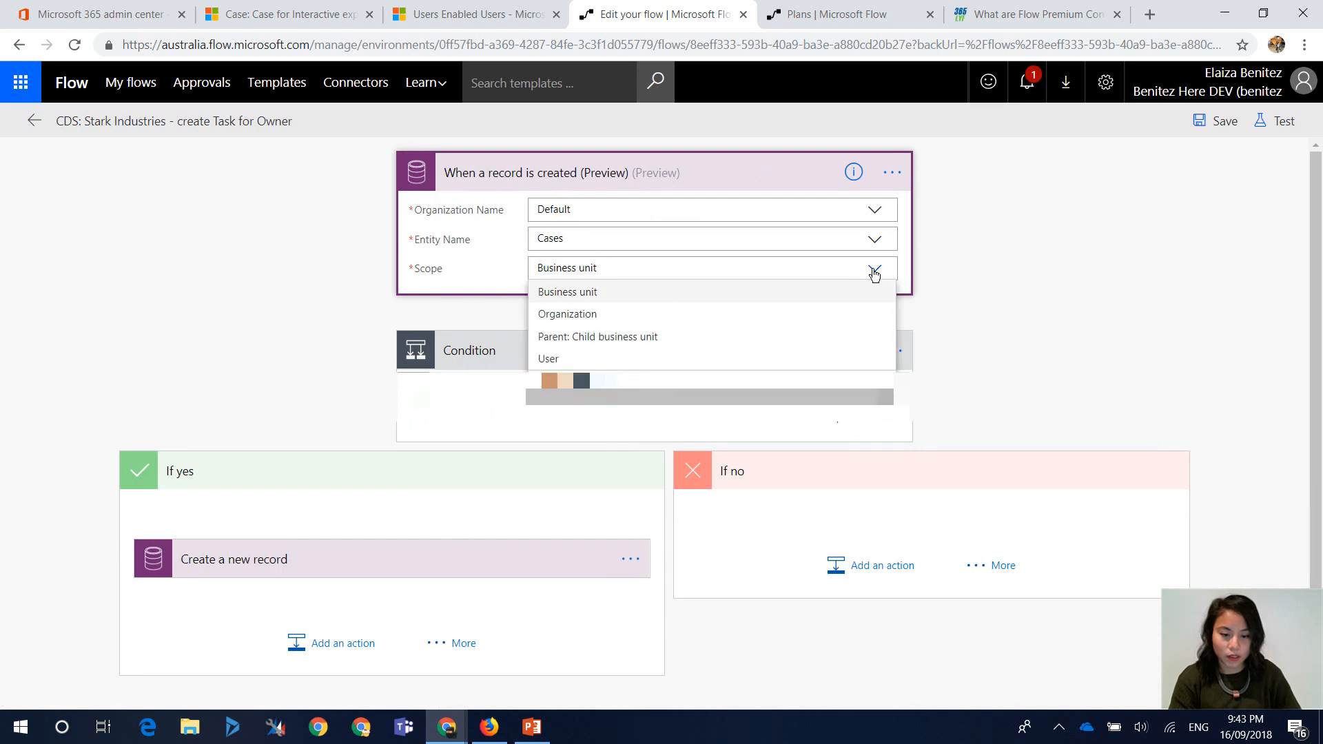
left_click(656, 316)
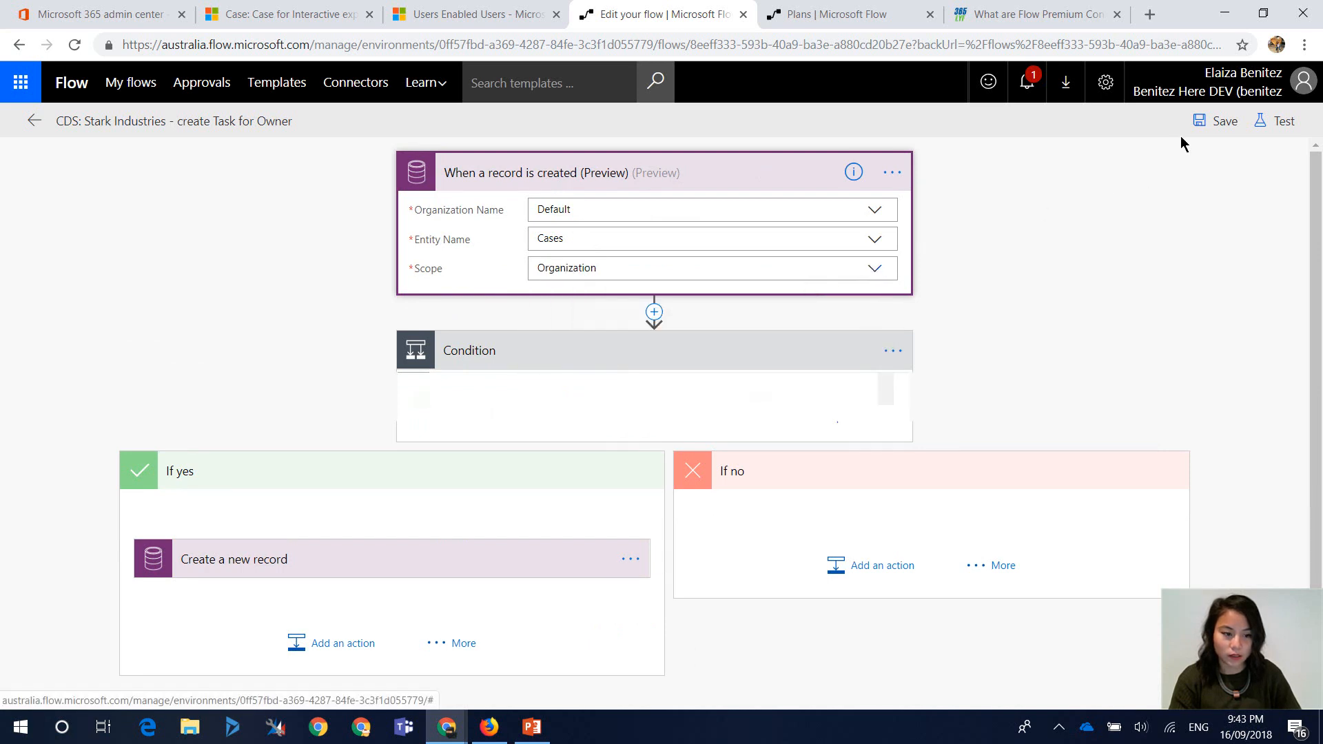
left_click(1215, 123)
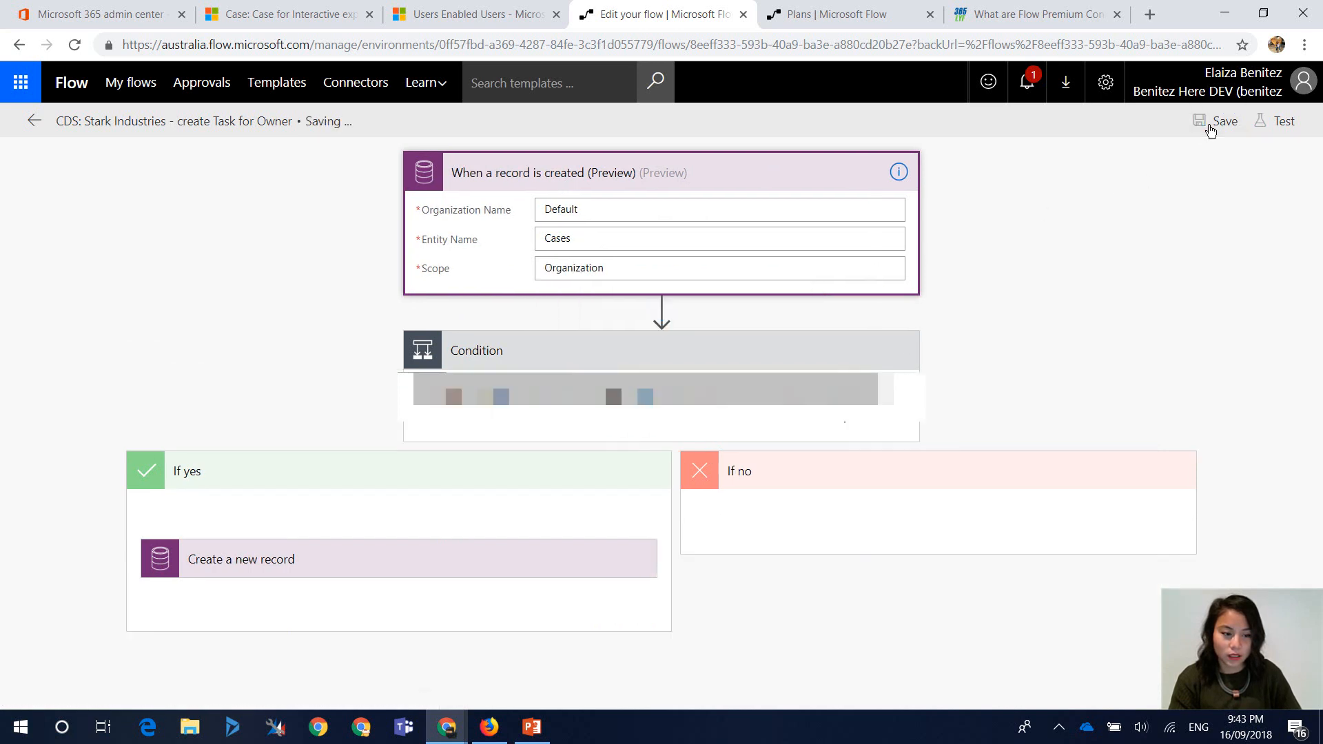
left_click(42, 122)
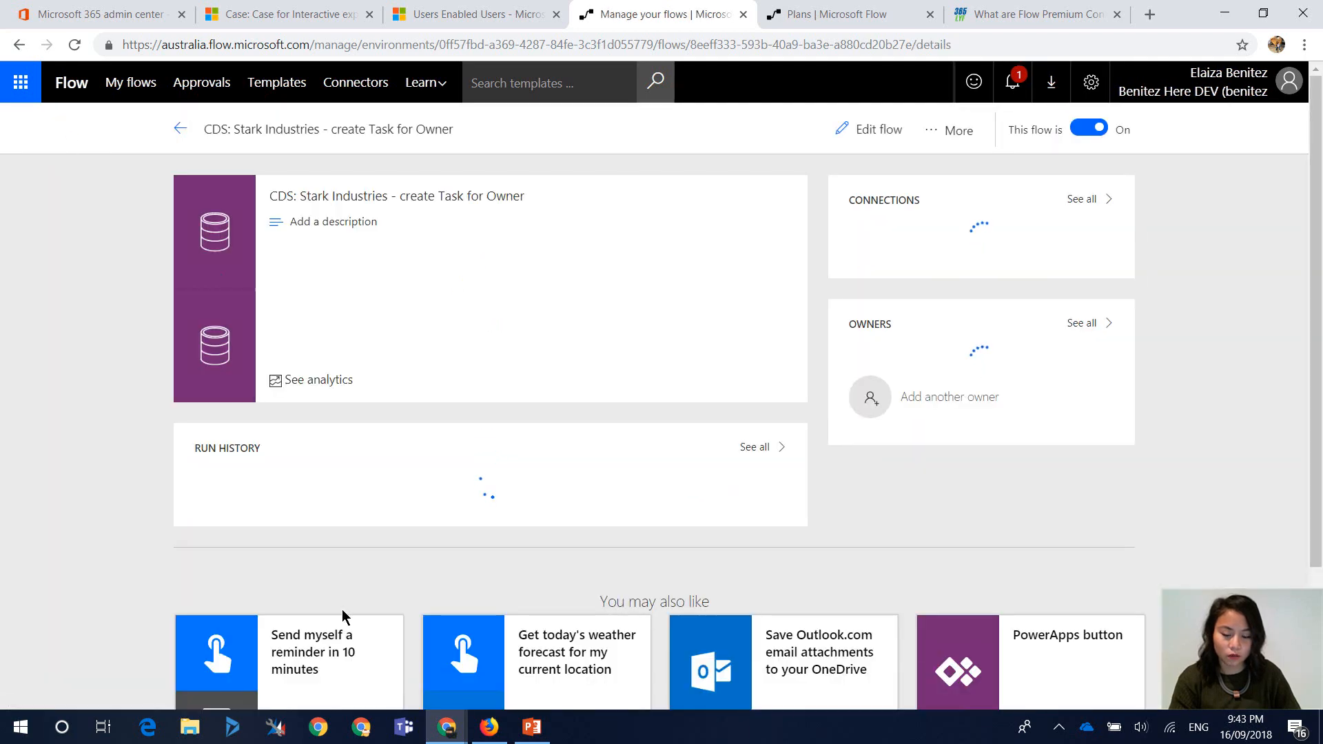
Switch to the end user's Customer Service Hub window and start a new case titled "CDS:", the end user's first name, and "- Organization".
mouse_move(447, 727)
left_click(399, 676)
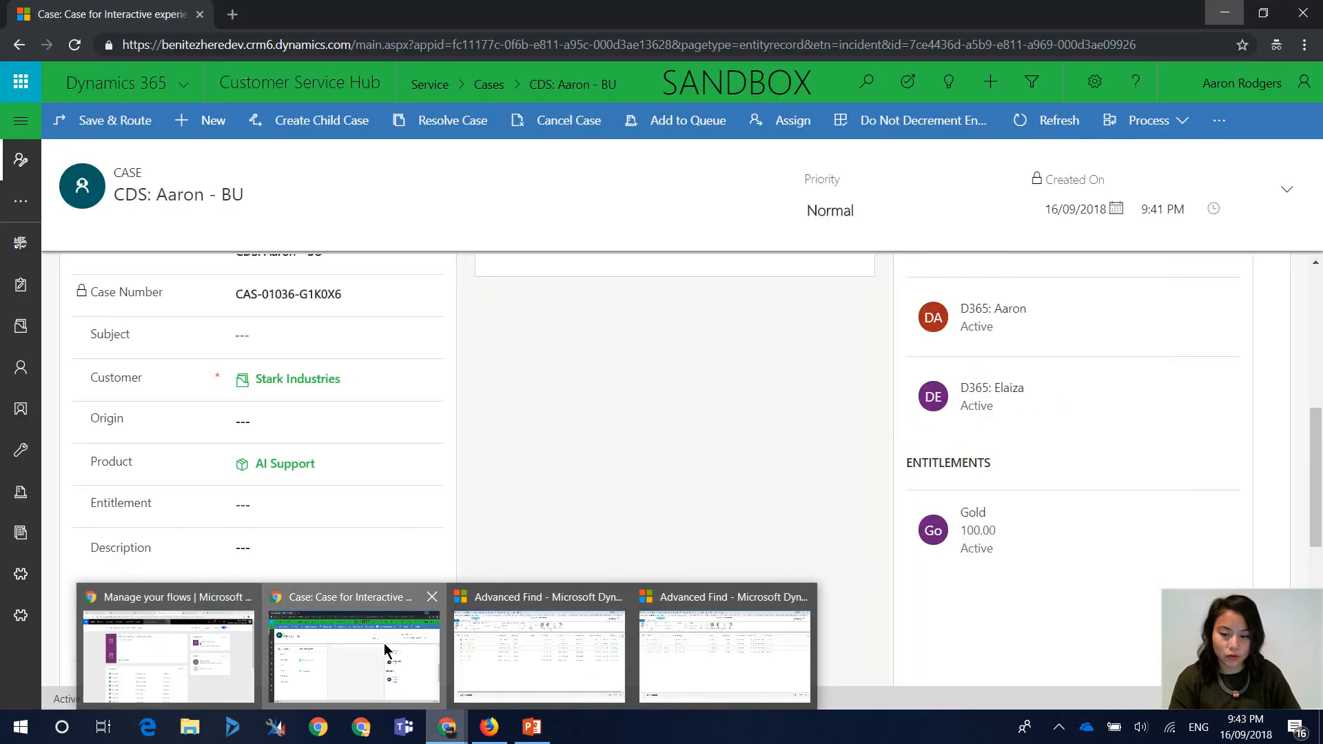
left_click(214, 122)
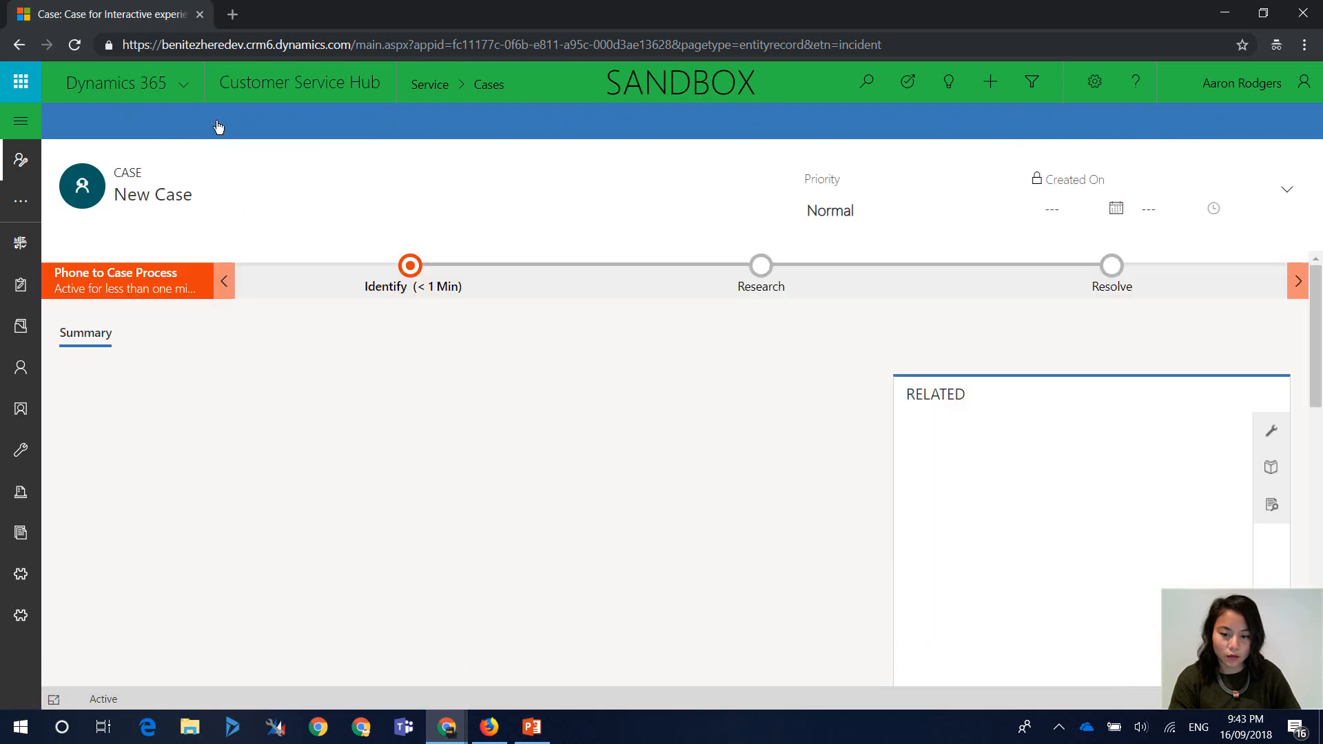
left_click(281, 398)
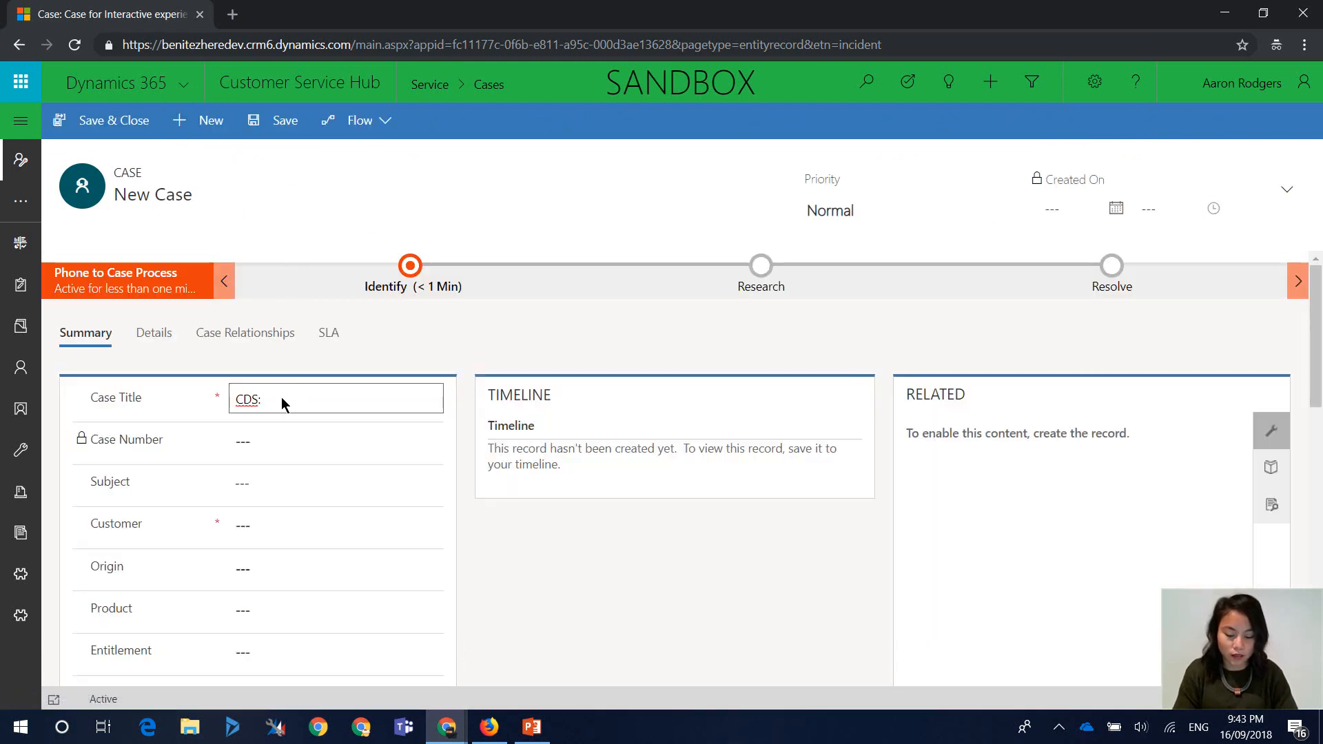
type("CDS: Aaron - Organiz")
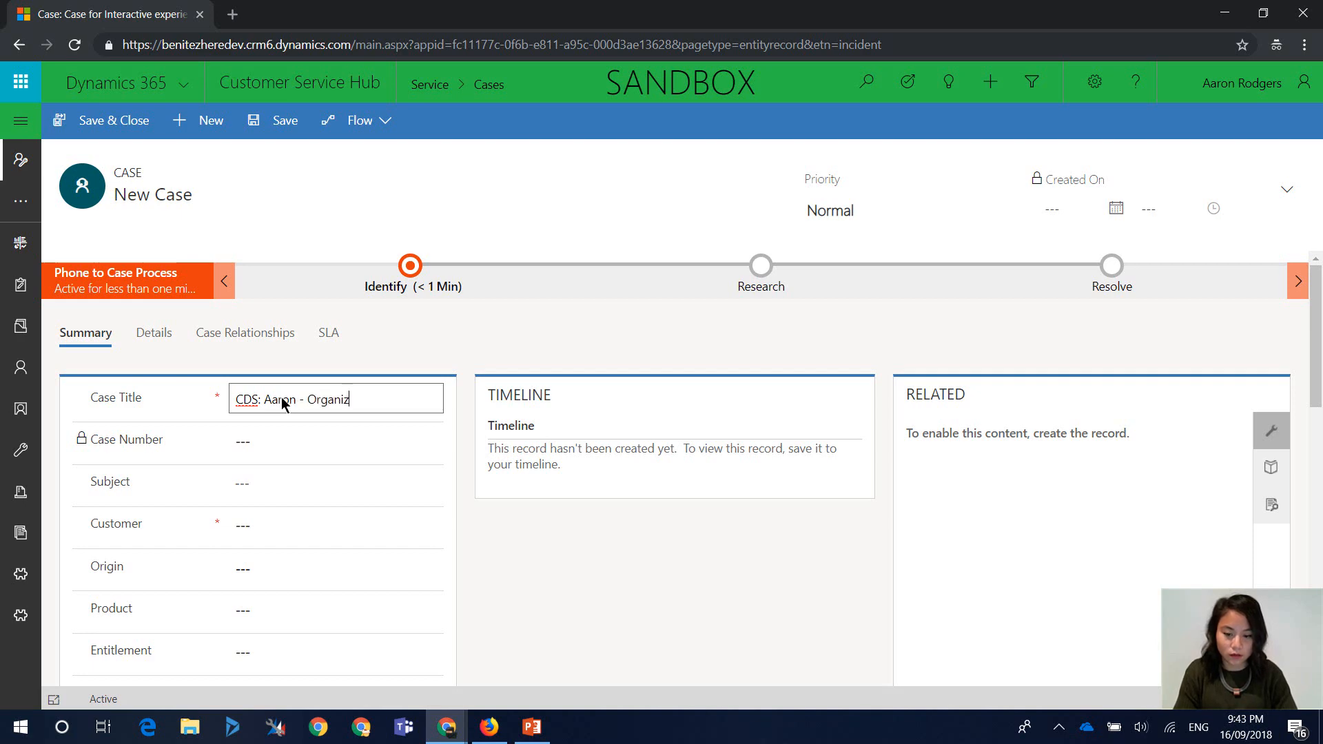
Set the new case's customer to Stark Industries and its product to AI Support, and save the case.
left_click(297, 528)
type("Stark")
left_click(332, 590)
scroll(333, 592, "down", 2)
left_click(295, 464)
type("AI Support")
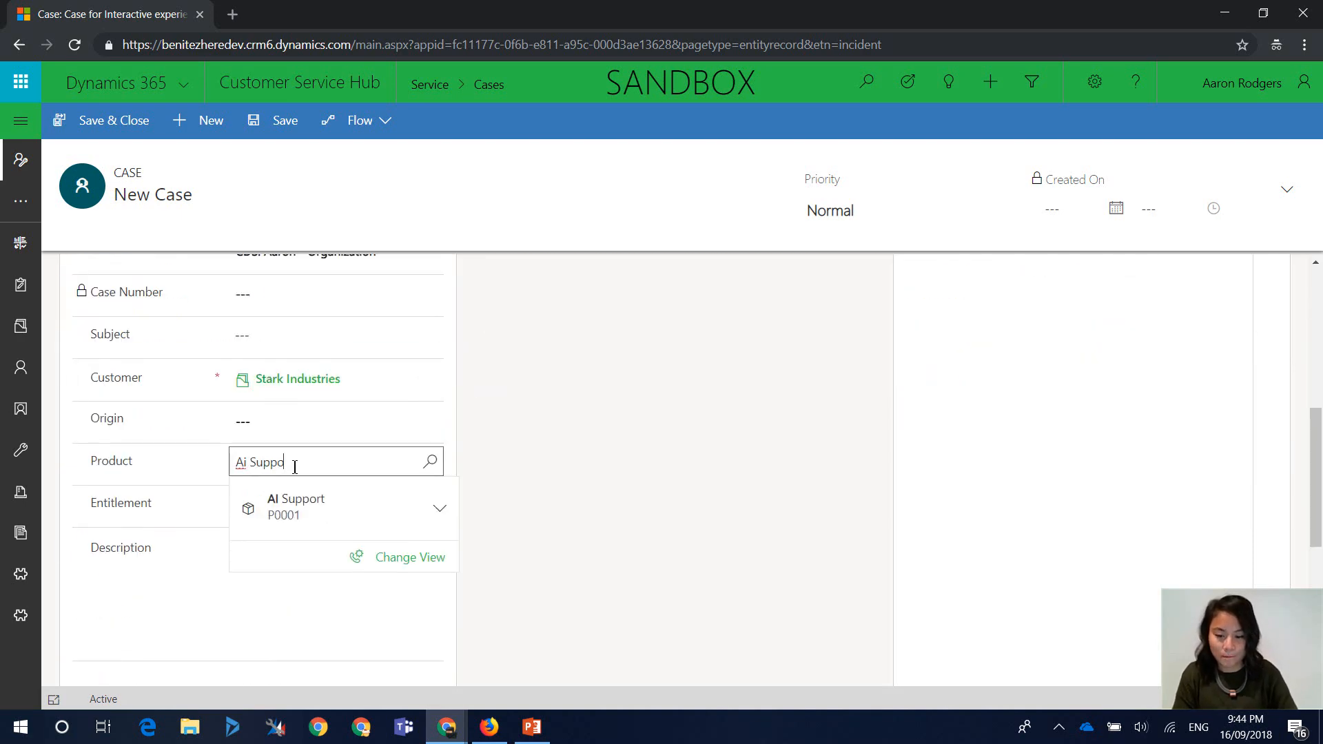
left_click(295, 503)
key("ctrl+s")
Return to the CDS Stark Industries flow's details page and reload it to check for a run from the Organization case.
key("alt+Tab")
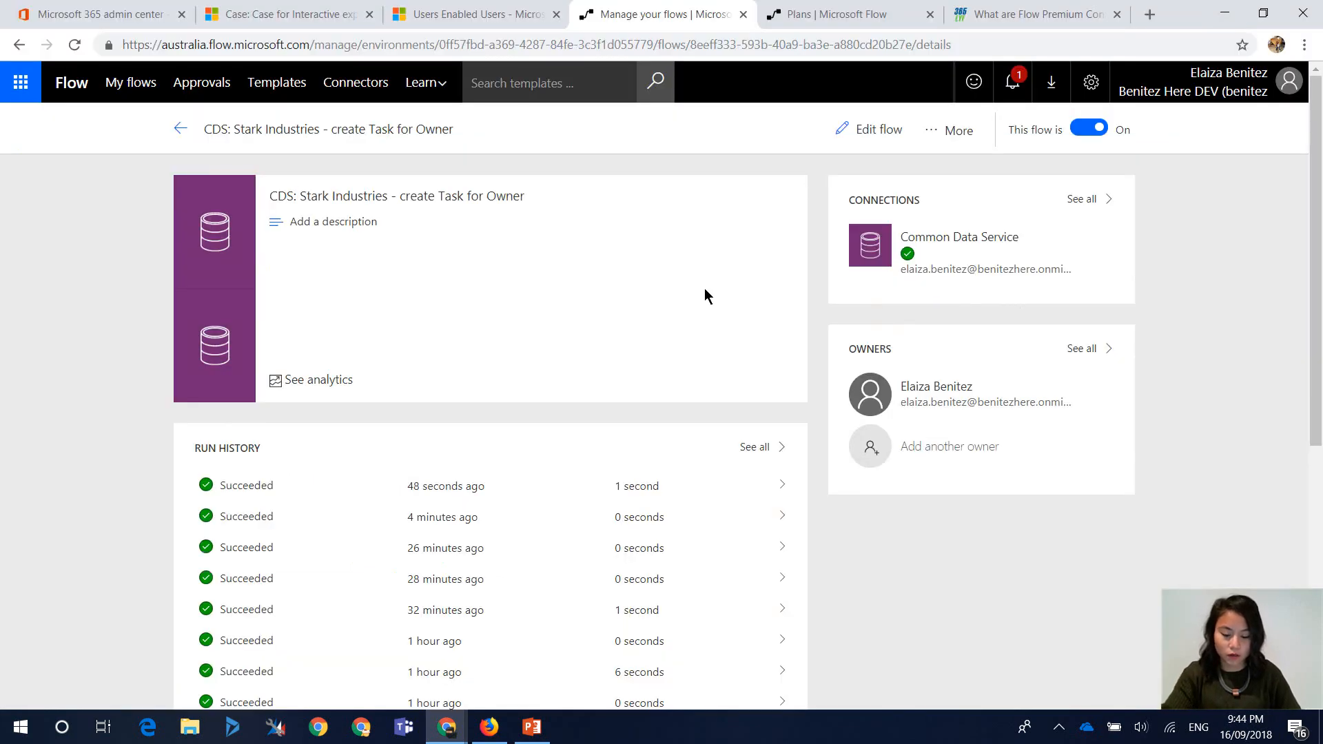
key("F5")
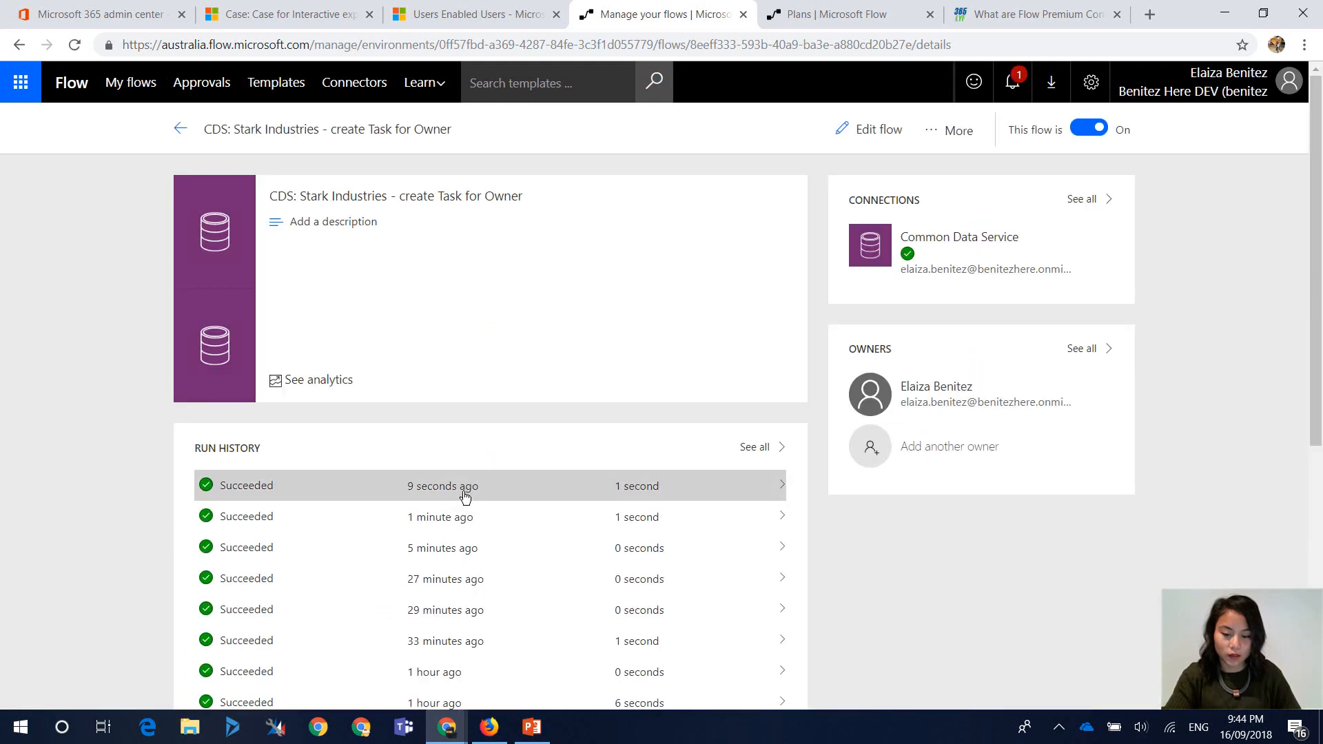
Refresh the Advanced Find case list and task list to check for the Organization case and its task.
mouse_move(446, 727)
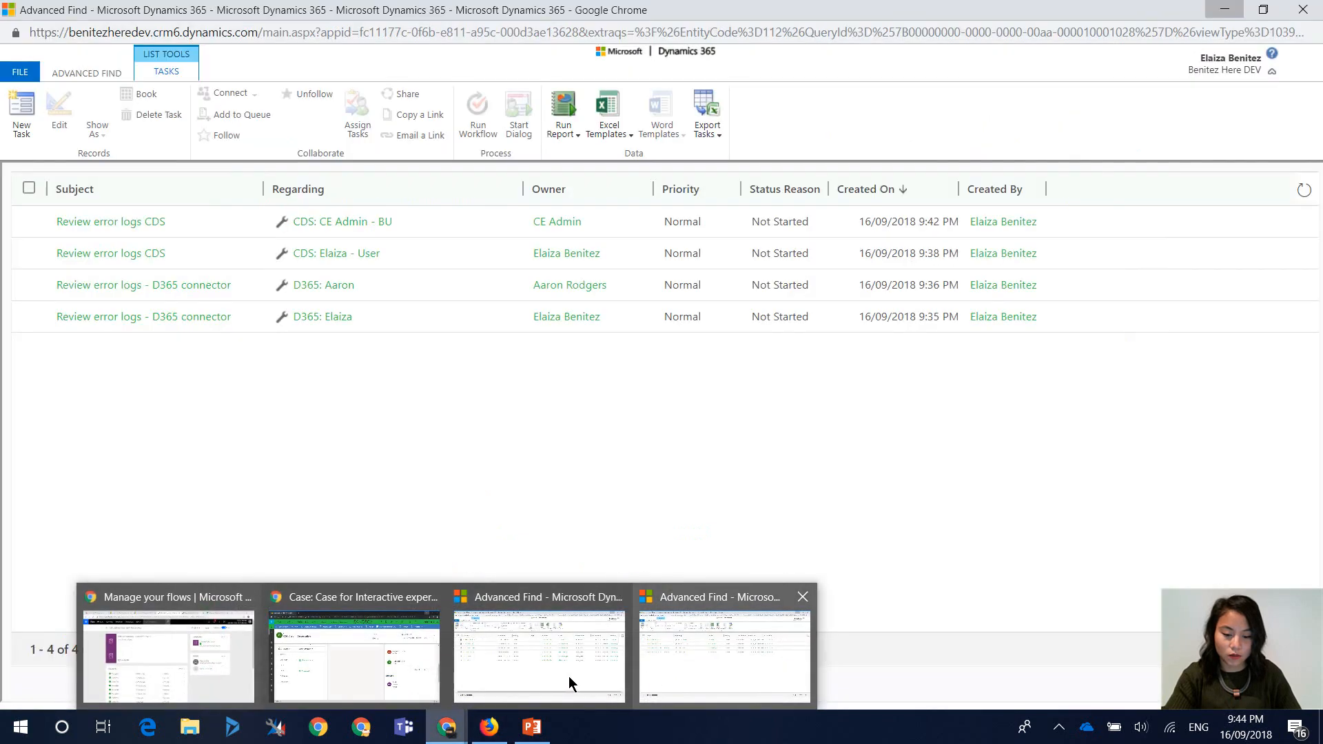
left_click(724, 659)
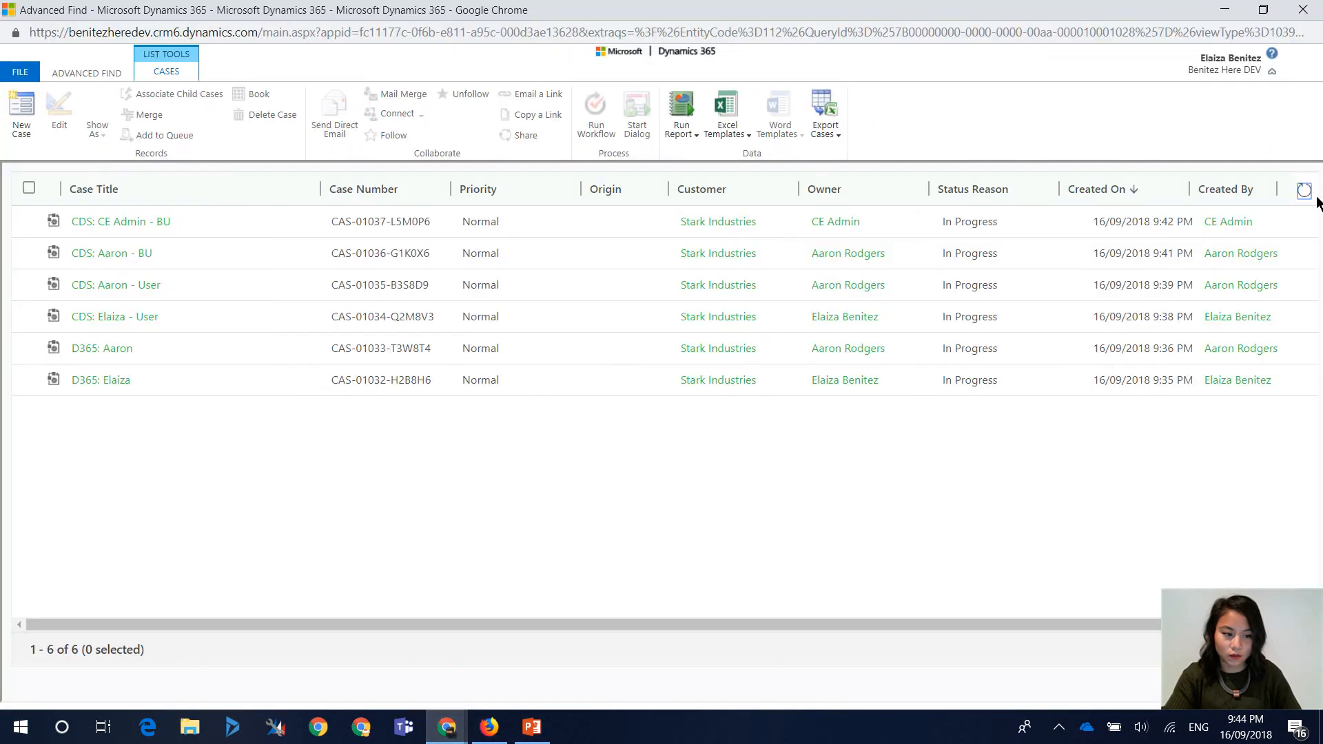
left_click(1306, 191)
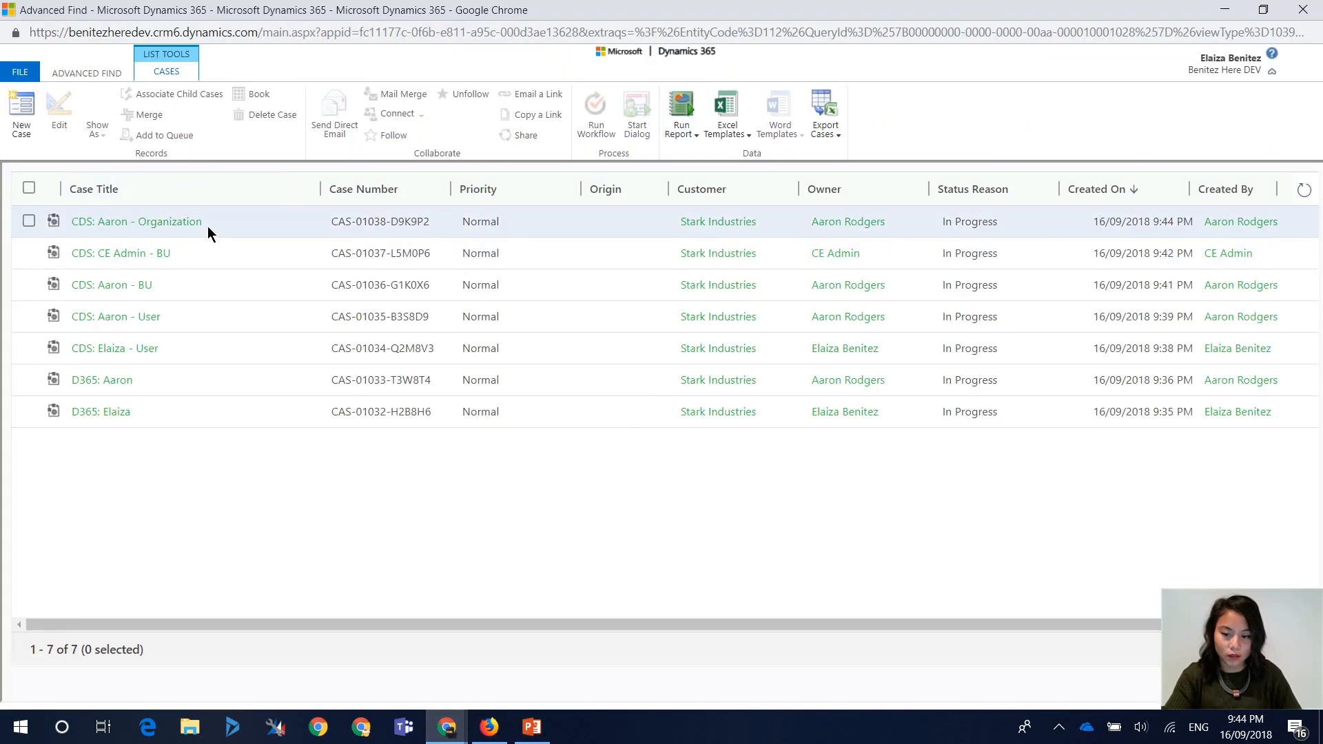
mouse_move(446, 727)
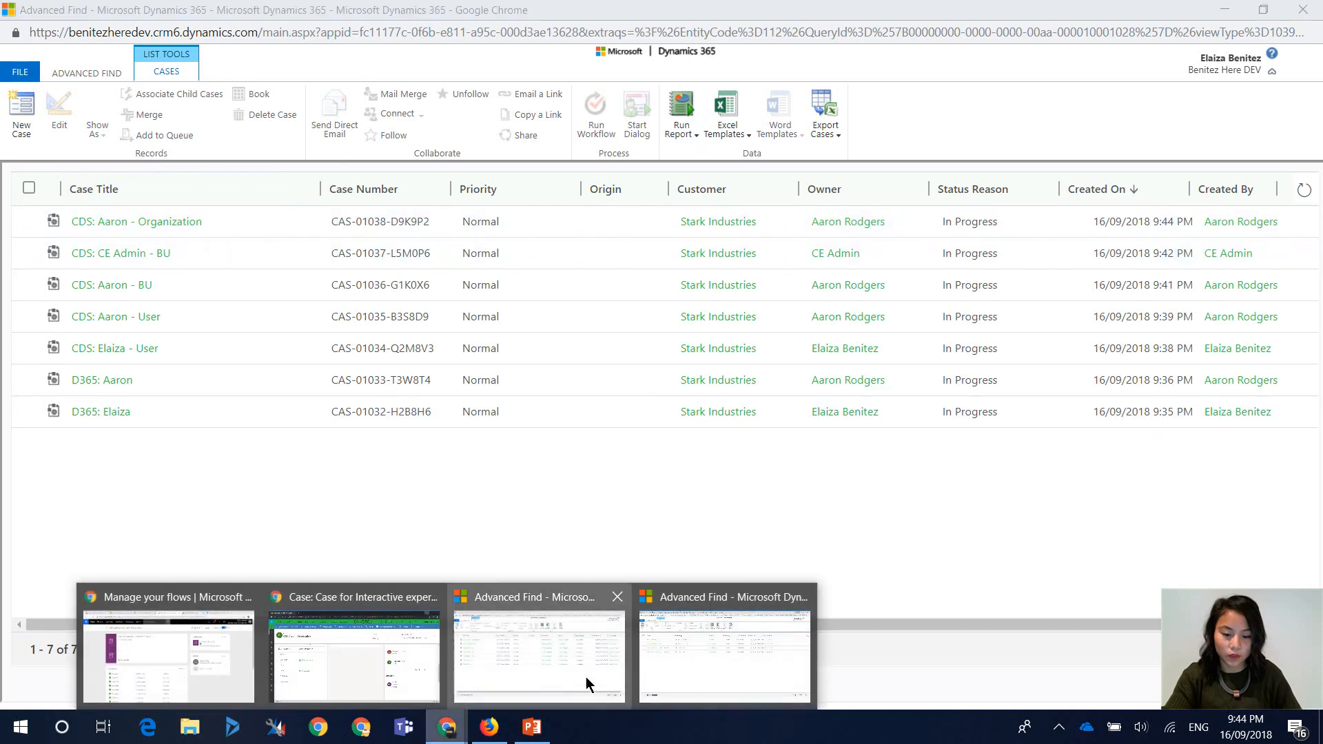
left_click(662, 670)
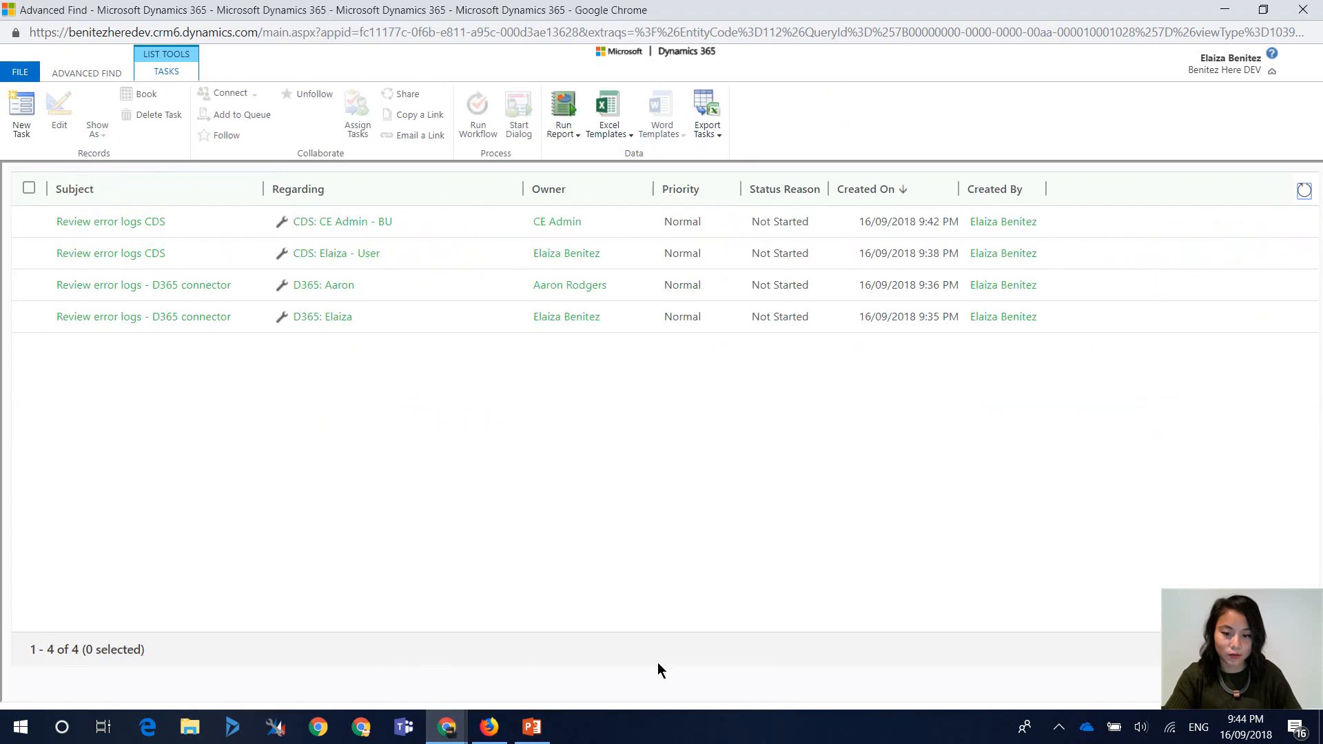
left_click(1304, 193)
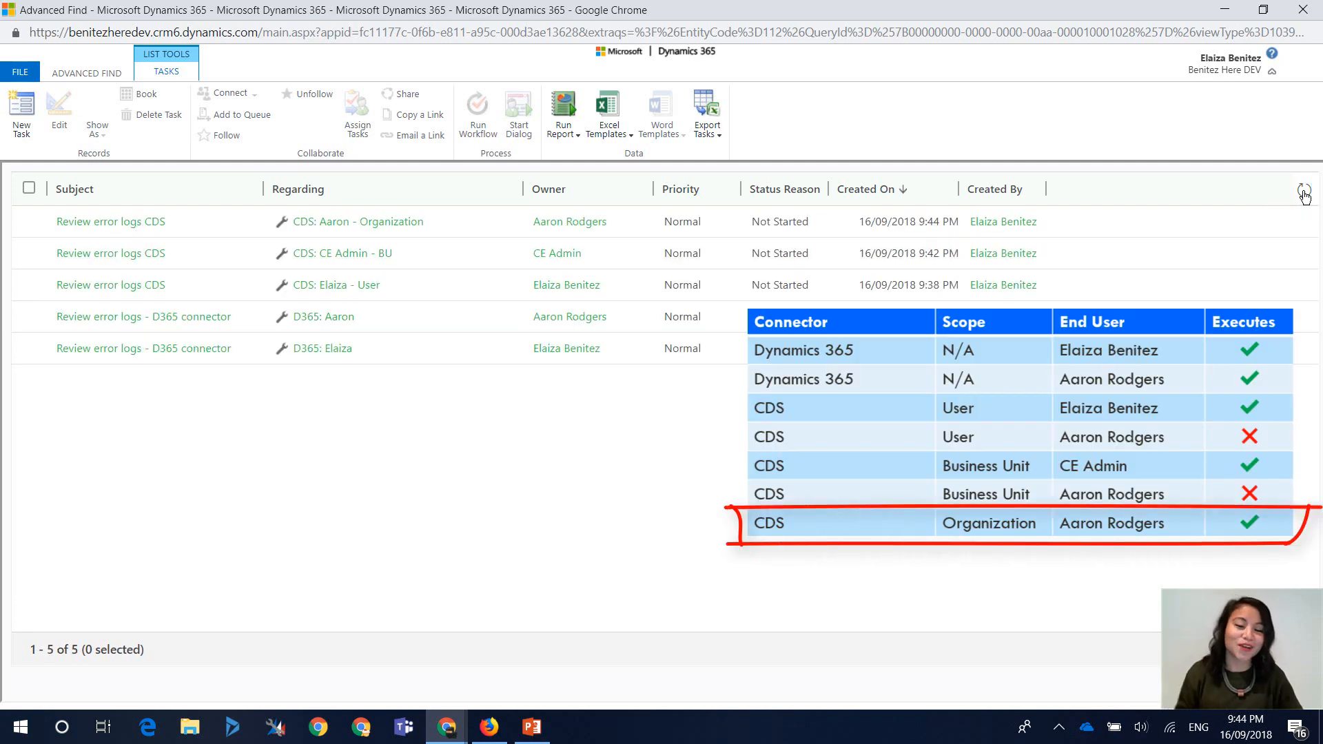